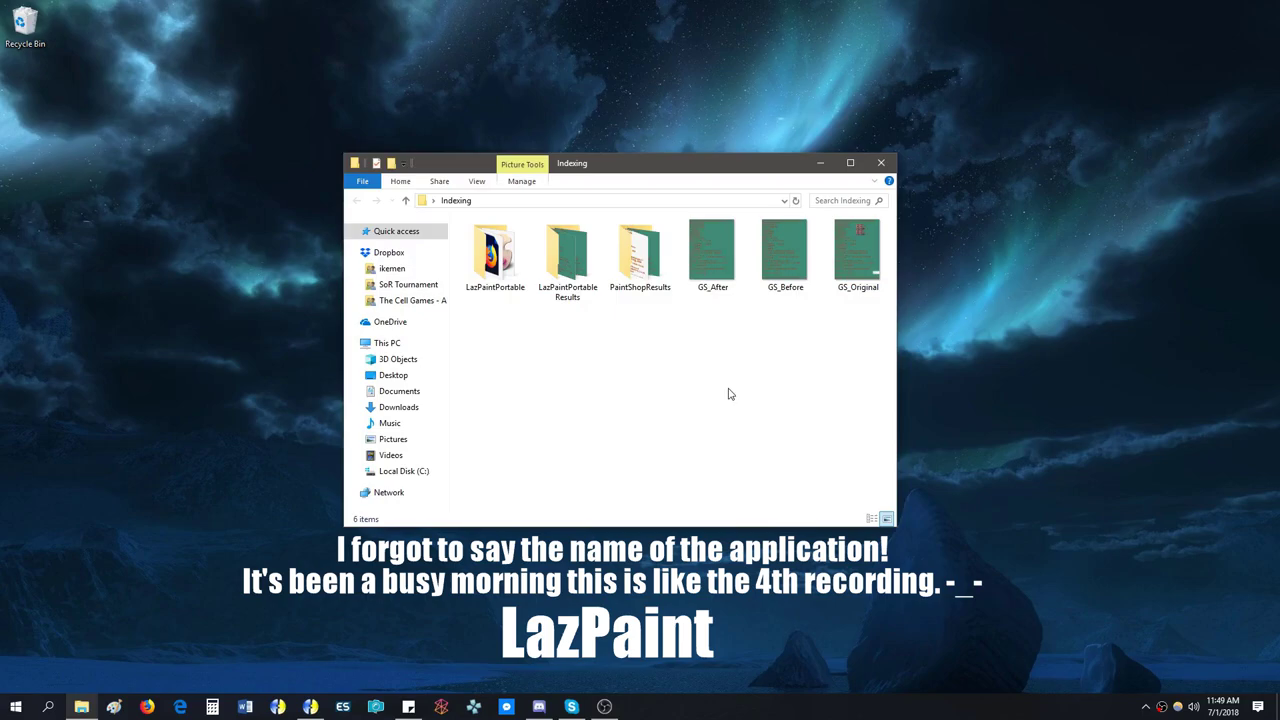
- Open GS_Original from the Indexing folder in Paint through its Edit context-menu command
right_click(862, 256)
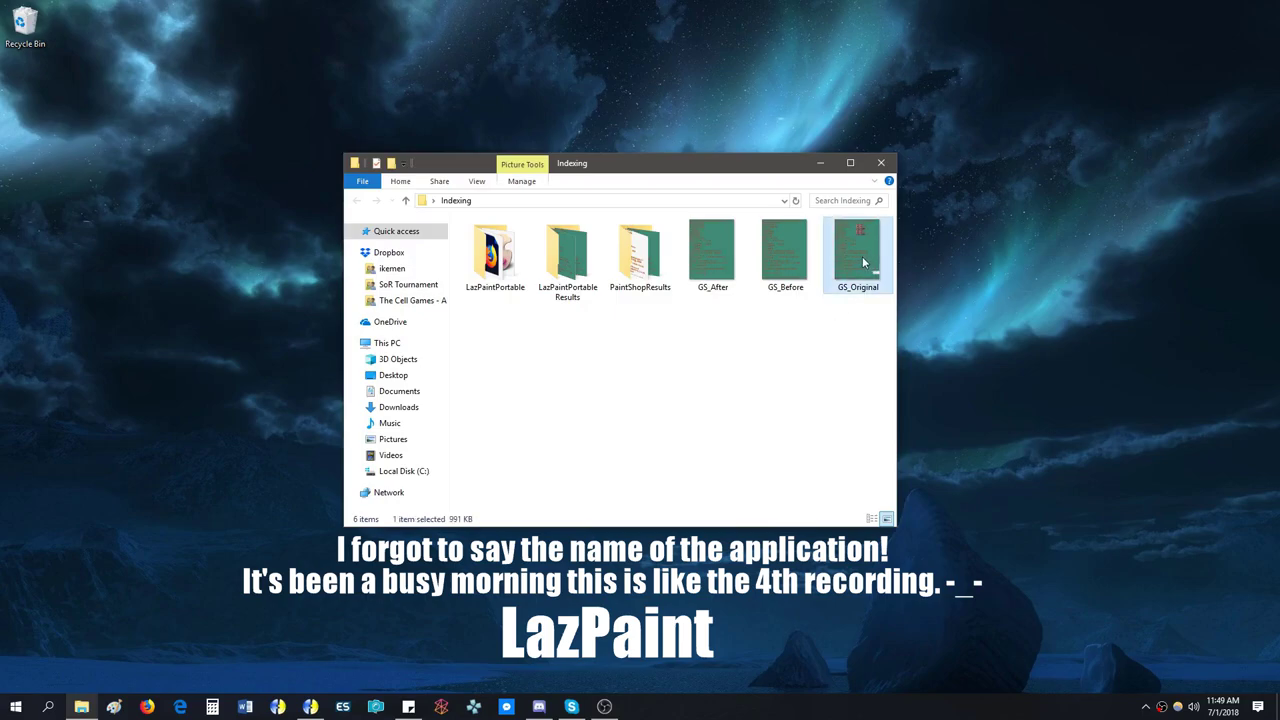
click(920, 302)
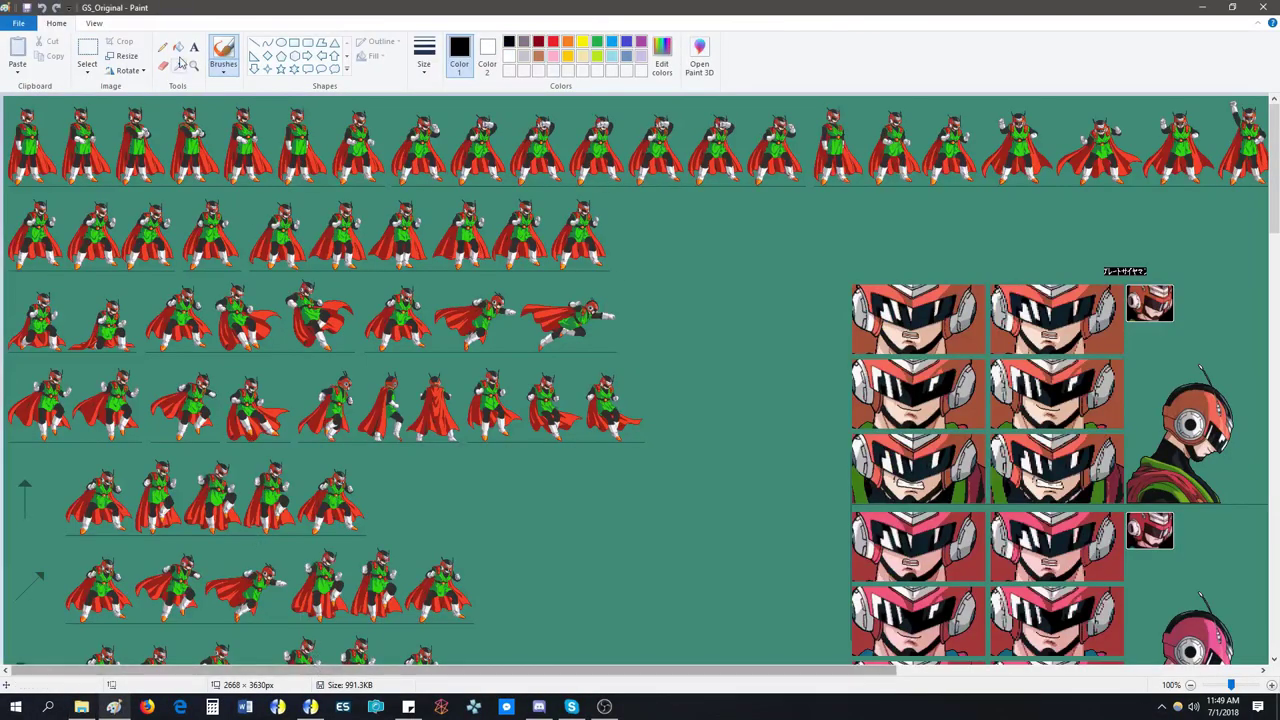
- Zoom the sprite sheet out to 50% and scroll down through it
click(94, 23)
click(45, 55)
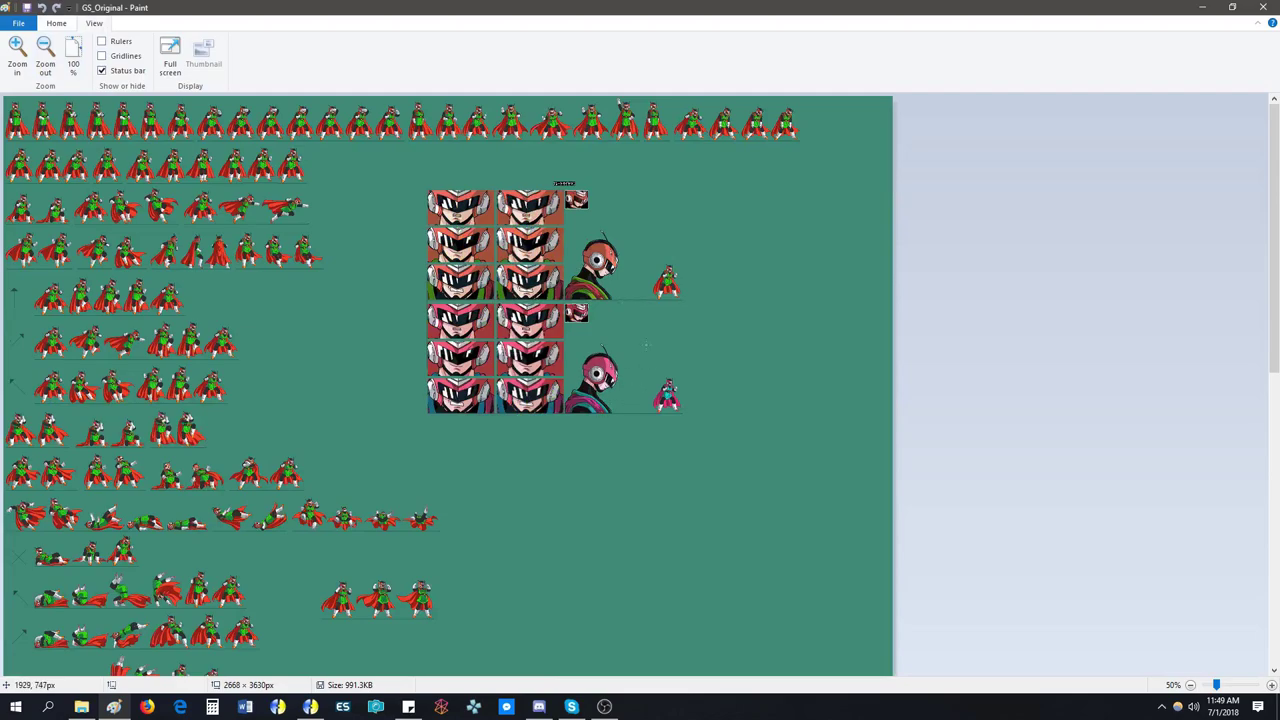
scroll(933, 484, down, 6)
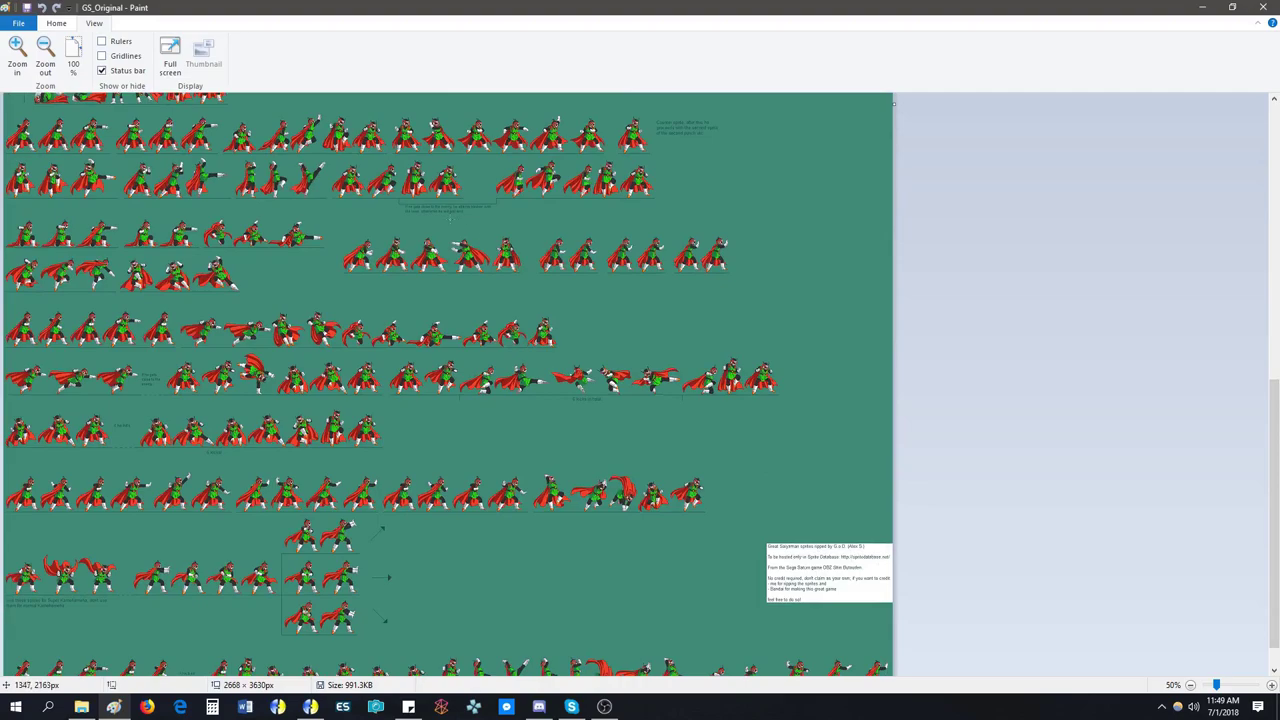
- Return to 100%, circle the note text, then close Paint choosing Don't Save
click(17, 50)
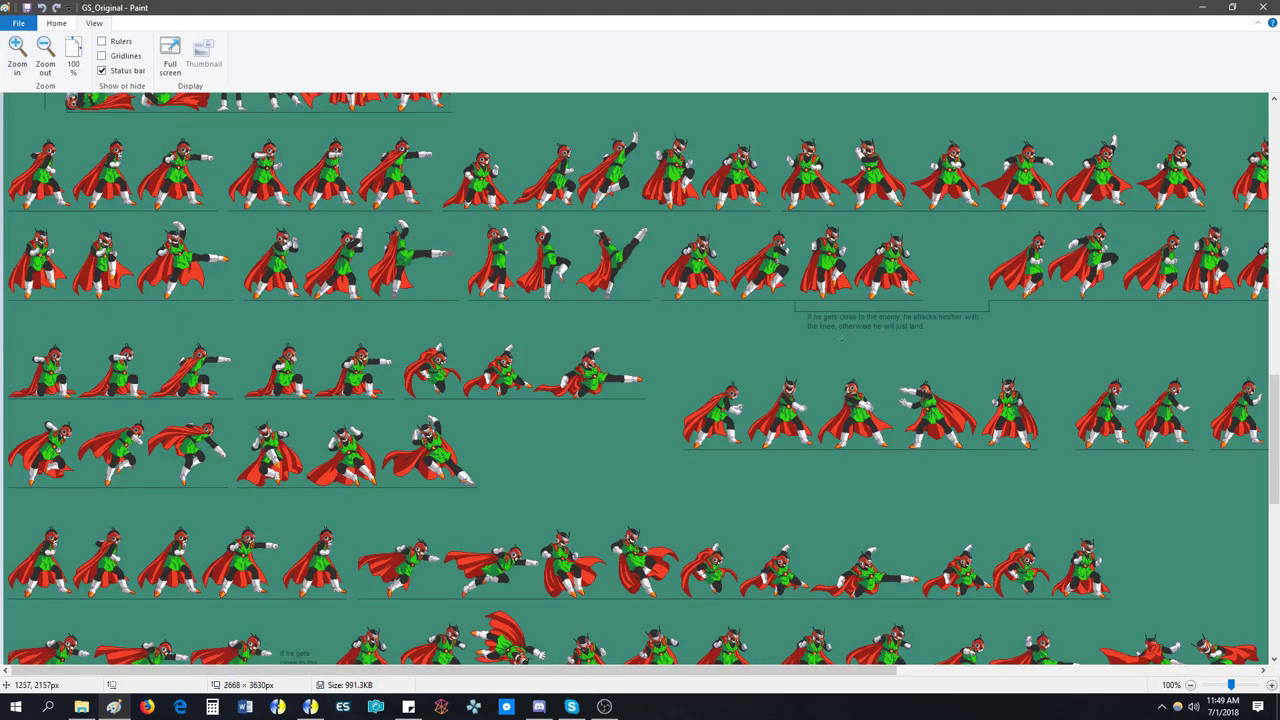
mouse_move(807, 314)
mouse_down()
mouse_move(1005, 322)
mouse_move(860, 275)
mouse_move(790, 300)
mouse_up()
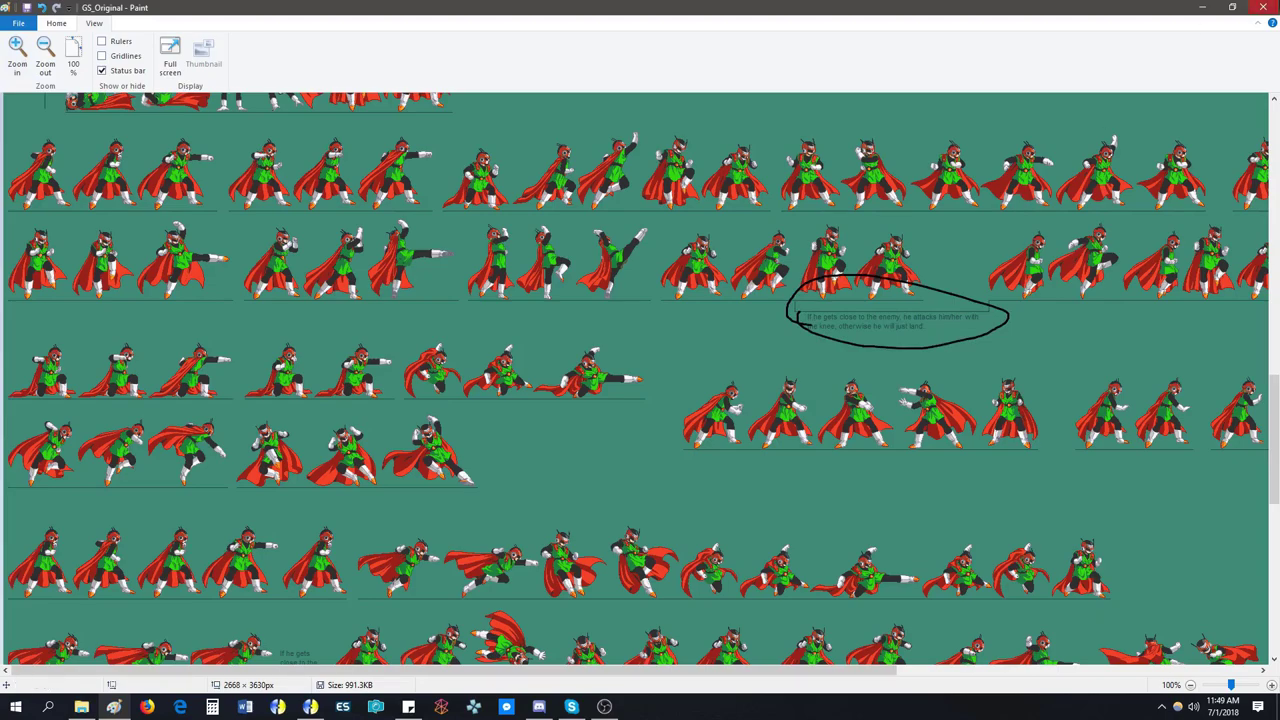
key(alt+F4)
click(660, 360)
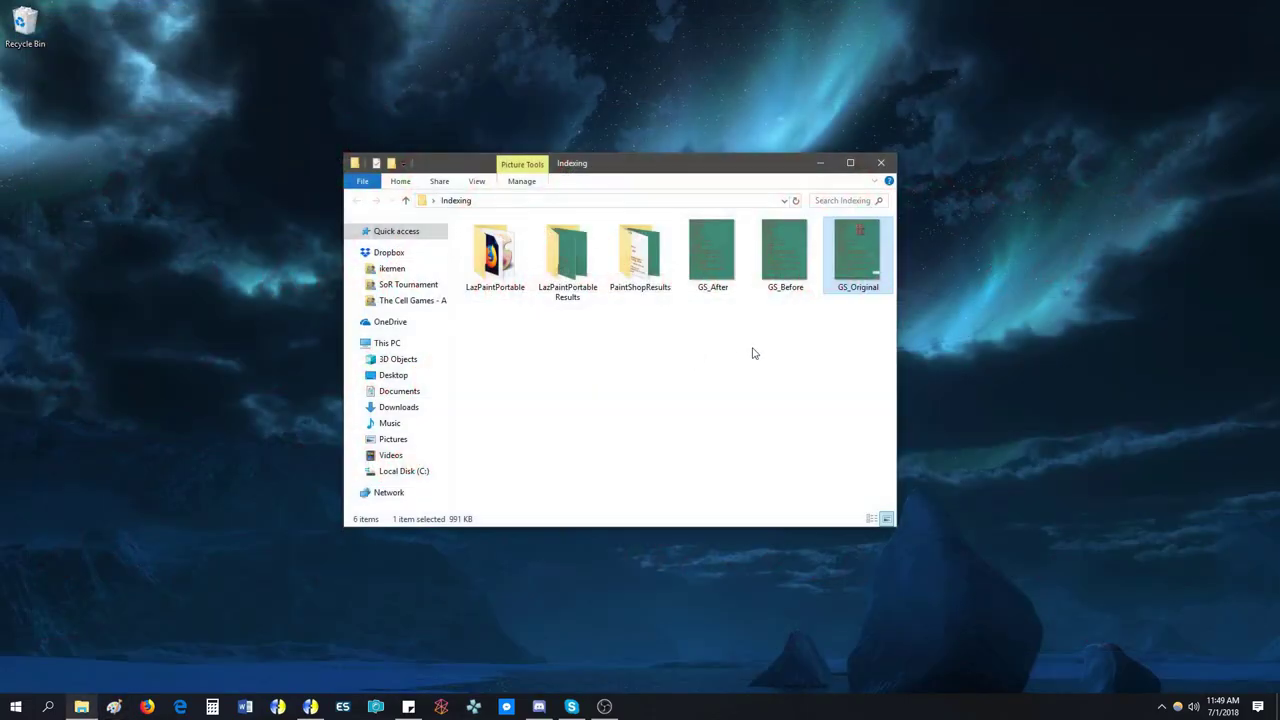
right_click(802, 238)
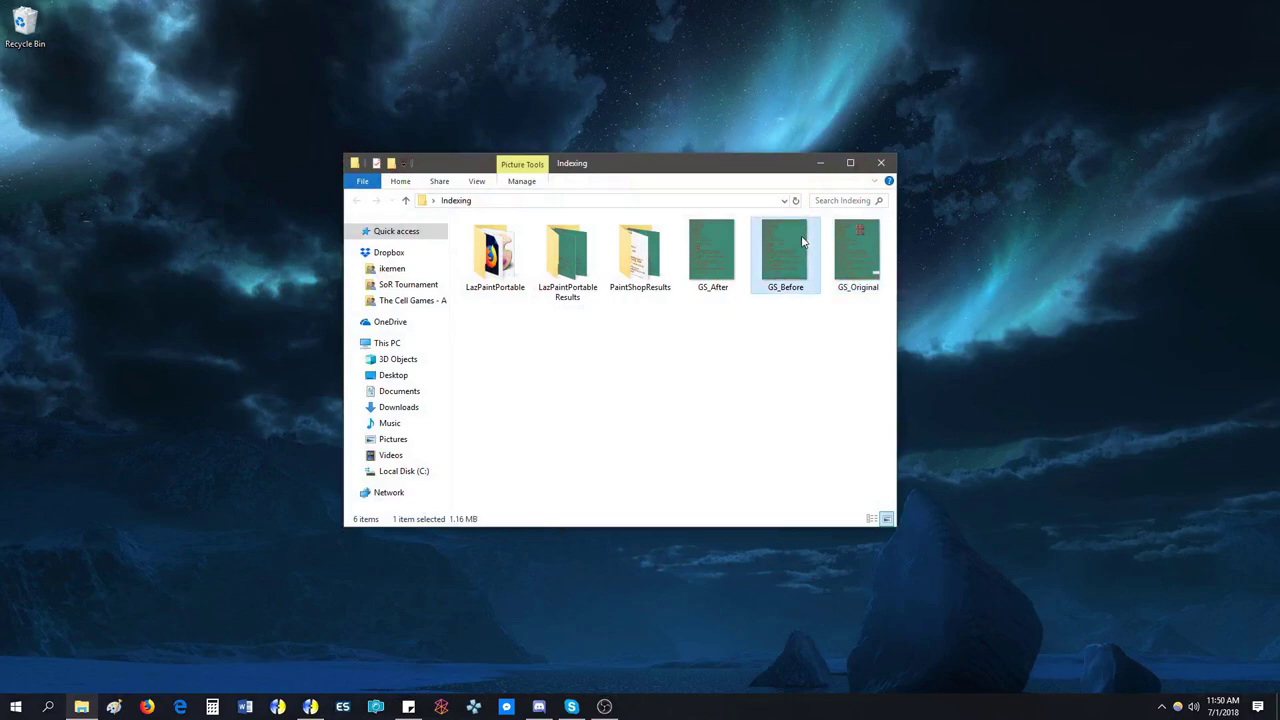
mouse_move(843, 420)
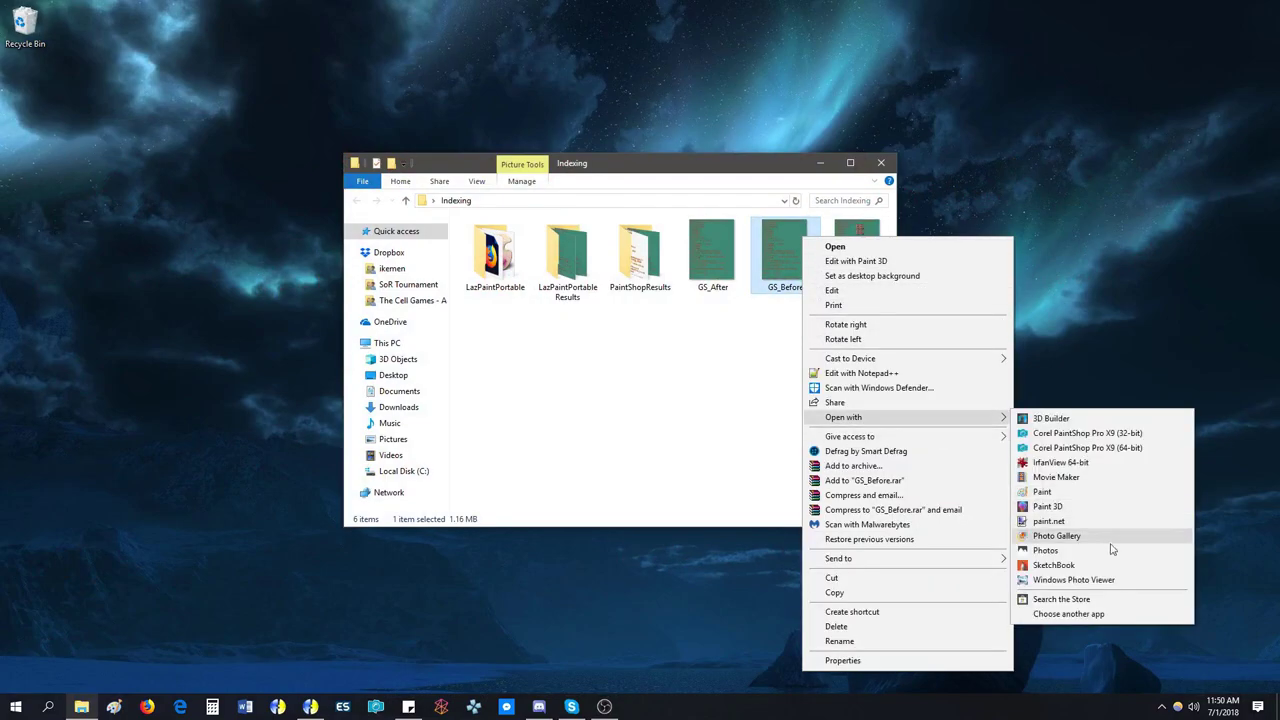
click(1085, 575)
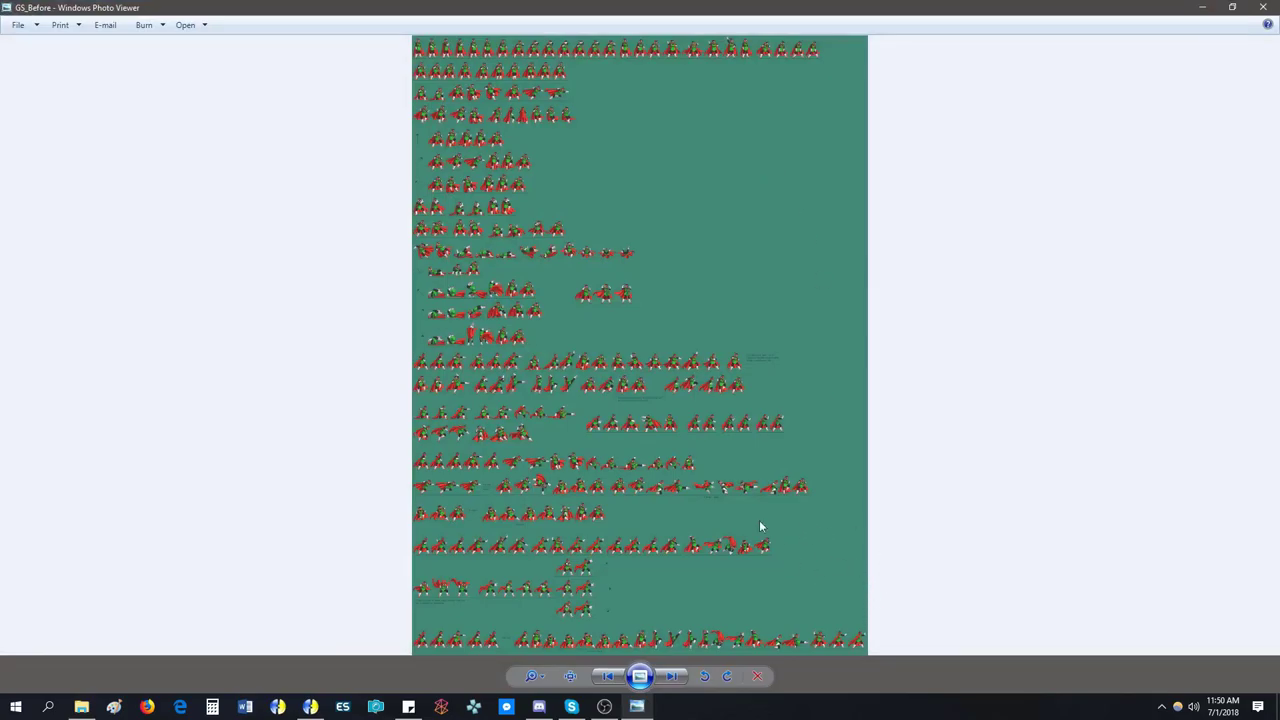
scroll(750, 365, up, 6)
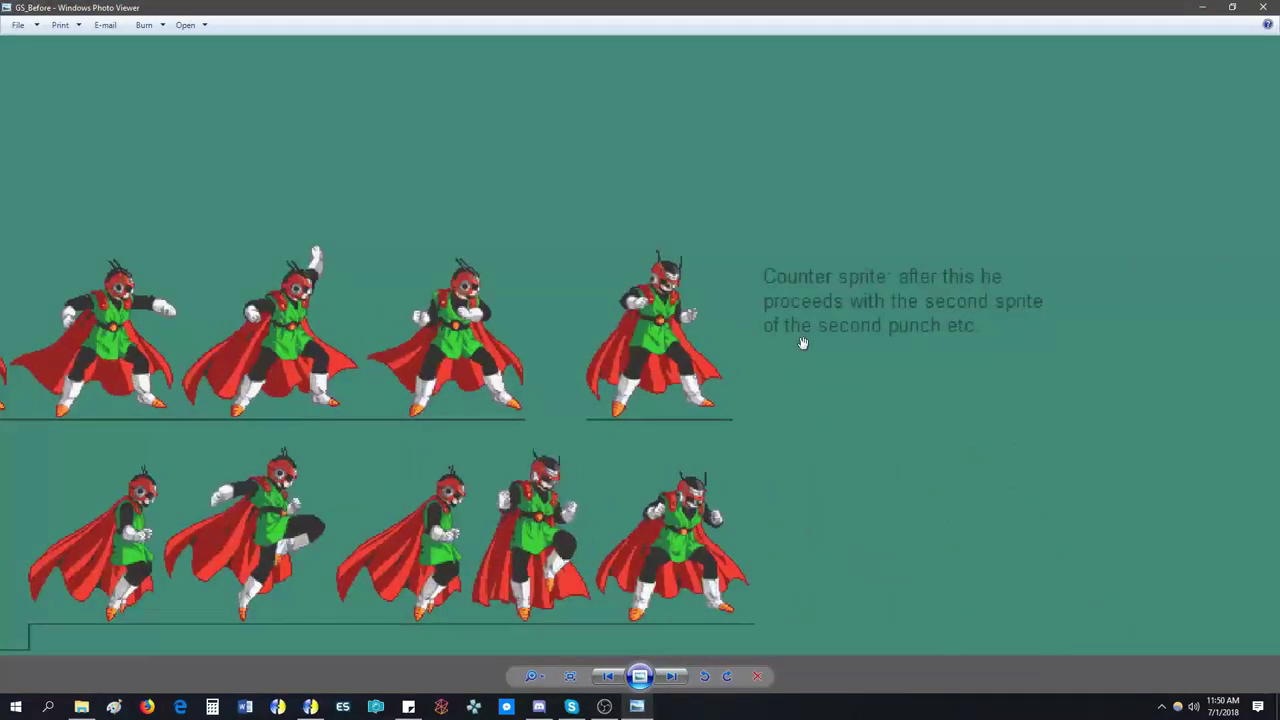
scroll(802, 343, down, 6)
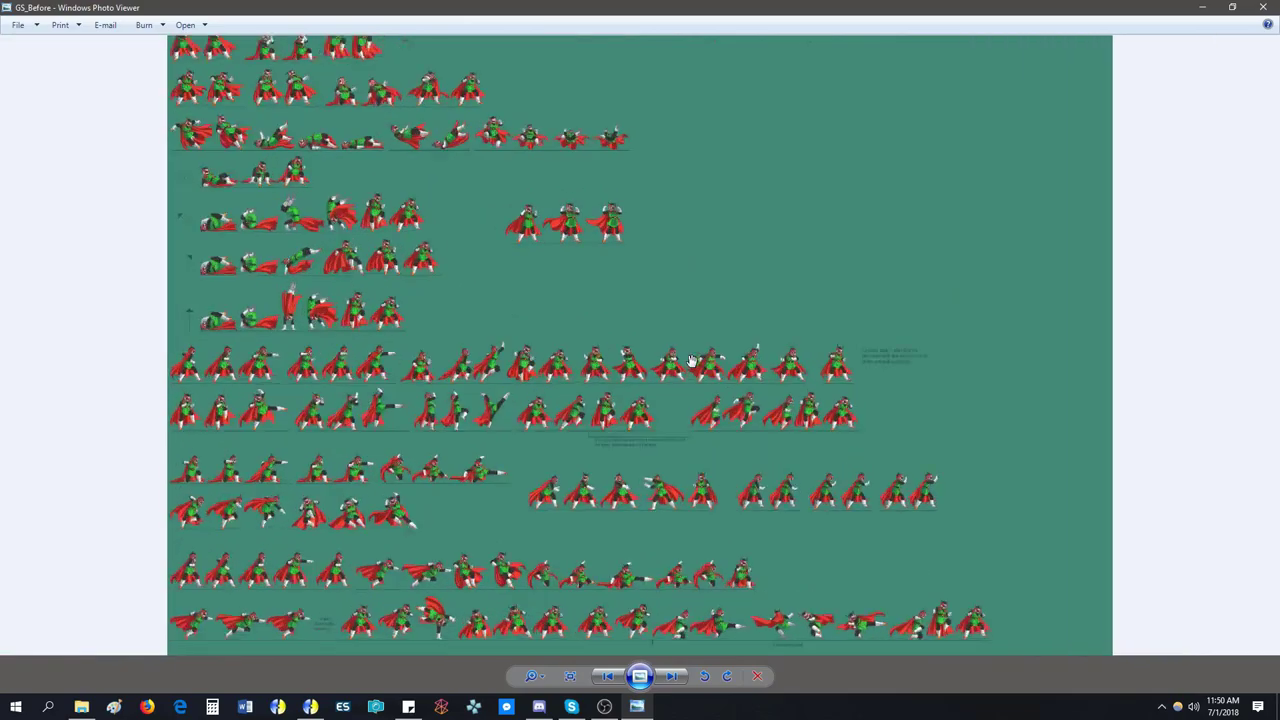
scroll(692, 361, up, 4)
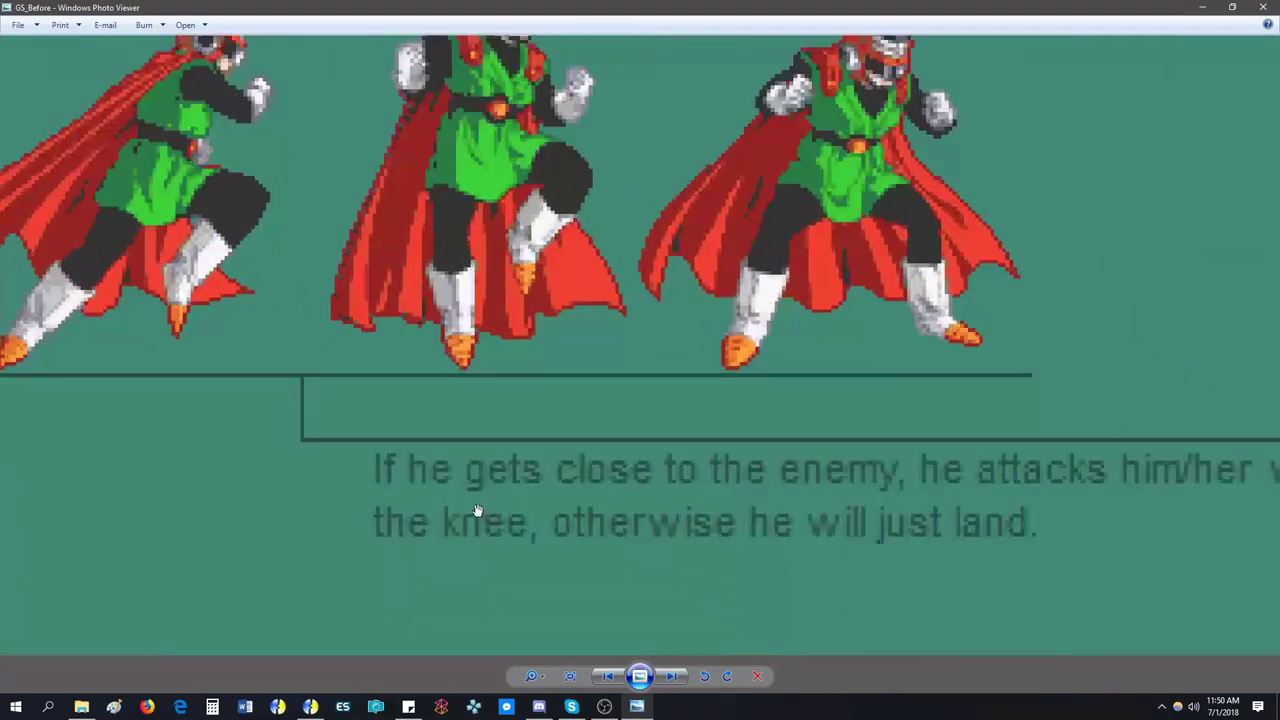
scroll(477, 510, up, 3)
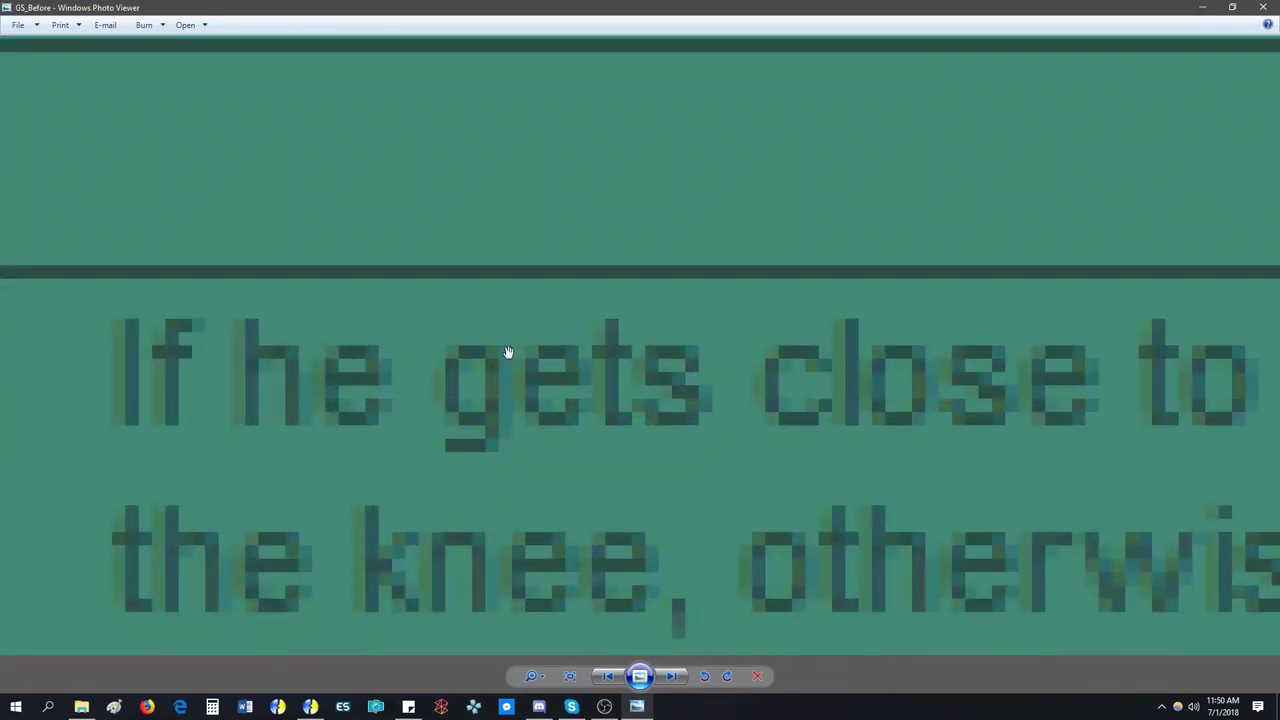
scroll(711, 469, down, 4)
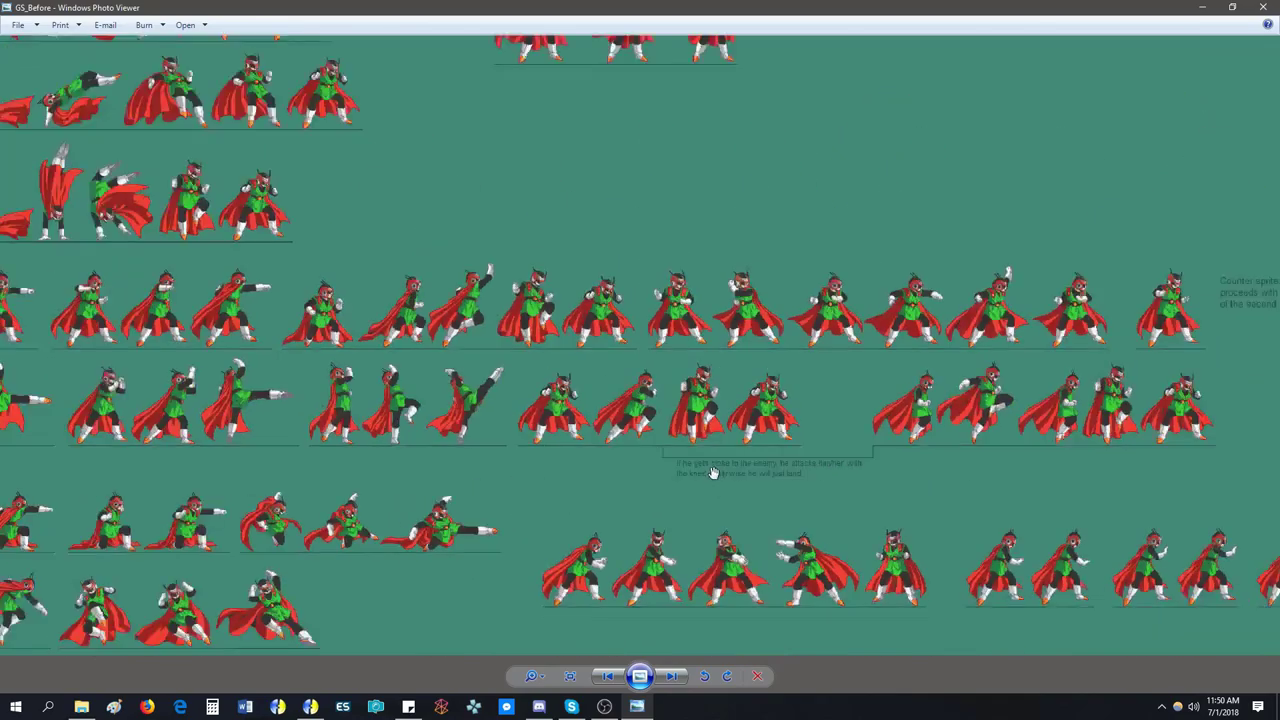
scroll(712, 472, down, 3)
click(1265, 7)
right_click(686, 258)
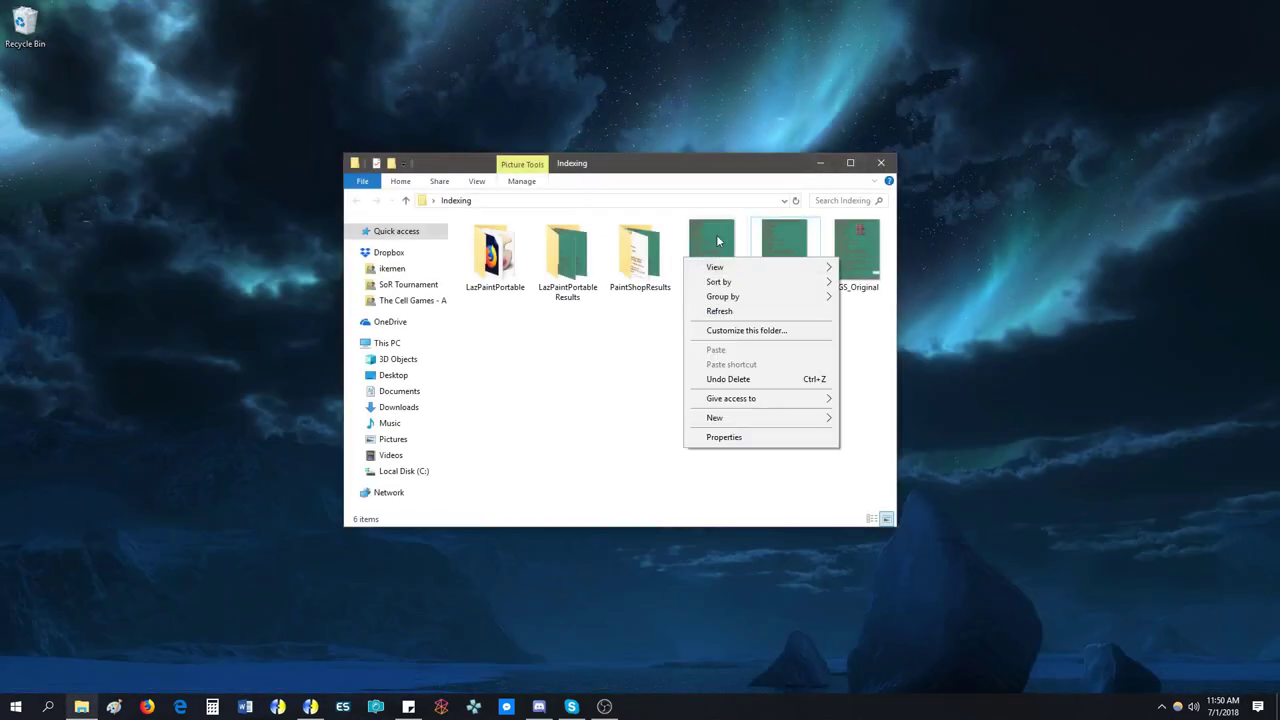
right_click(716, 240)
click(745, 286)
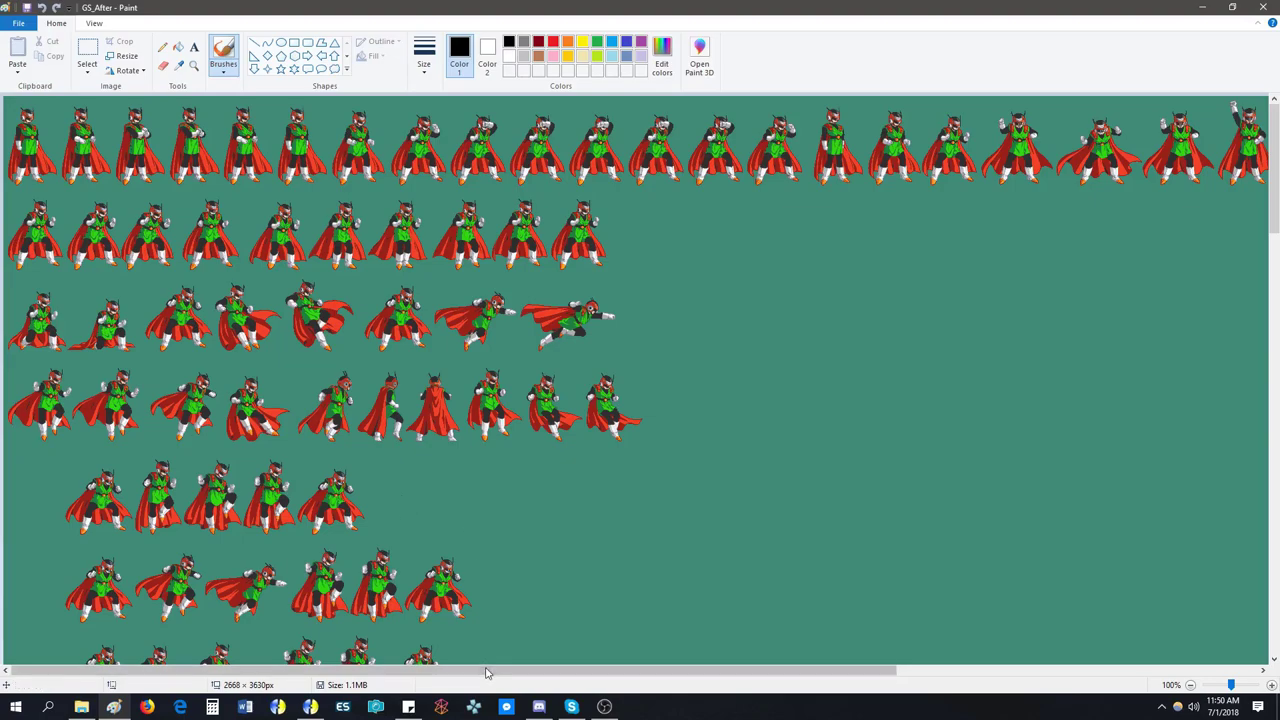
drag(450, 671, 806, 671)
drag(1275, 182, 1277, 496)
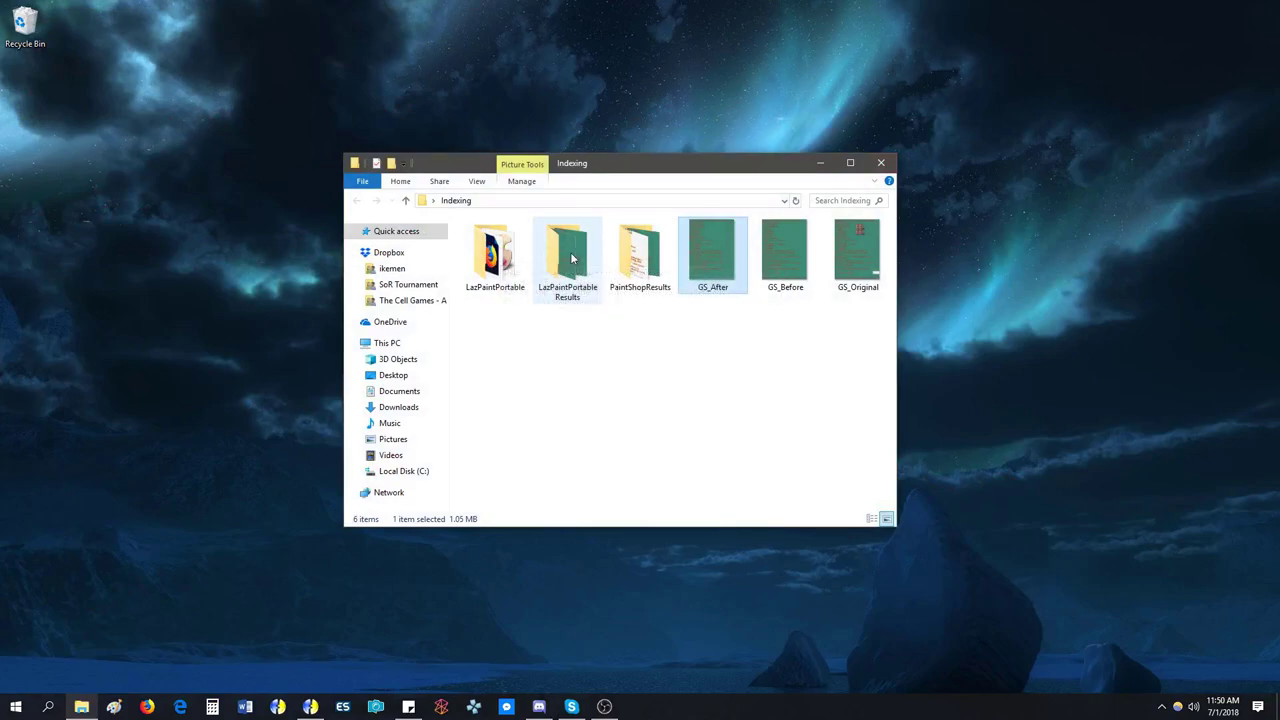
- Open GS_Original_NoDither_256 from the LazPaintPortable Results folder in IDraw3
double_click(571, 258)
click(652, 253)
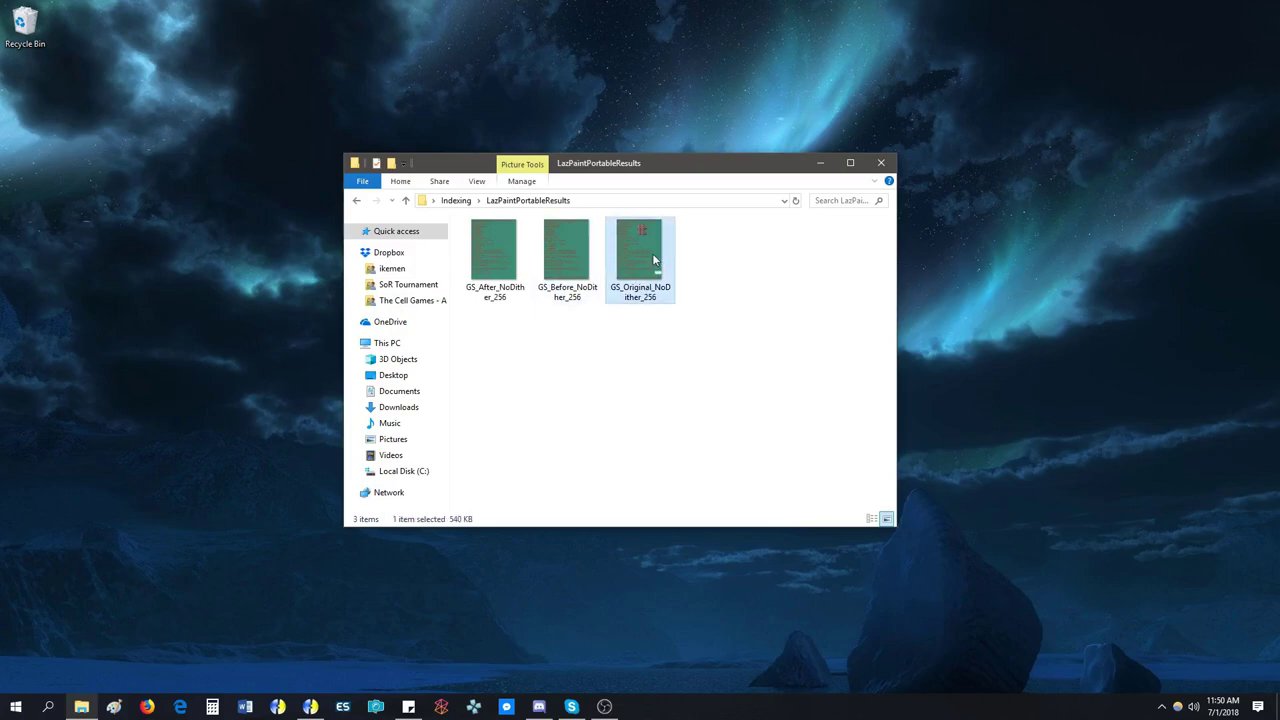
right_click(652, 253)
click(631, 241)
double_click(635, 243)
- Scroll around the GS_Original_NoDither_256 sprite sheet to inspect it, then close IDraw3
click(126, 21)
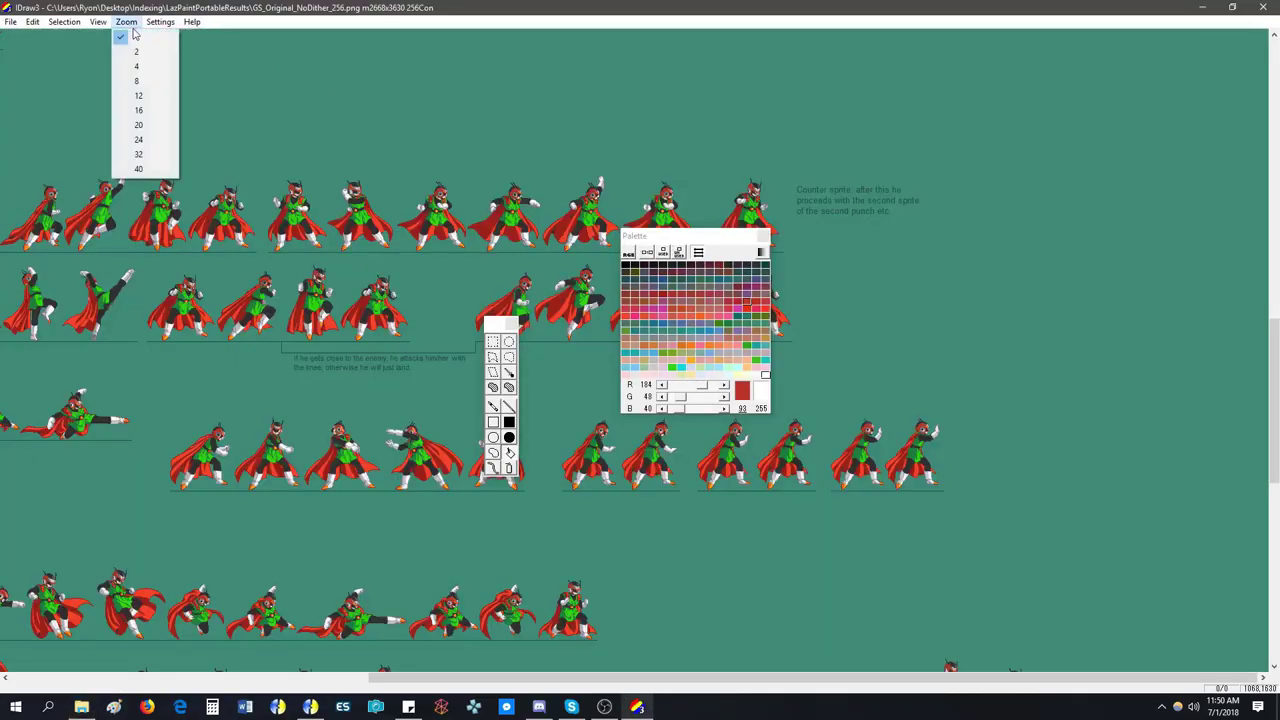
click(1278, 178)
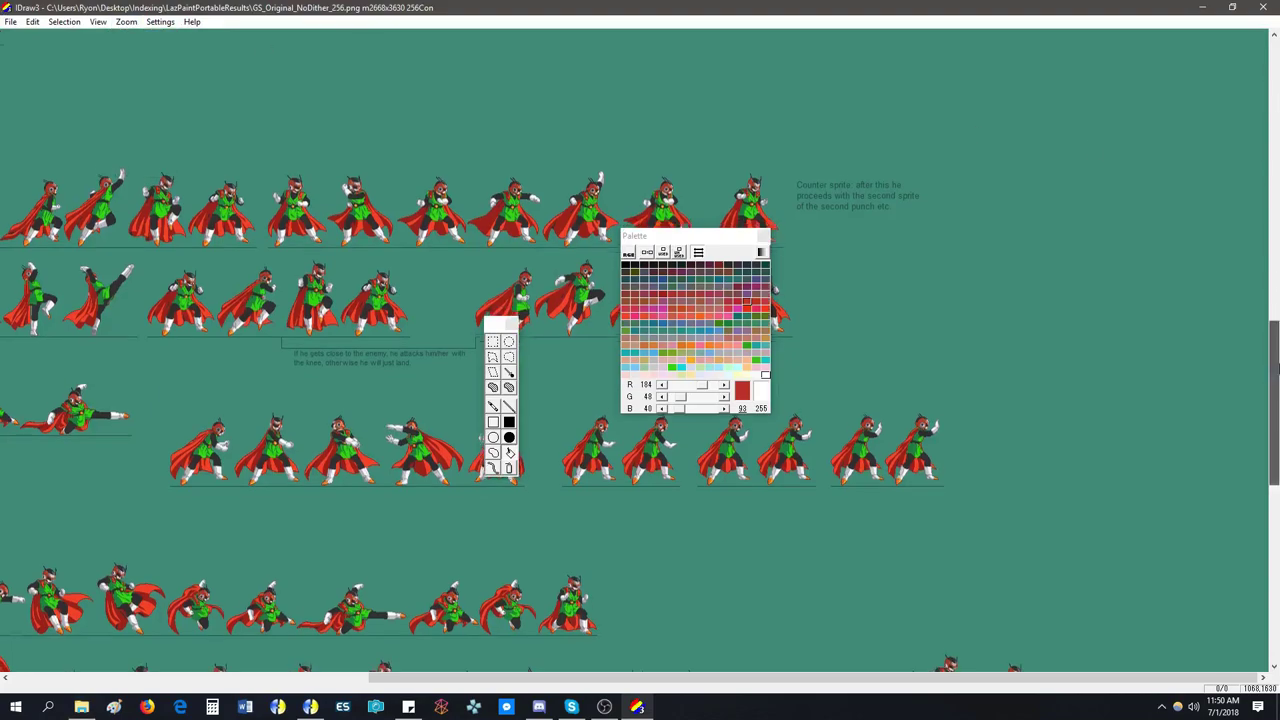
drag(1278, 178, 1278, 84)
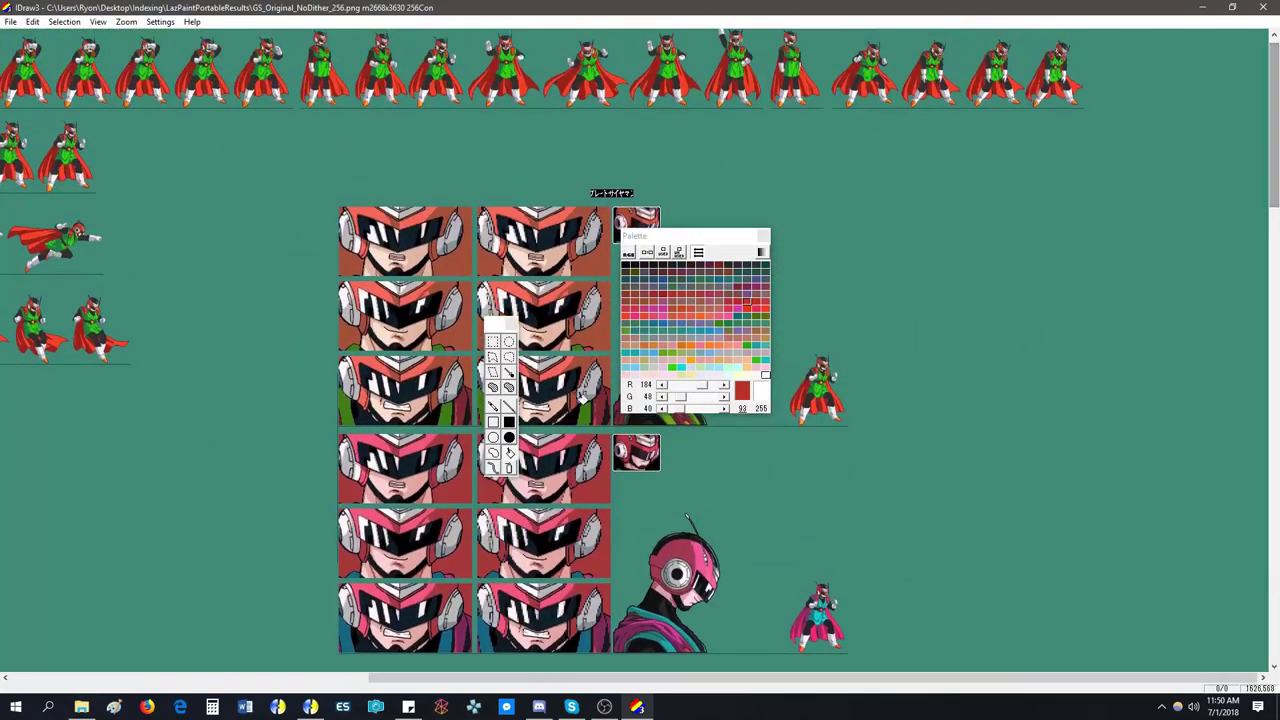
drag(698, 240, 735, 428)
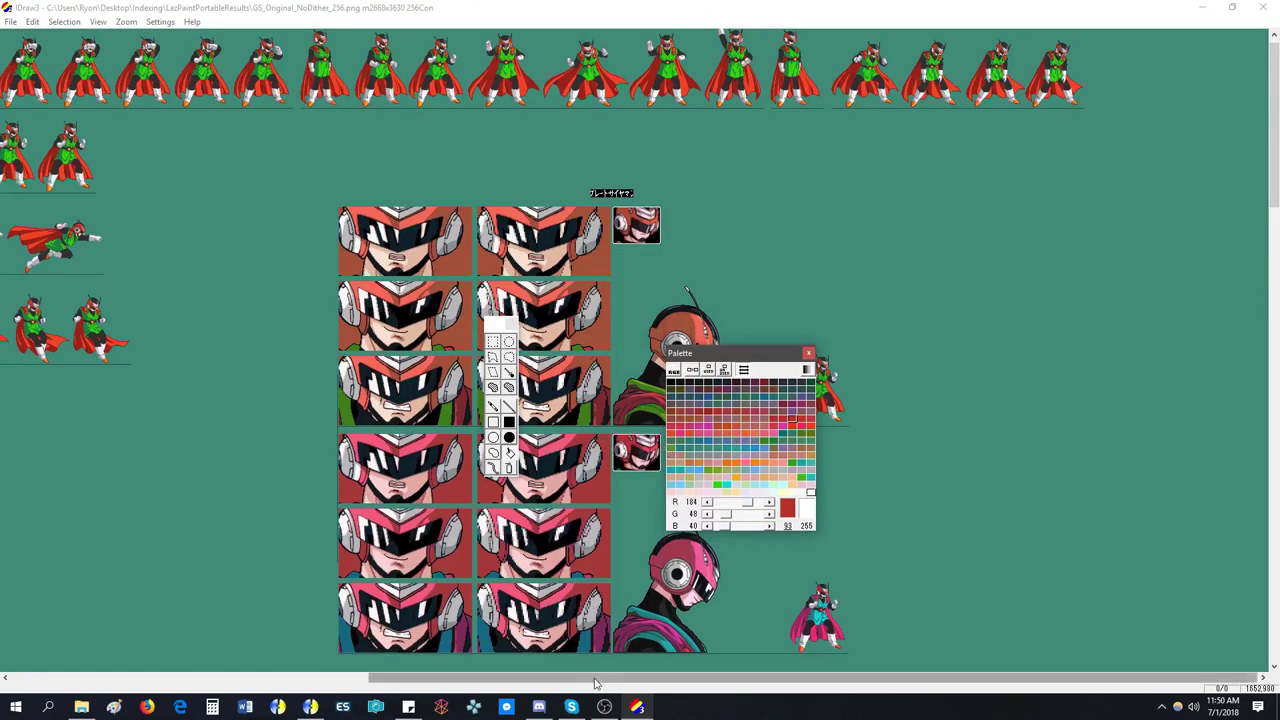
drag(595, 683, 232, 678)
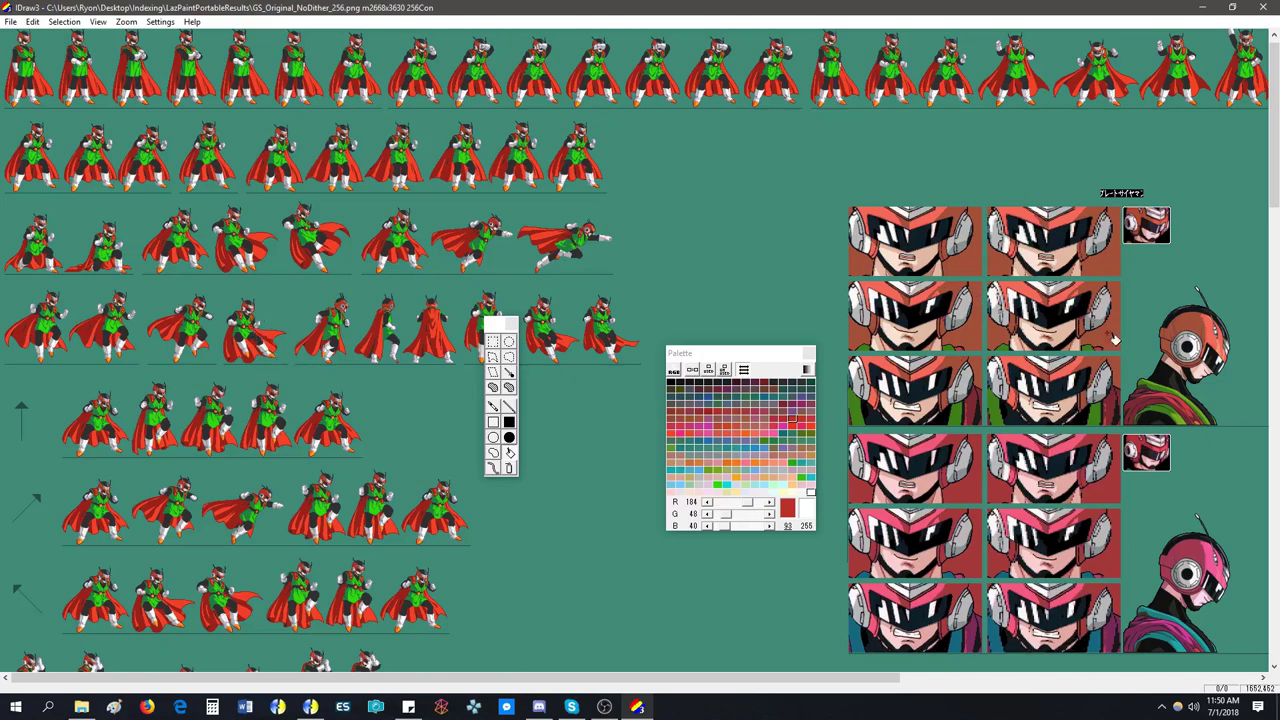
click(1263, 7)
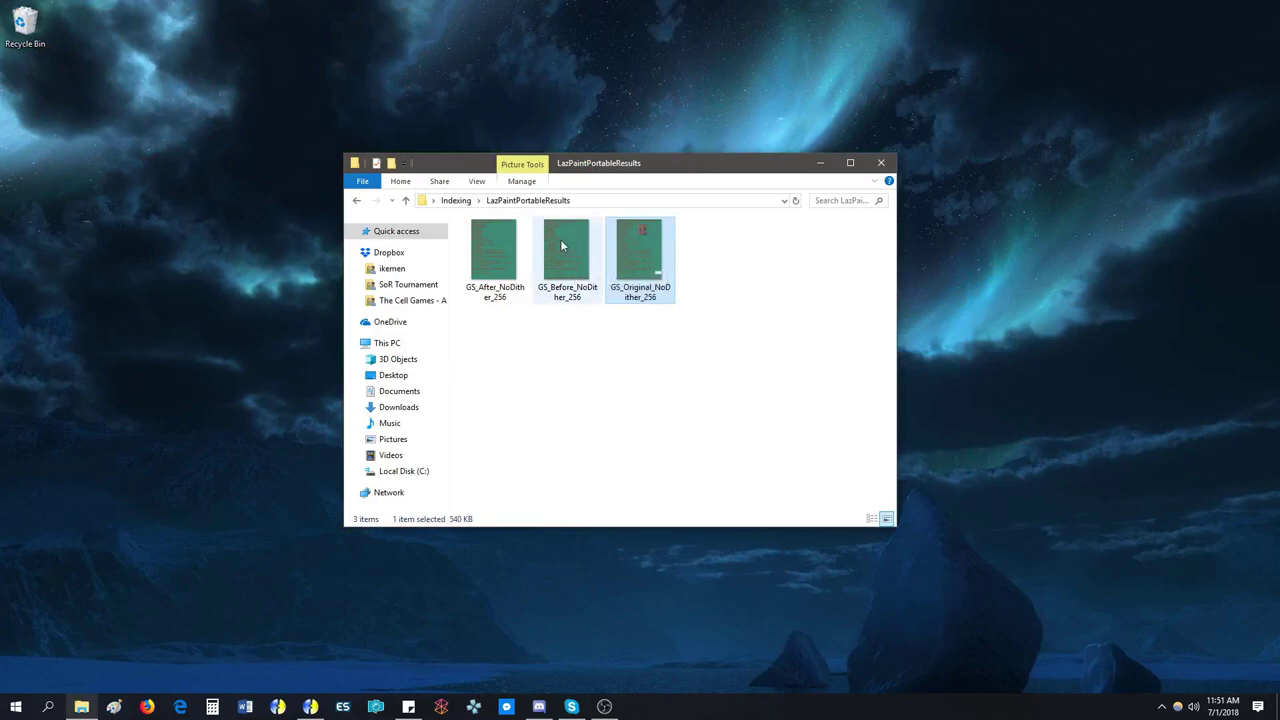
- Open GS_Before_NoDither_256 in IDraw3 and show only its used palette colours
double_click(561, 245)
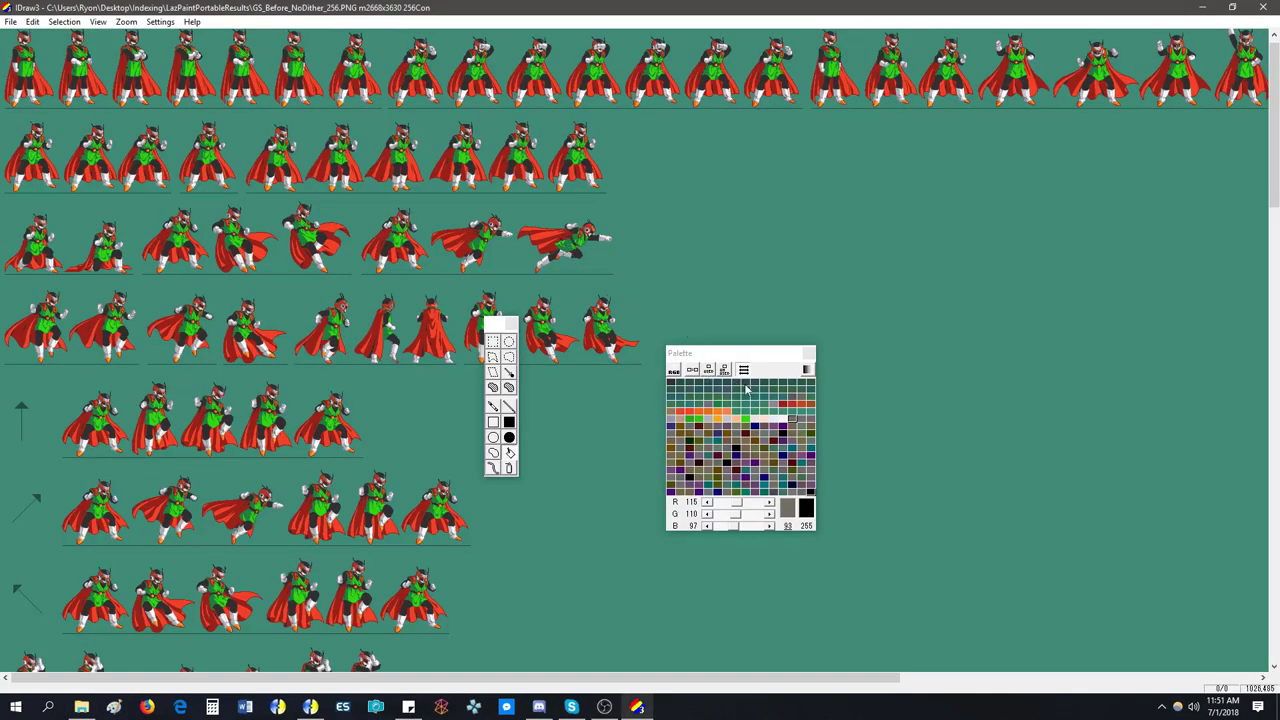
click(803, 454)
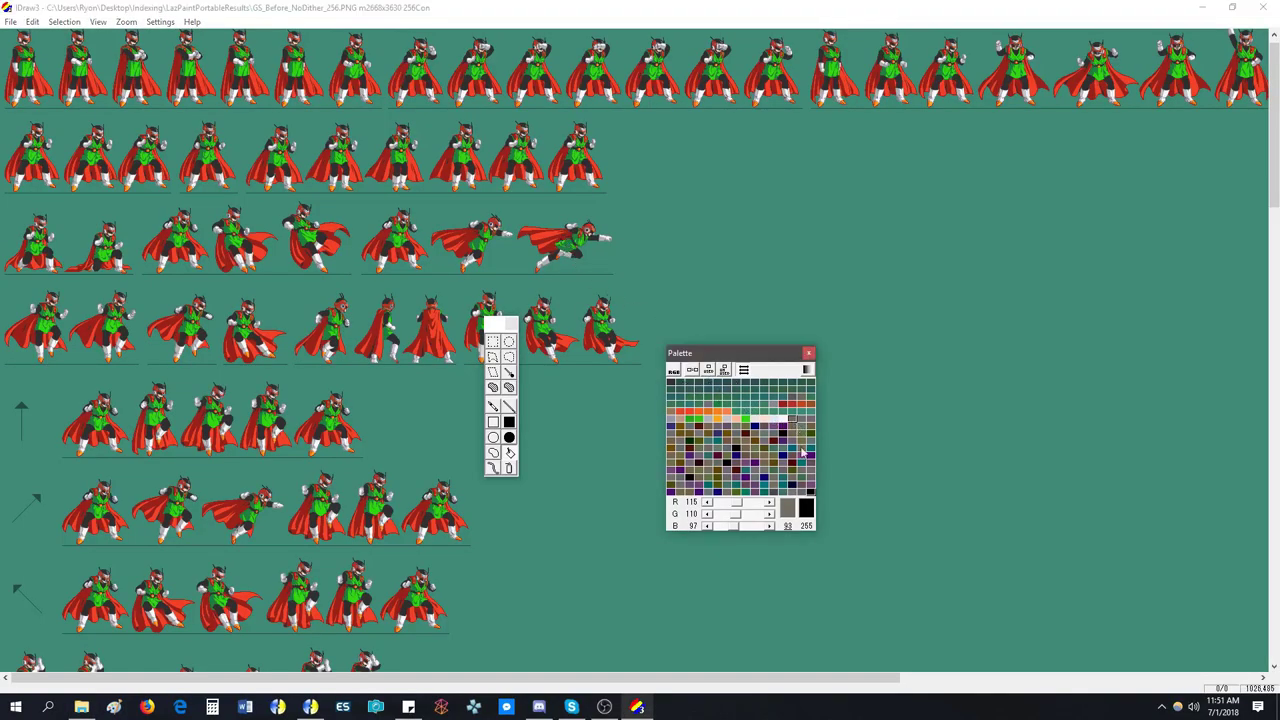
click(709, 372)
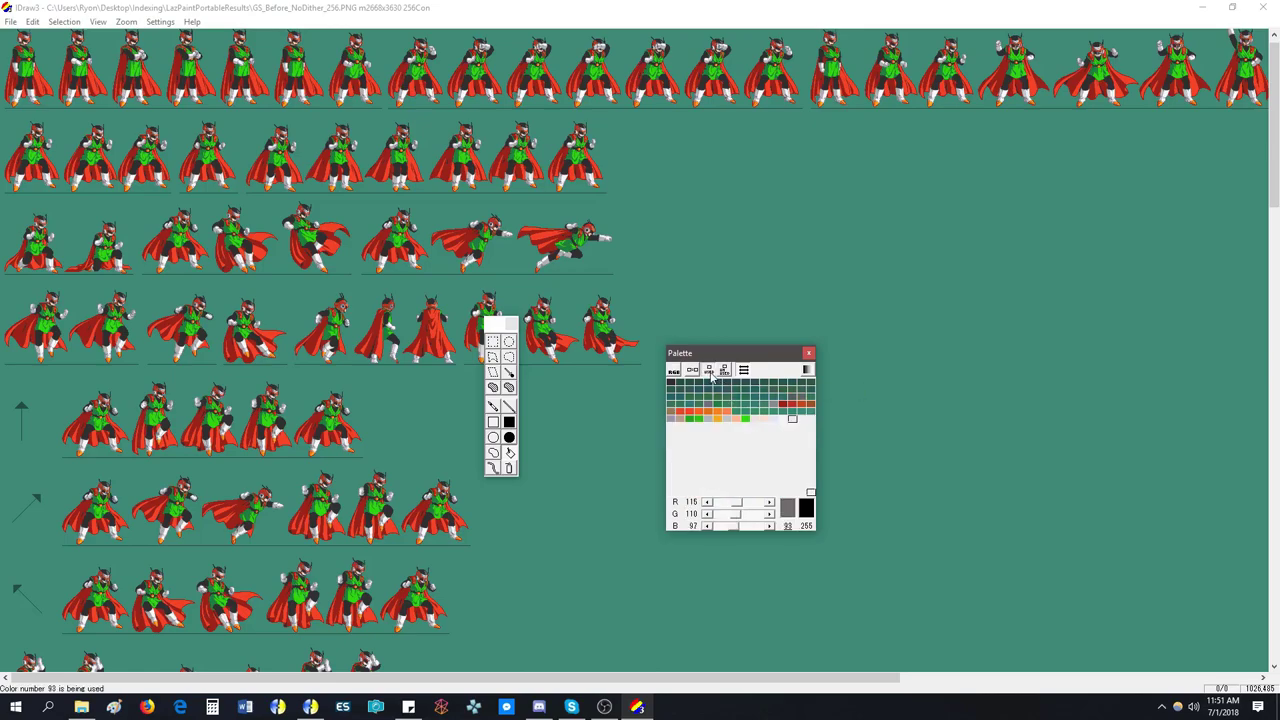
click(725, 371)
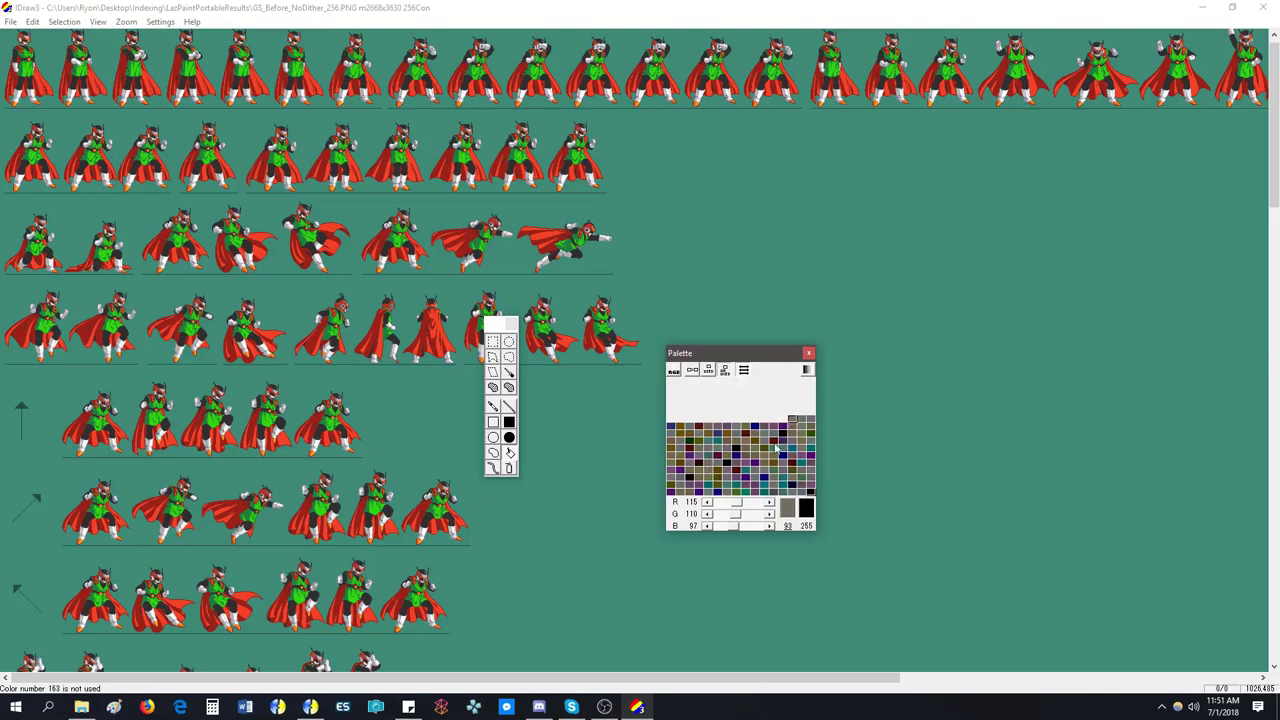
- Compare the full and used-colour palette views, end on the full palette, then close IDraw3
click(726, 372)
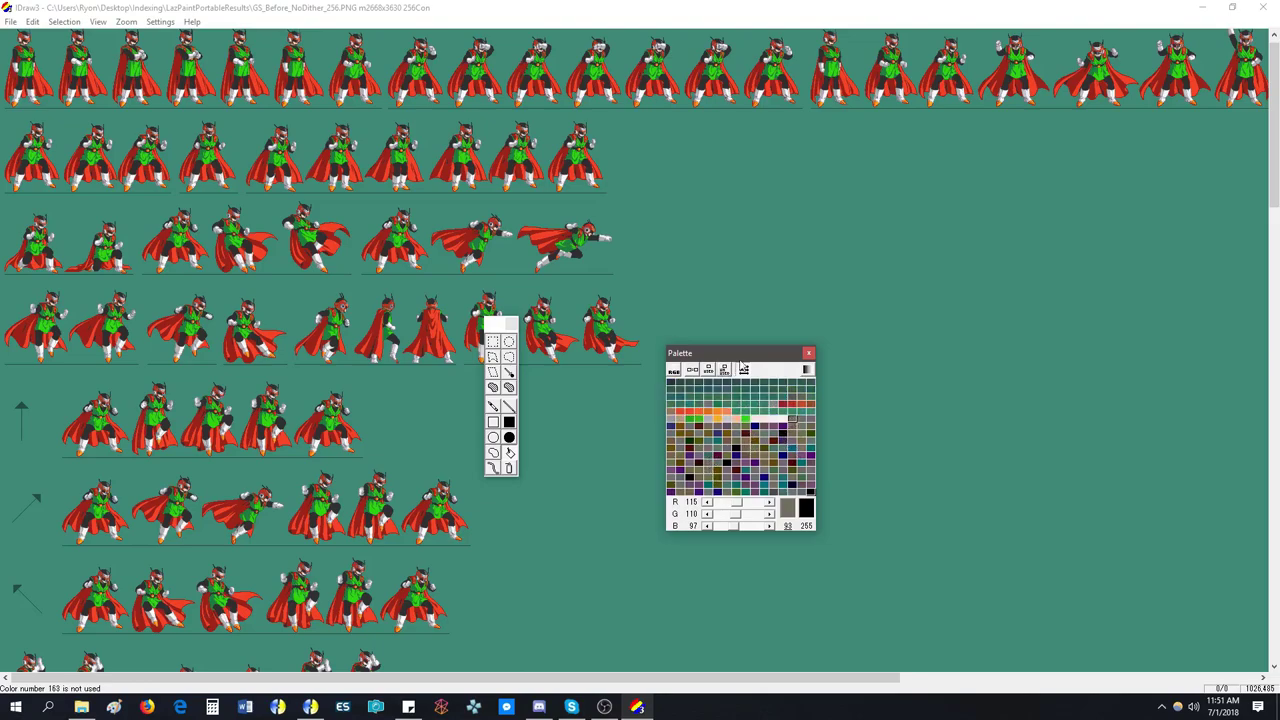
click(709, 371)
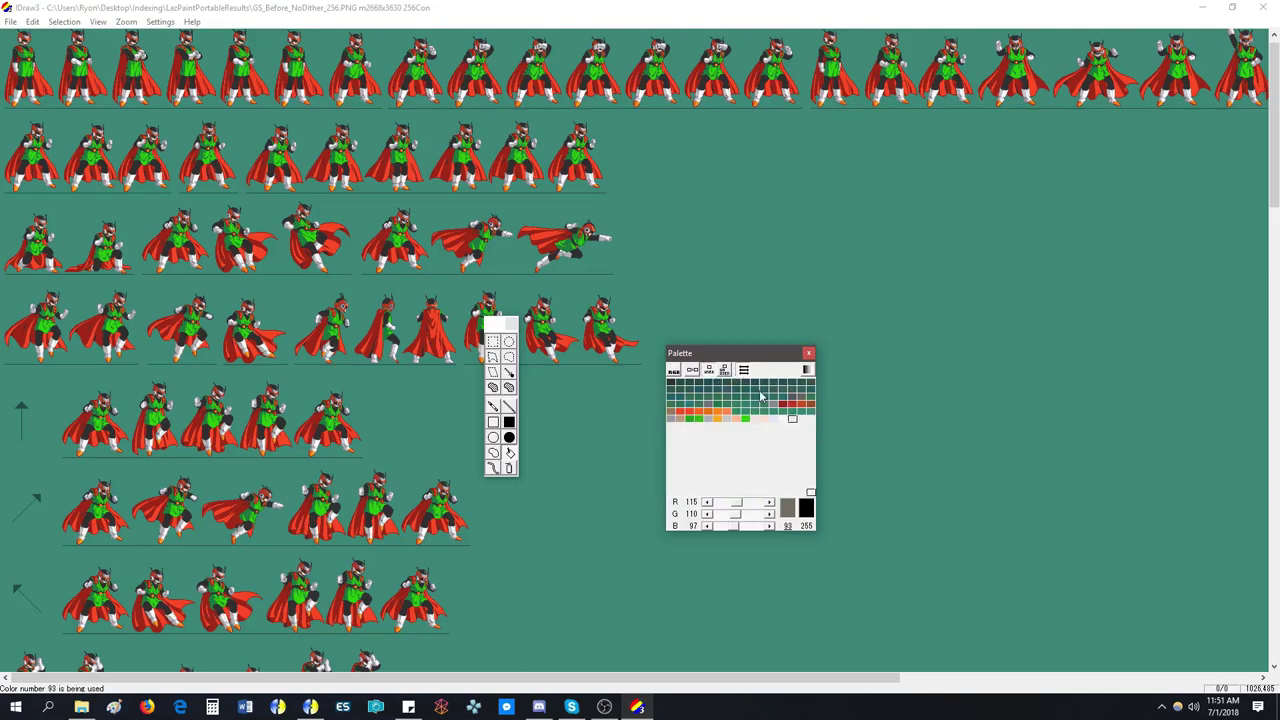
click(709, 371)
click(709, 371)
click(709, 370)
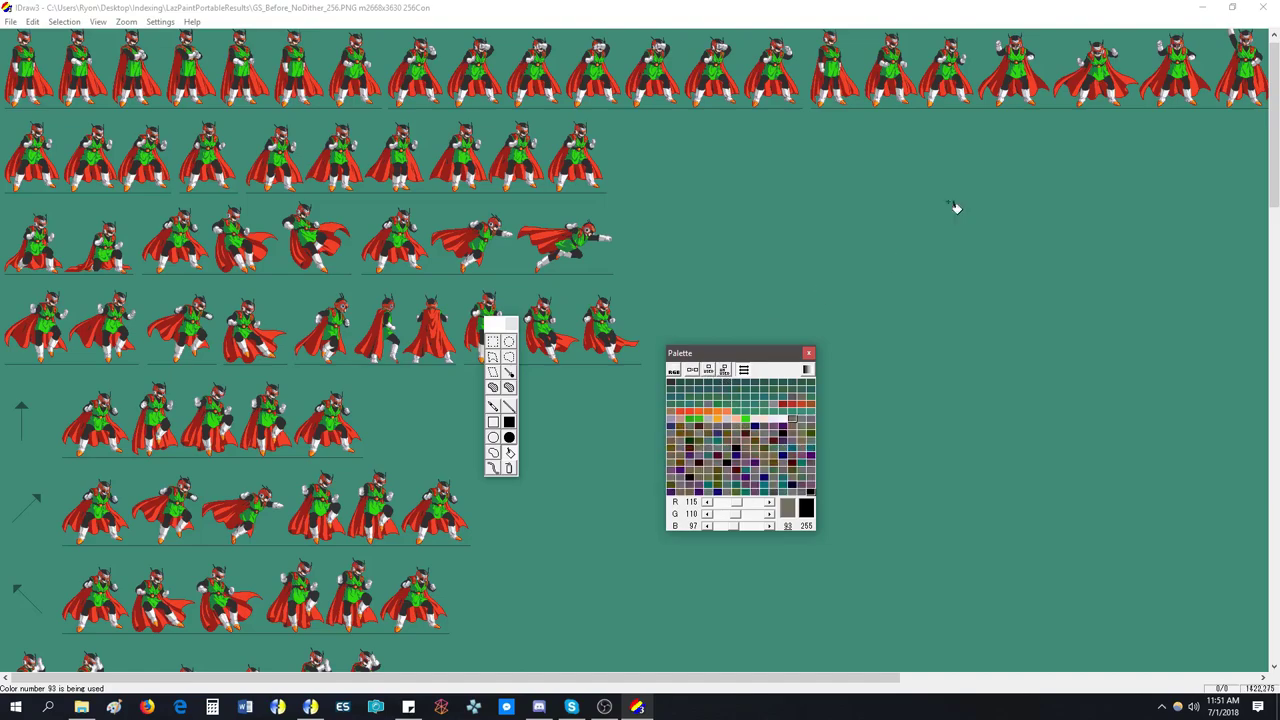
click(1275, 6)
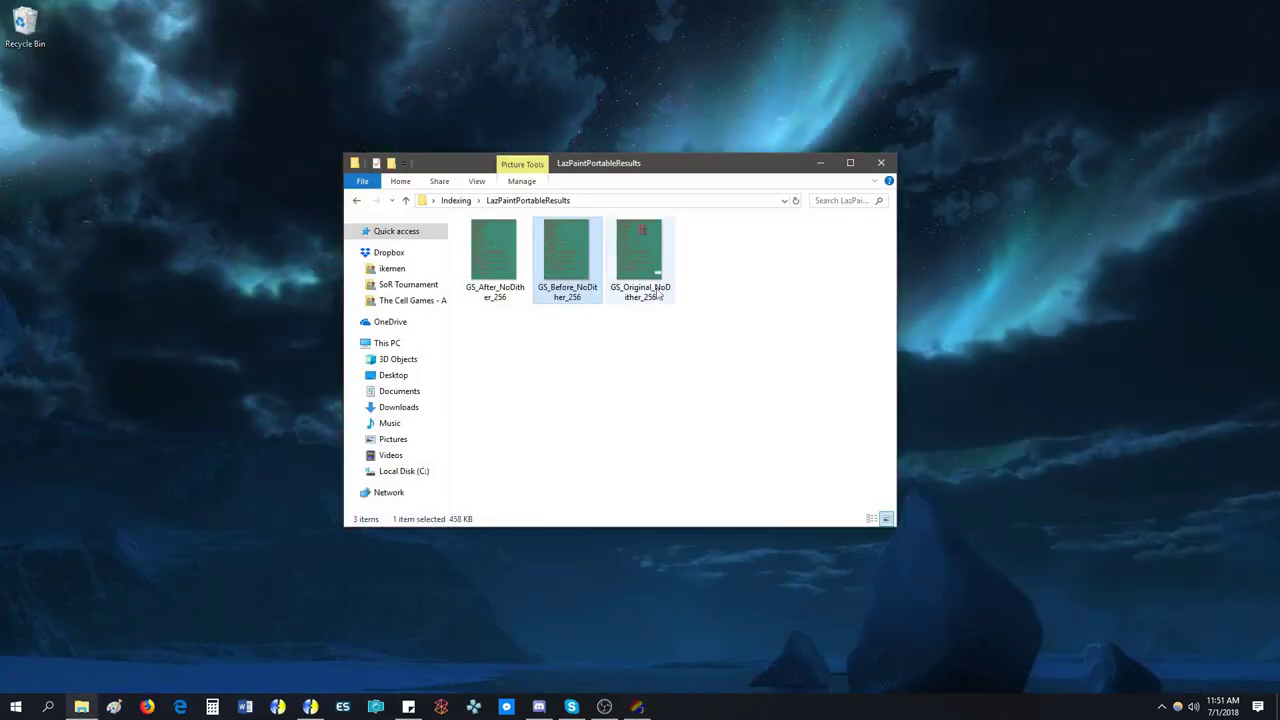
- Open GS_After_NoDither_256, show its 32 used colours, and set the first and last as primary/secondary
double_click(511, 261)
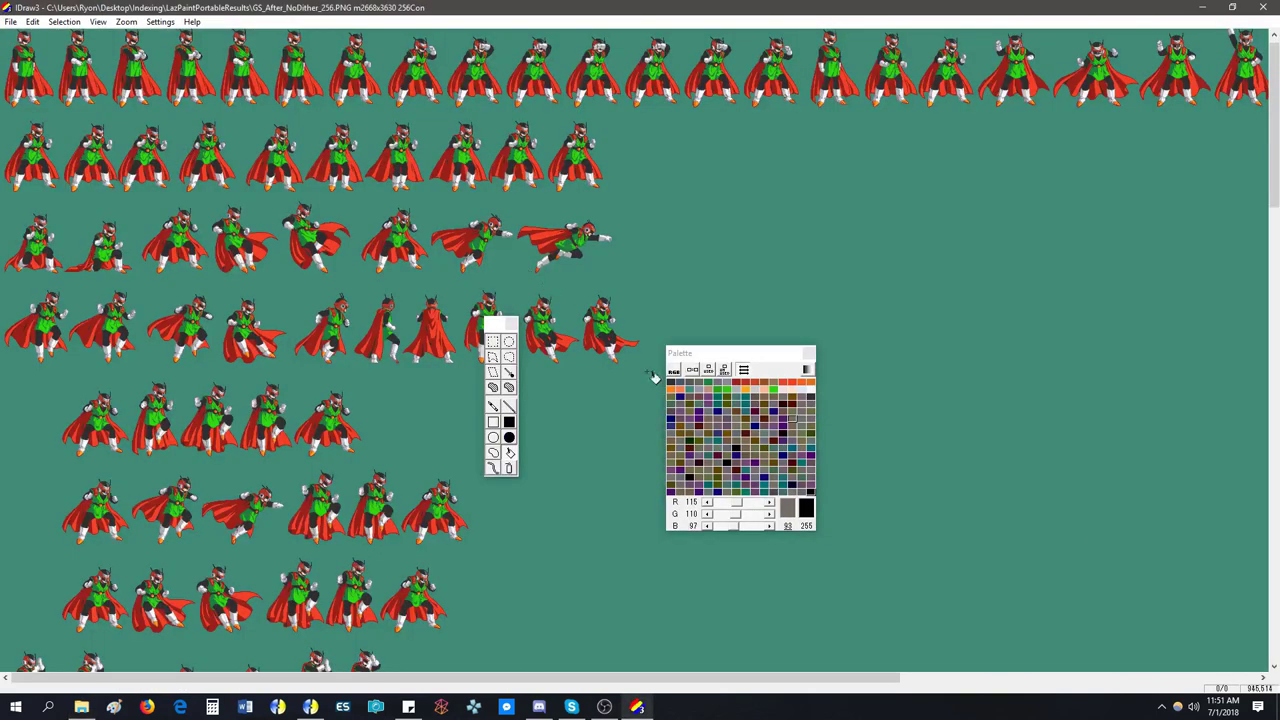
click(708, 371)
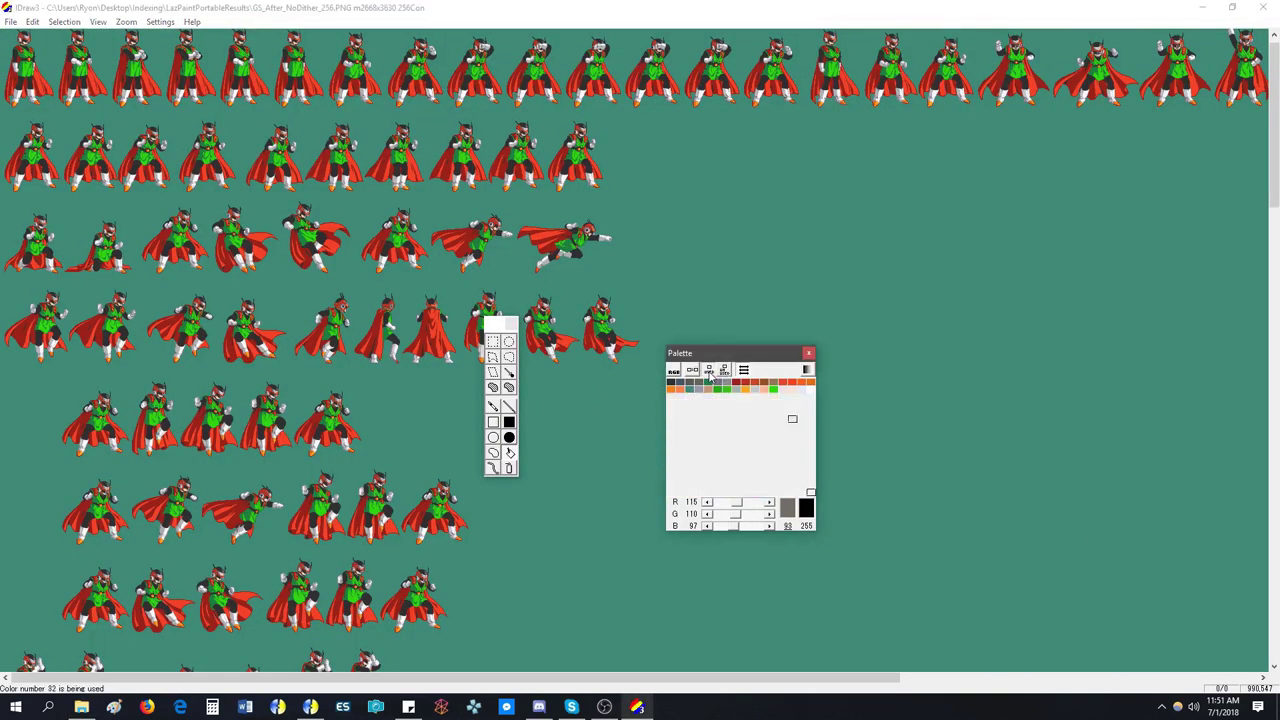
click(671, 382)
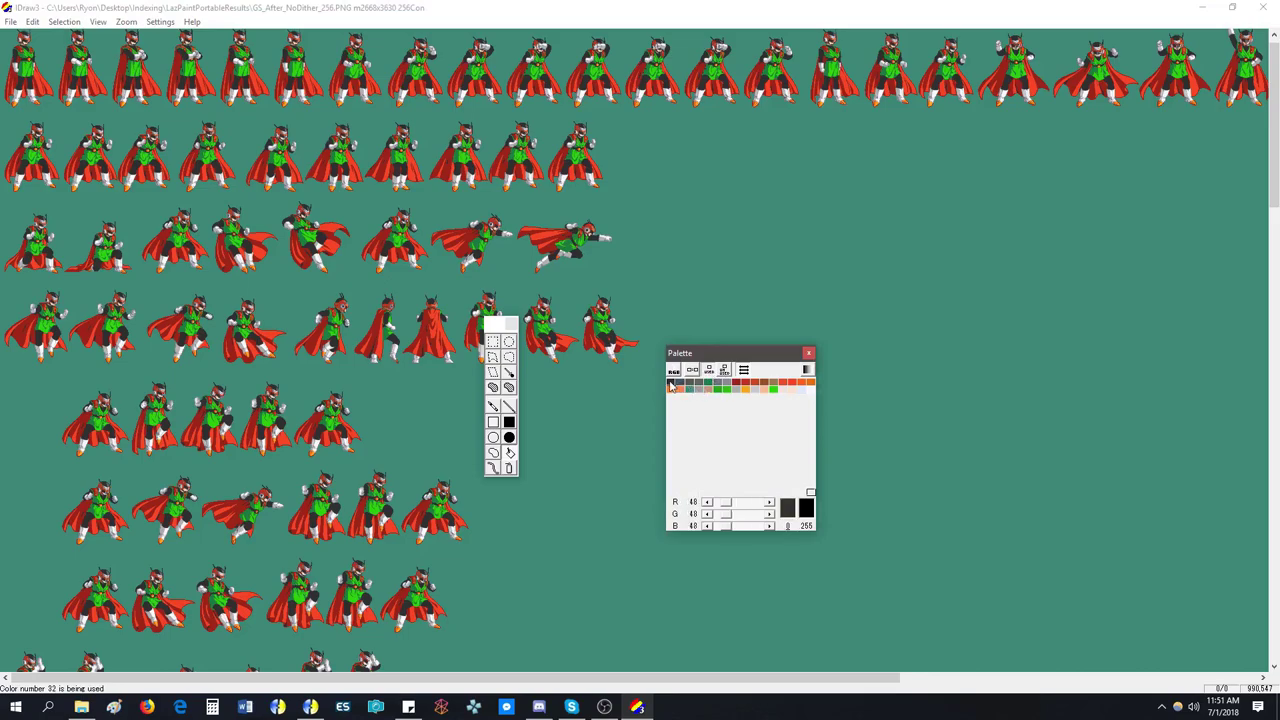
right_click(811, 390)
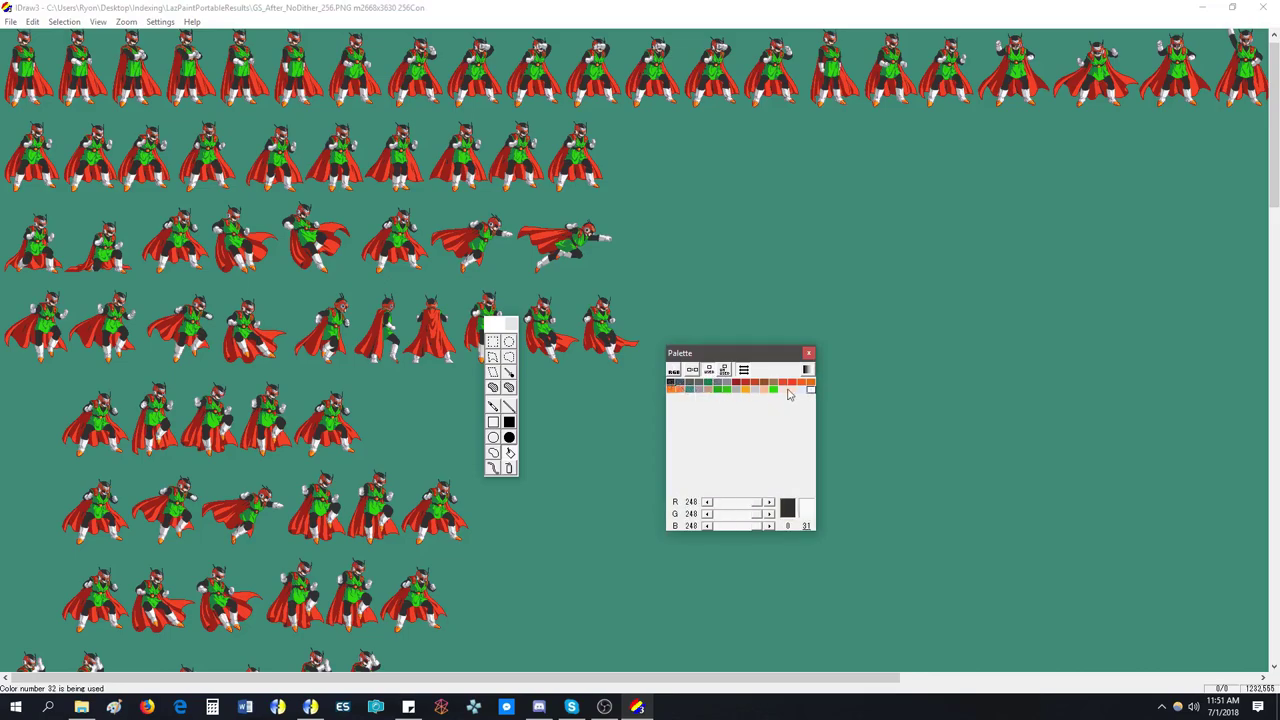
- Set palette entry 32, the first unused one, to black
click(708, 372)
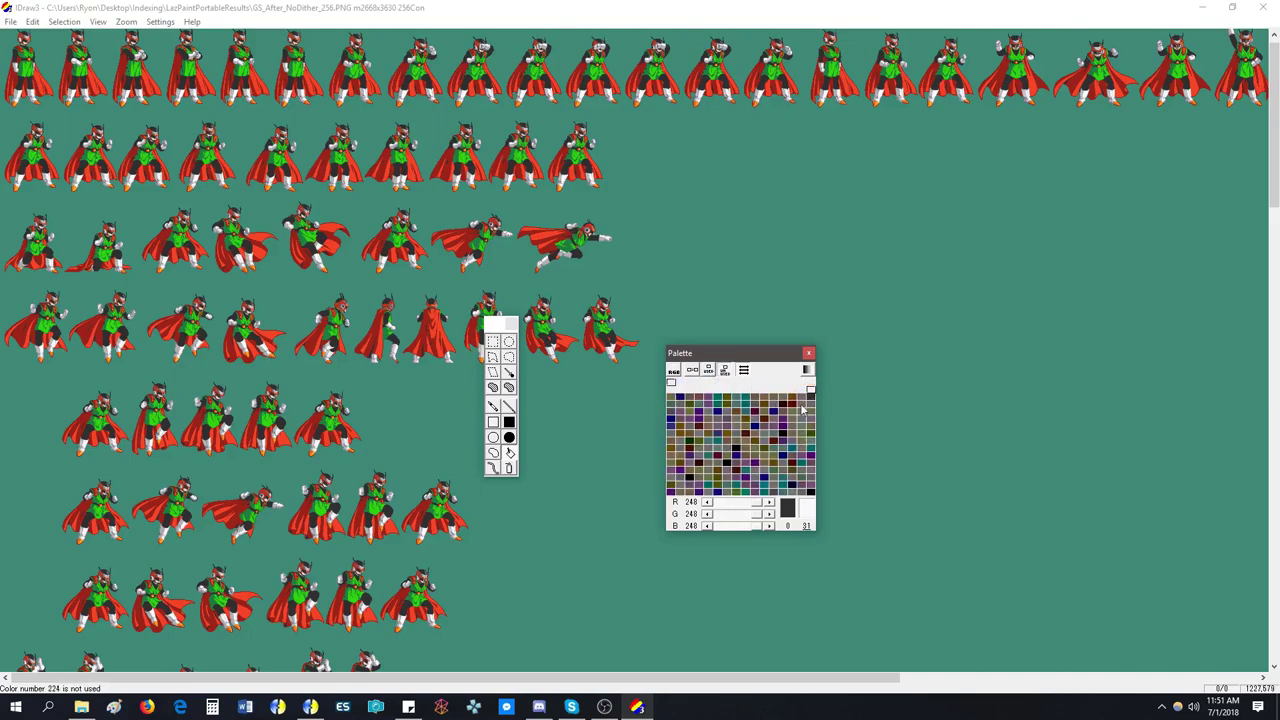
click(675, 399)
double_click(675, 399)
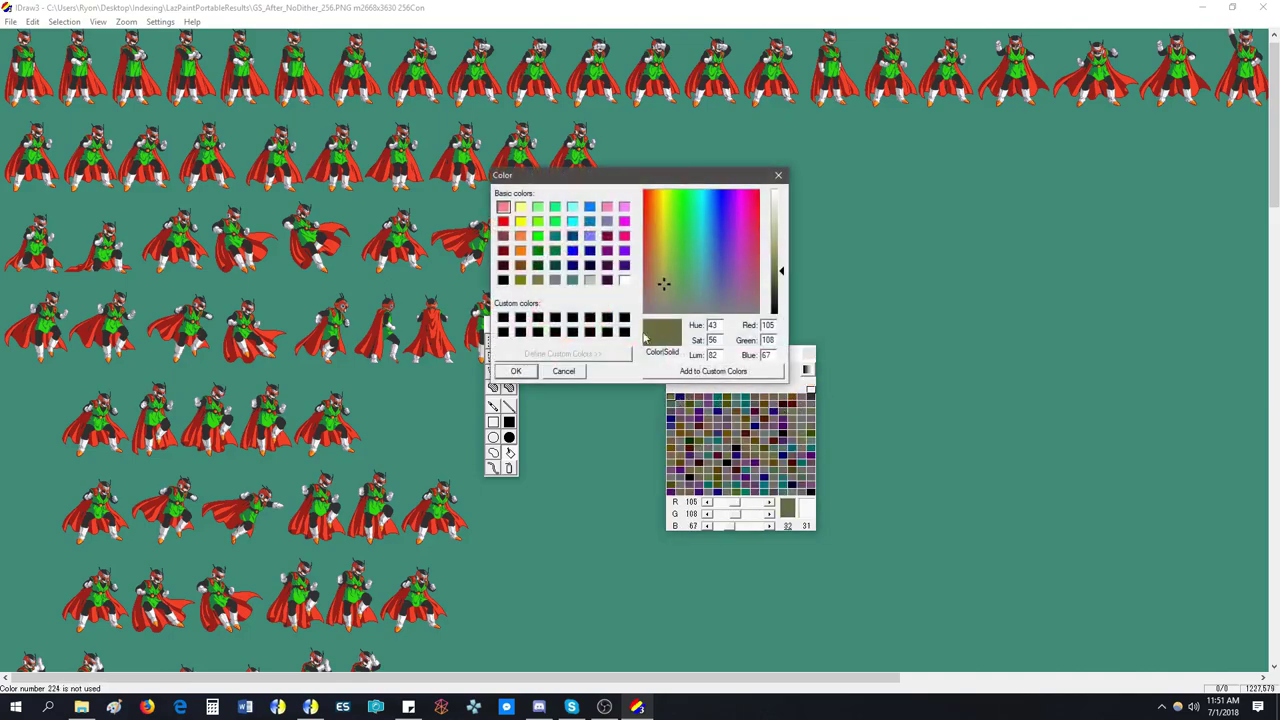
click(504, 286)
click(515, 372)
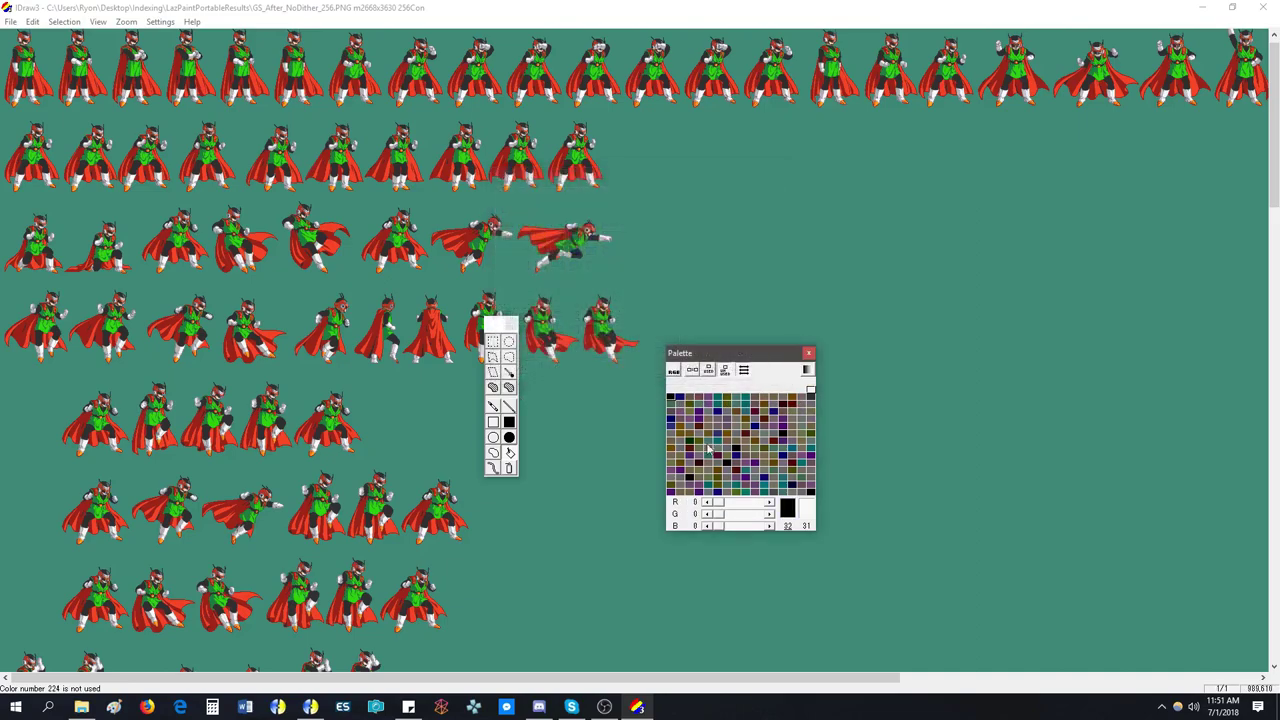
- Make black the secondary colour and turn all remaining palette entries black
shift+click(810, 490)
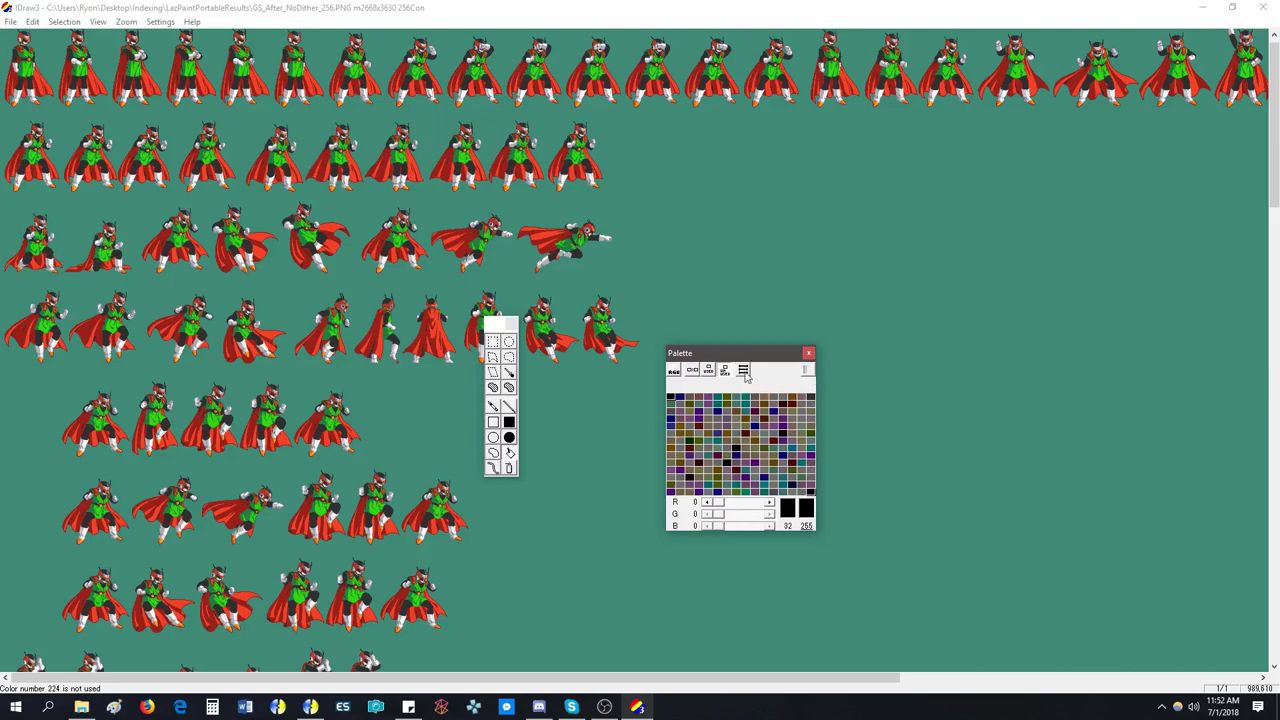
click(808, 372)
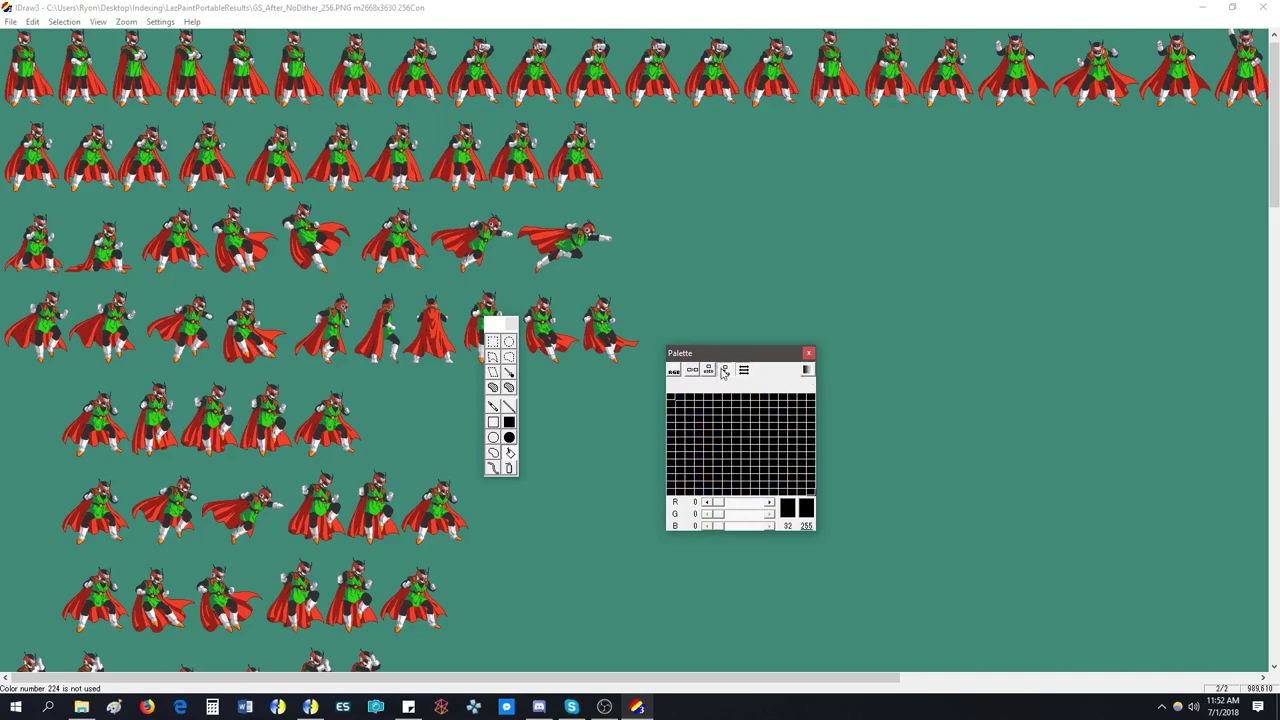
click(724, 370)
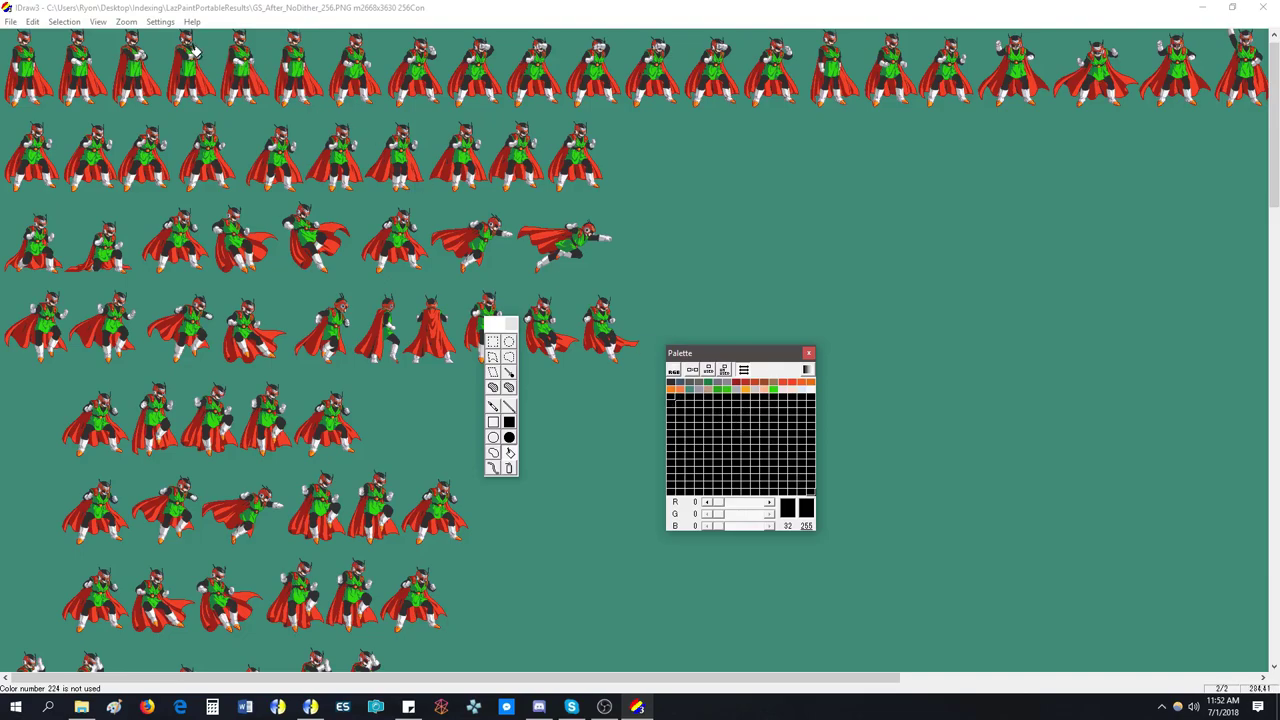
- Zoom to 4x, try magenta on the first dark grey palette colour, then undo it
click(126, 21)
click(141, 72)
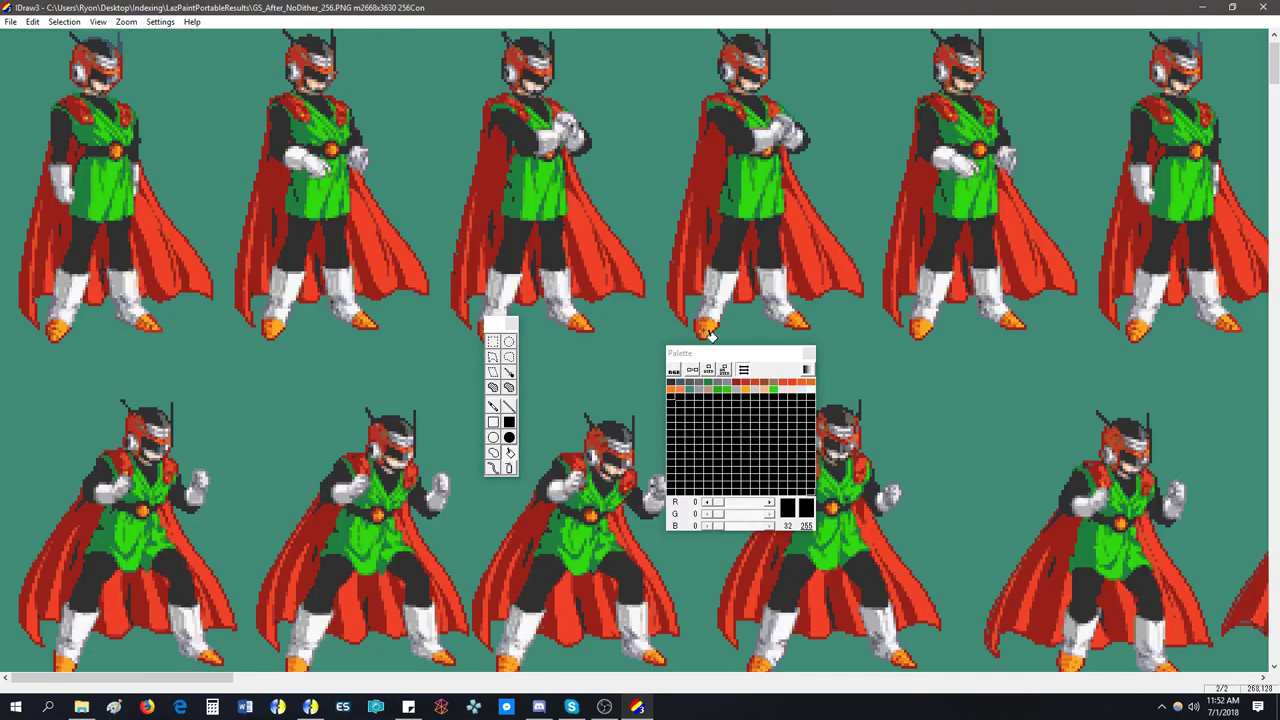
scroll(1275, 65, up, 1)
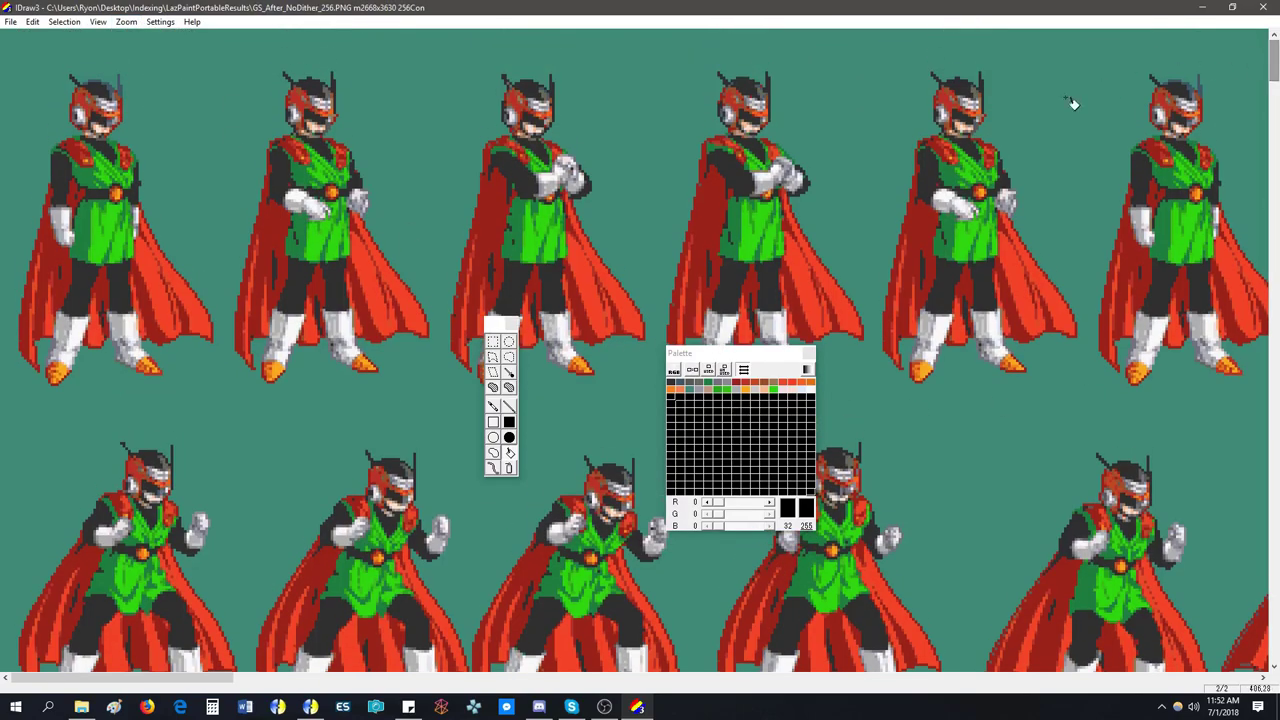
click(351, 305)
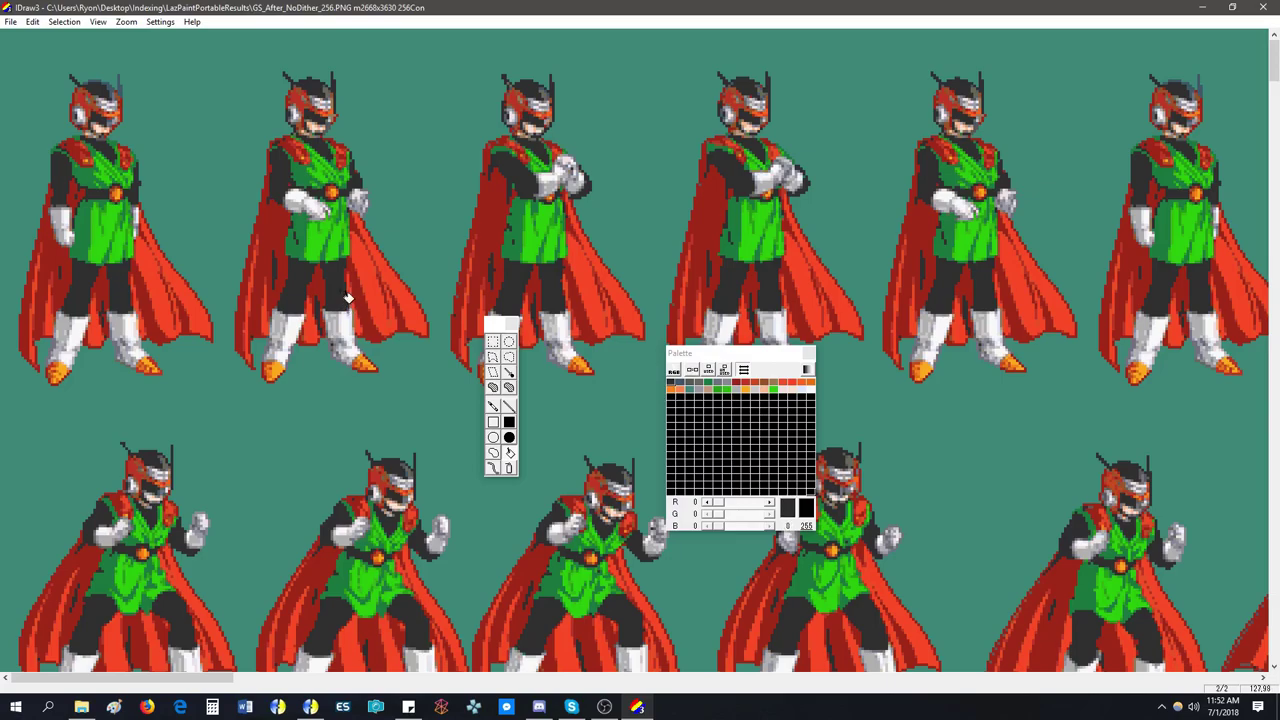
double_click(669, 388)
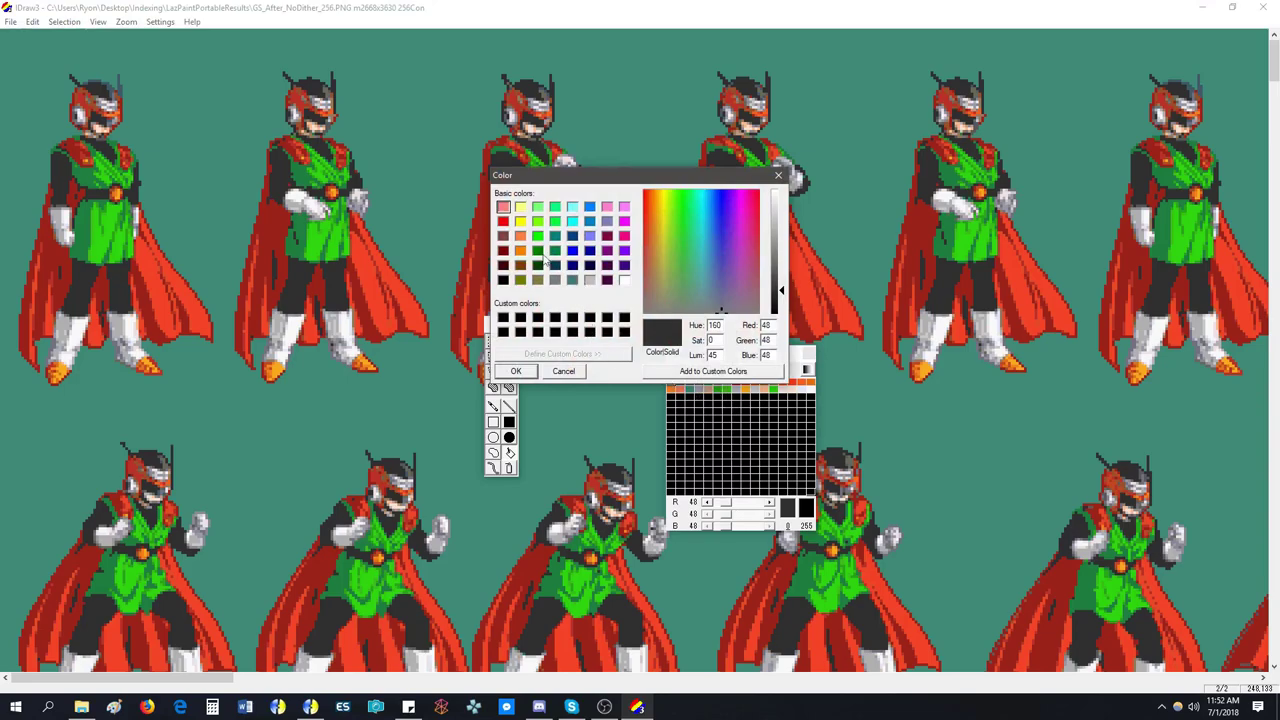
click(624, 222)
click(530, 371)
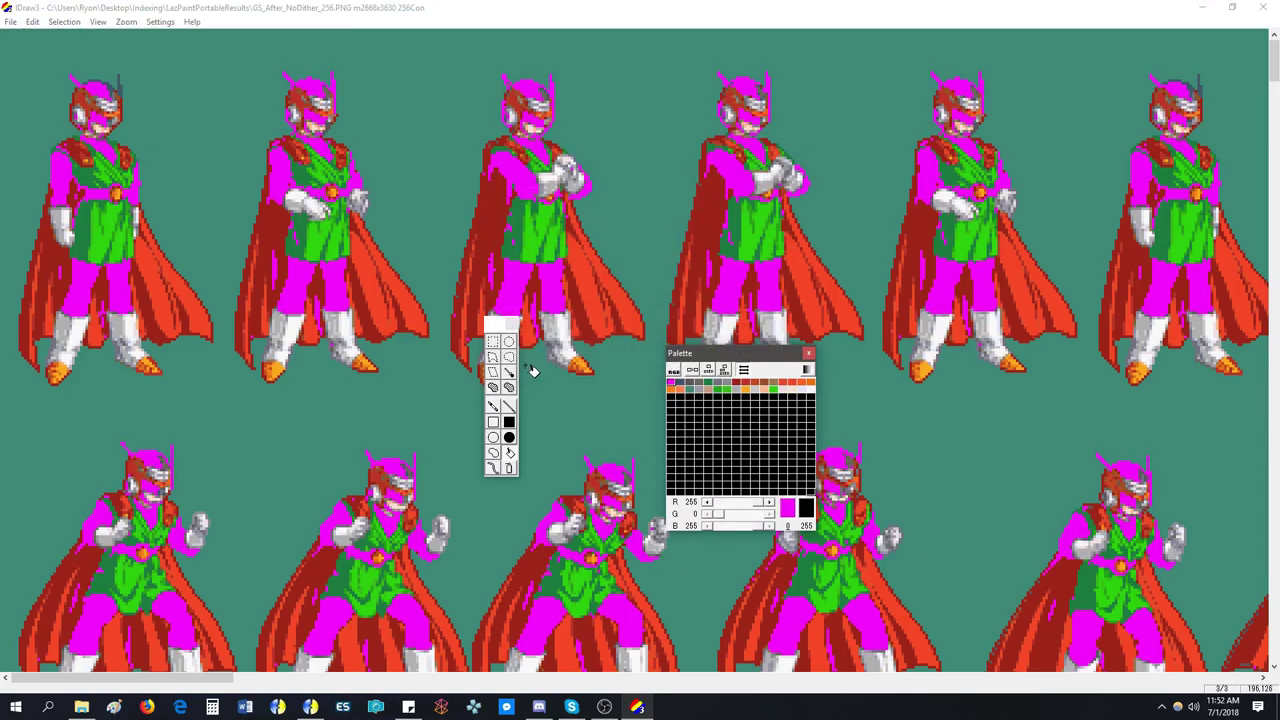
key(ctrl+z)
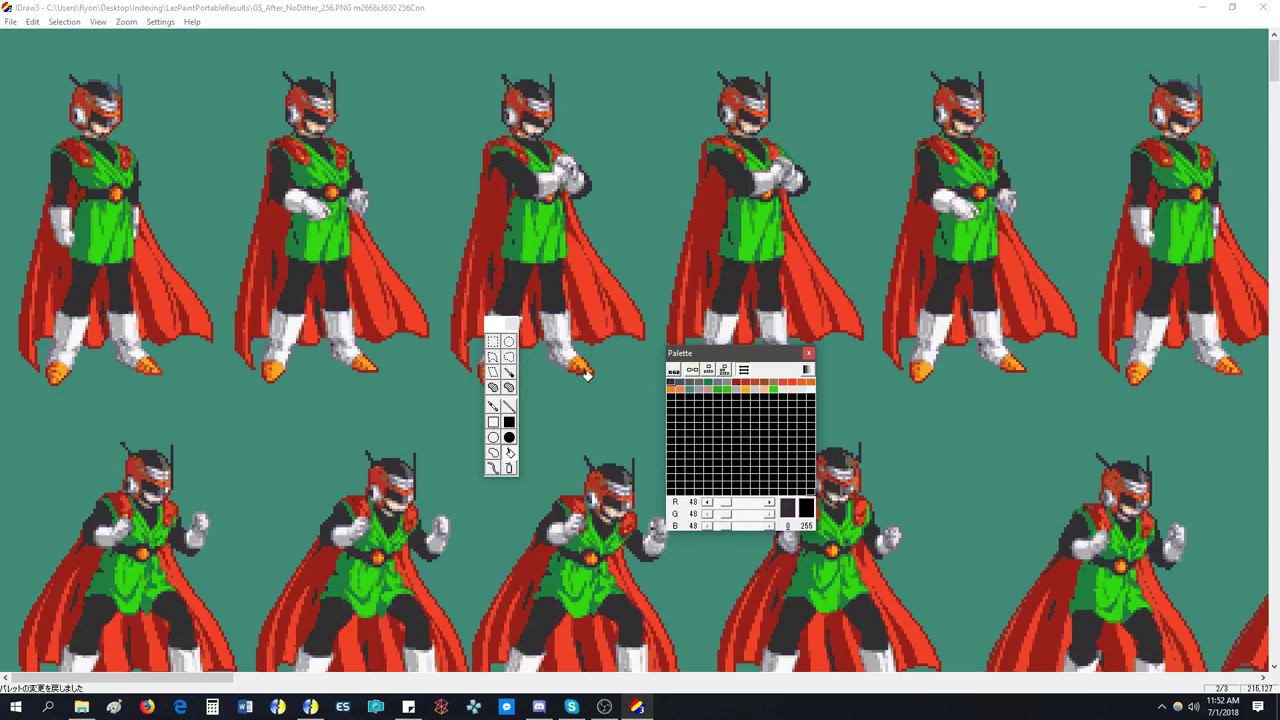
- Set palette entry 32 to magenta (255, 0, 255)
double_click(674, 400)
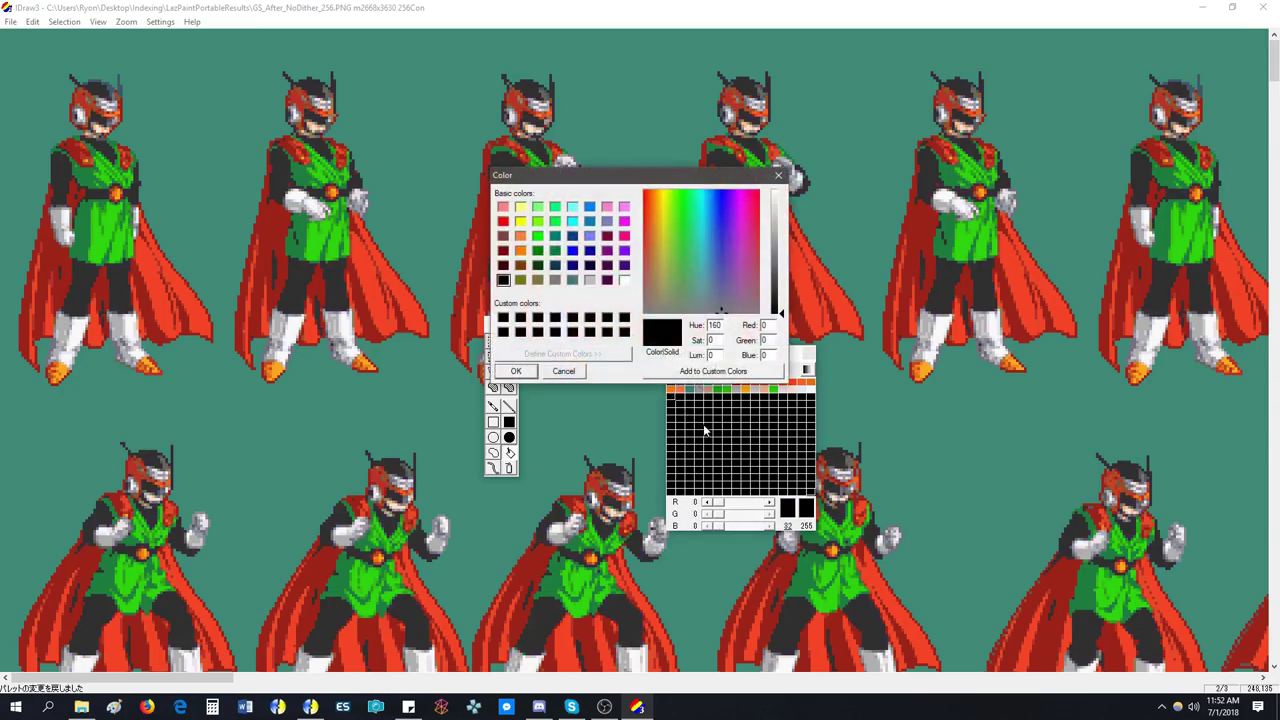
click(624, 222)
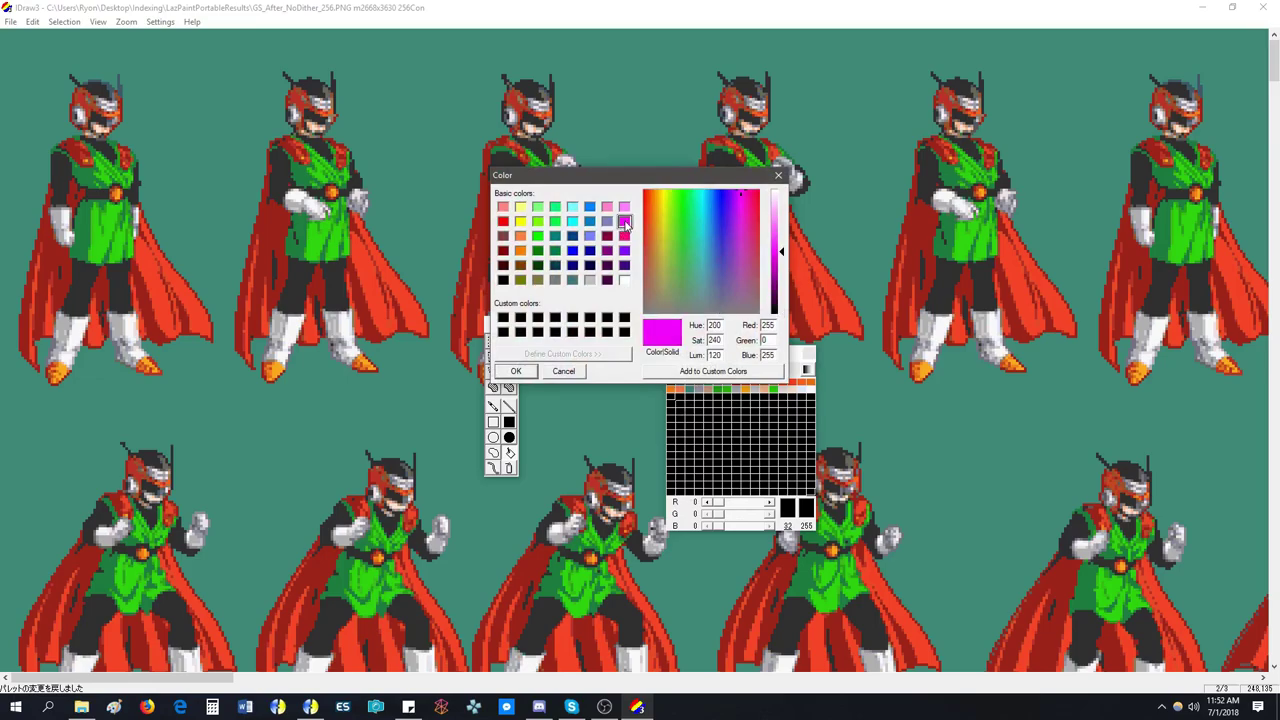
click(518, 372)
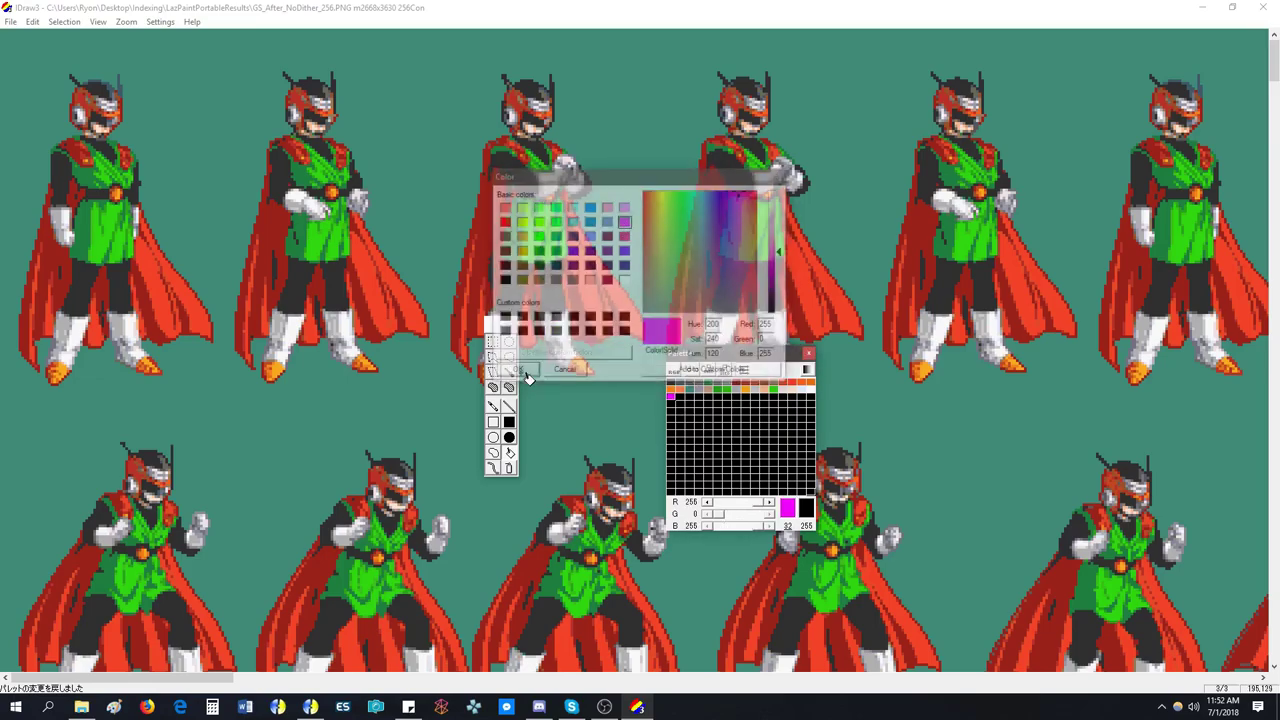
- Make magenta the secondary colour, select the teal background by colour region, and fill it with magenta
right_click(672, 399)
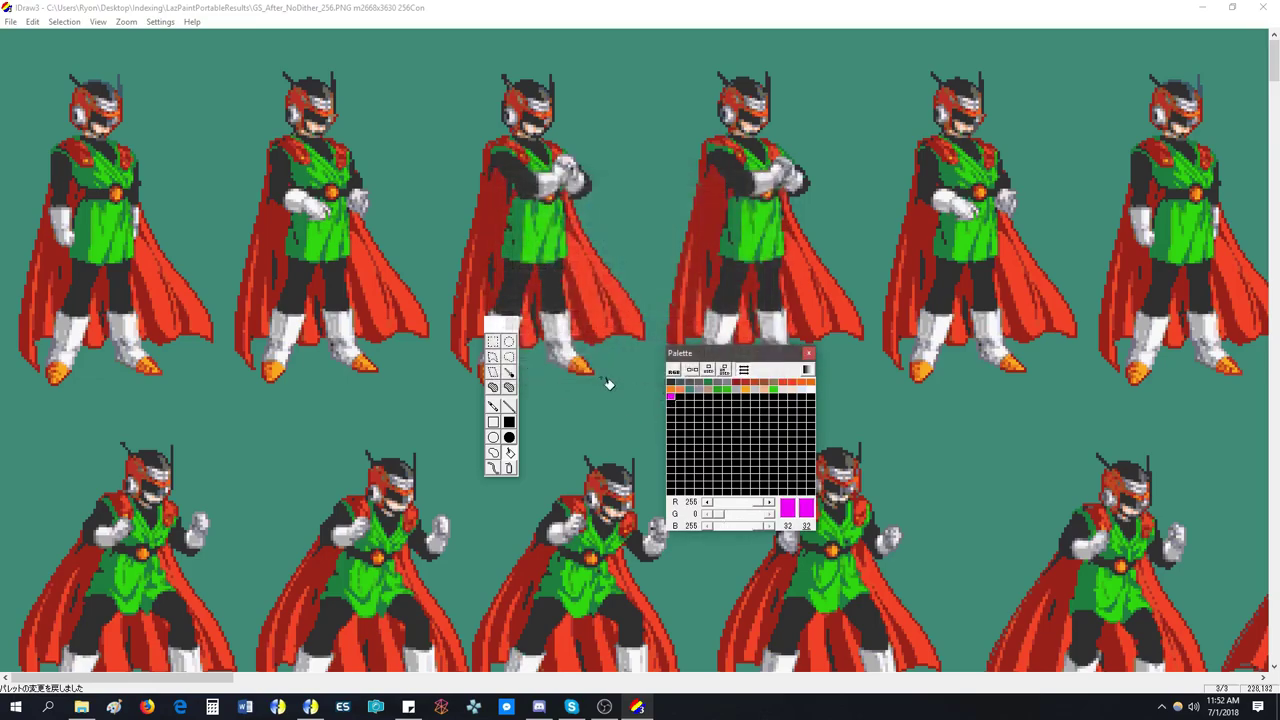
click(509, 372)
click(582, 406)
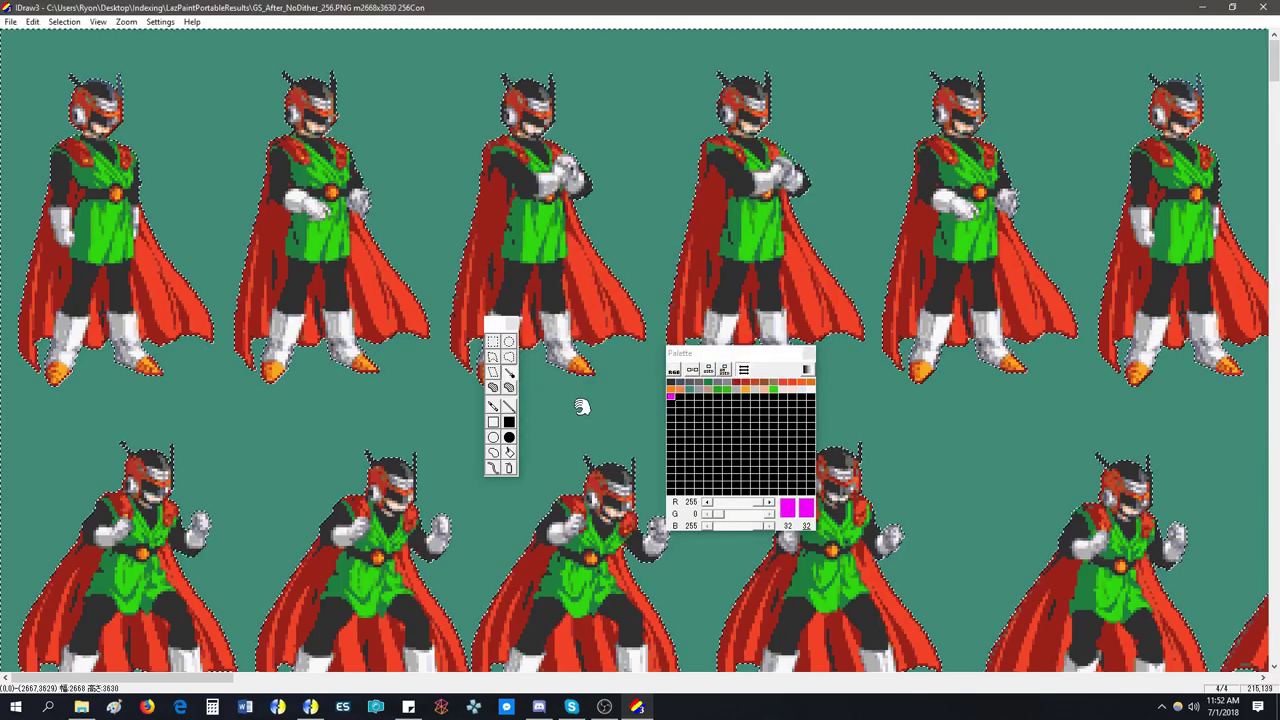
click(672, 399)
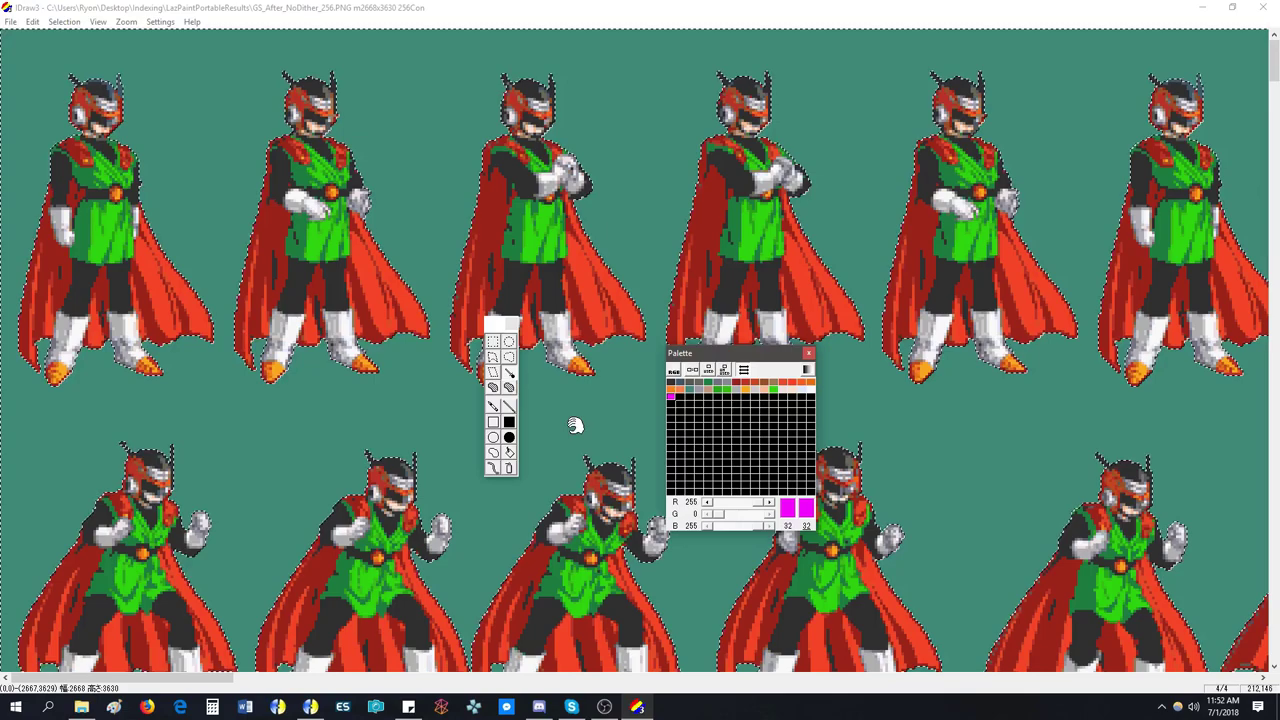
key(Delete)
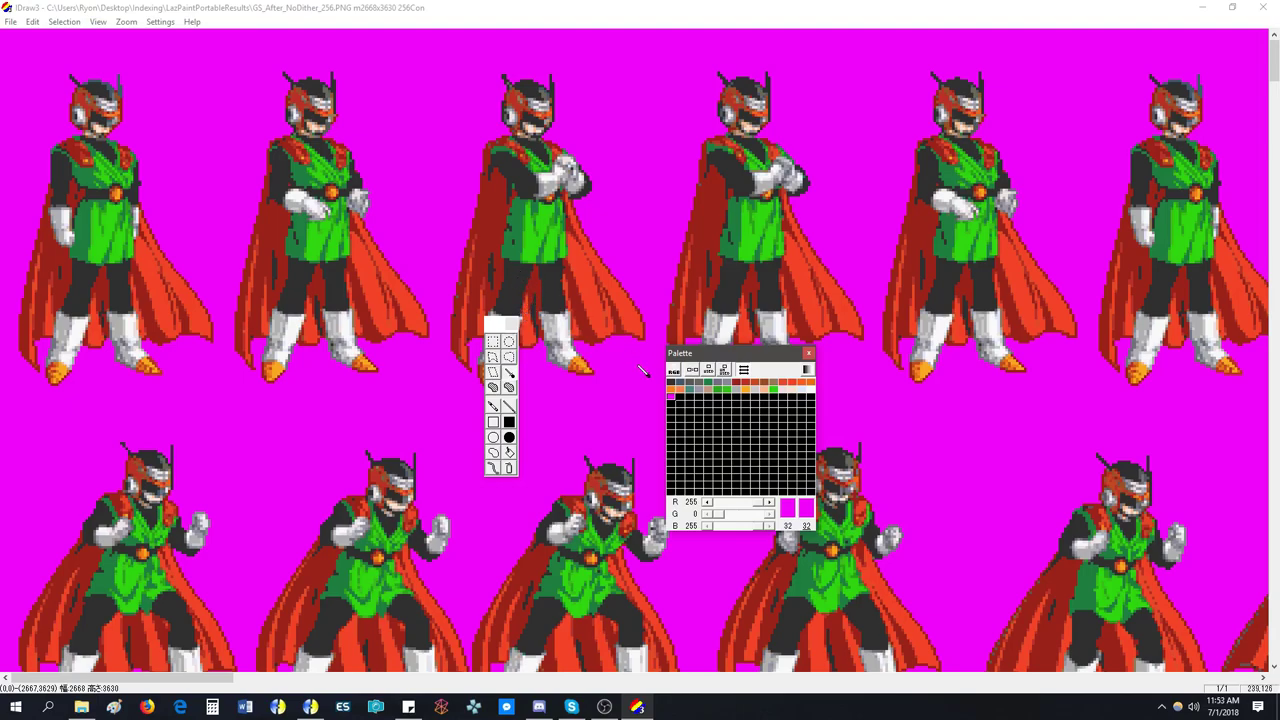
- Set palette entry 18 to dark grey RGB 48/48/48
click(690, 389)
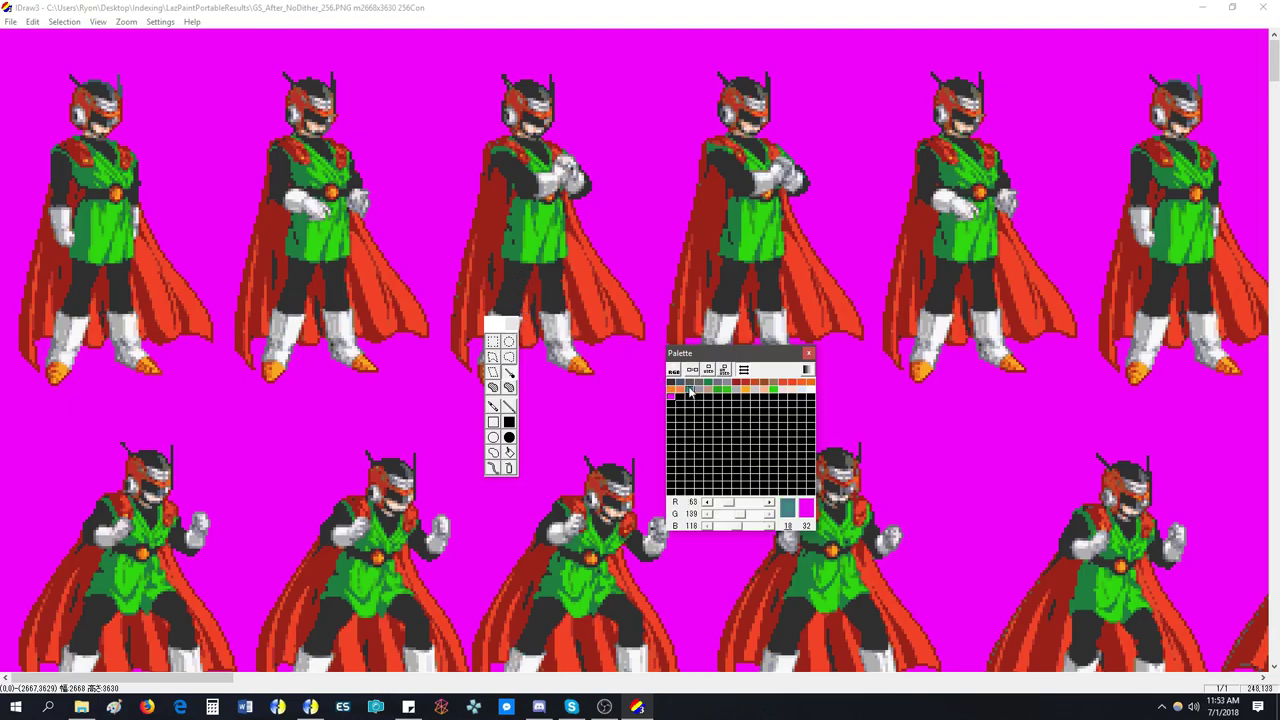
click(494, 405)
click(521, 279)
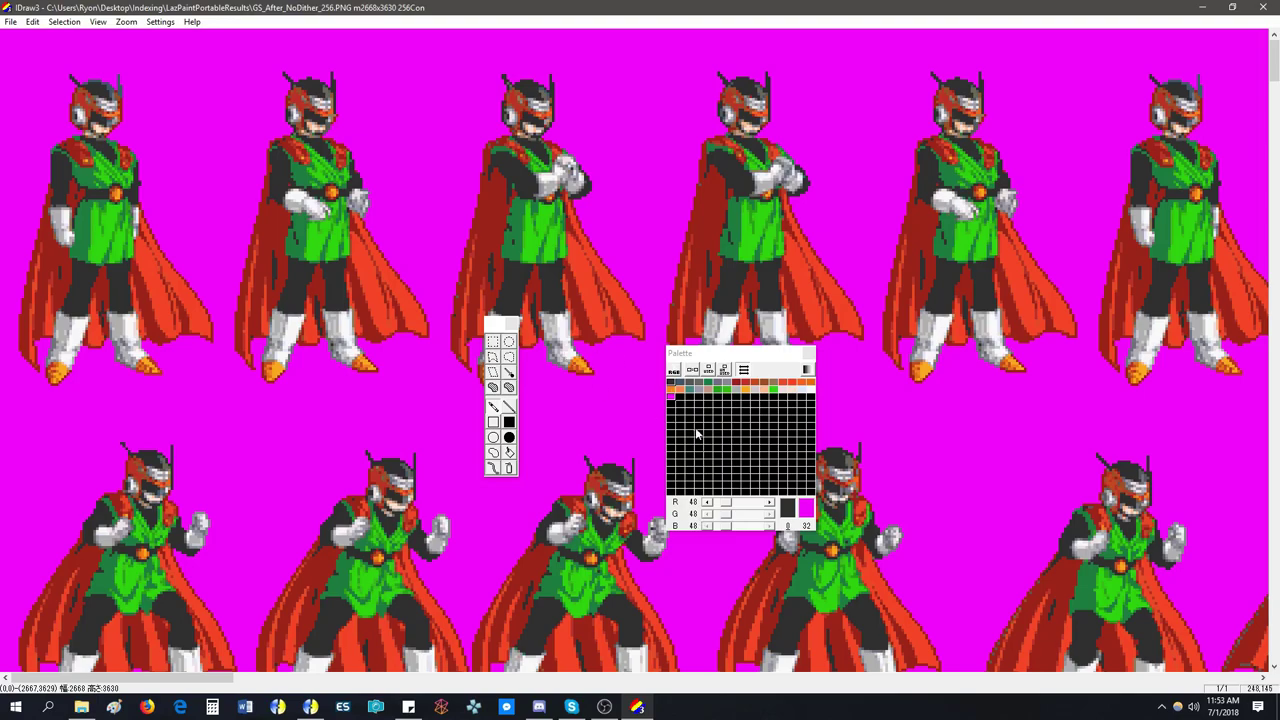
double_click(691, 398)
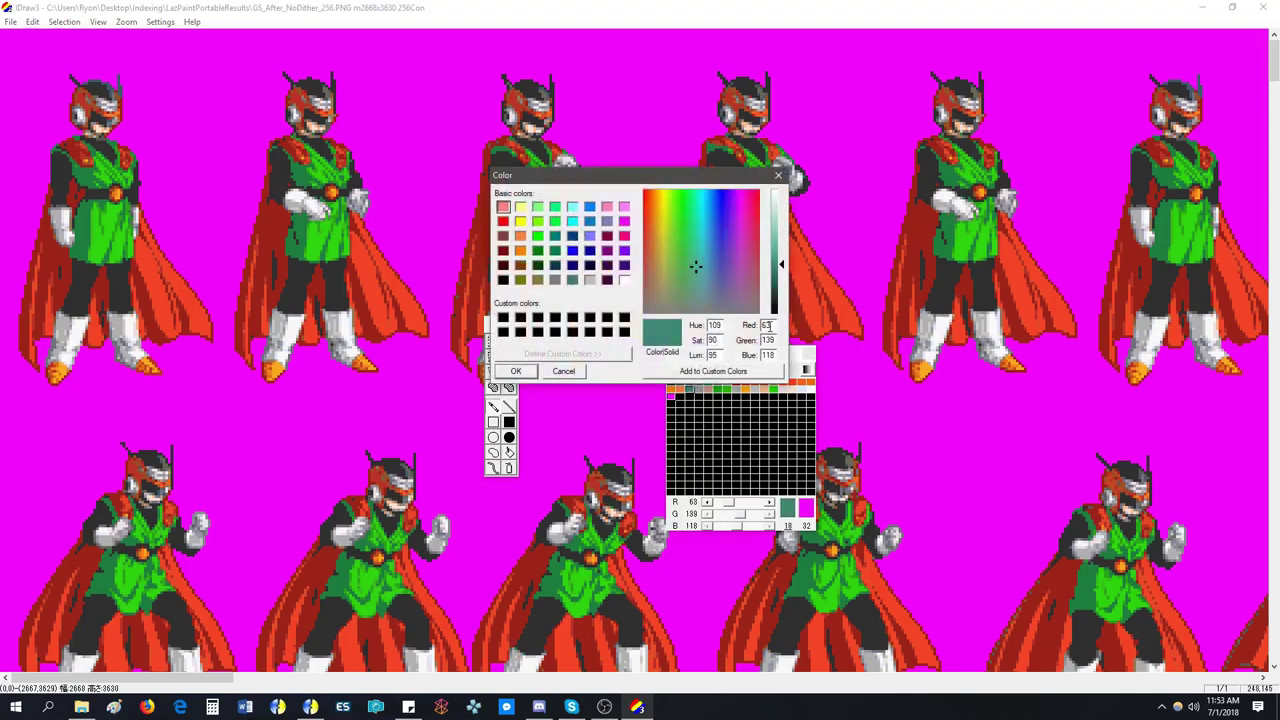
double_click(768, 325)
text(48)
key(Tab)
text(48)
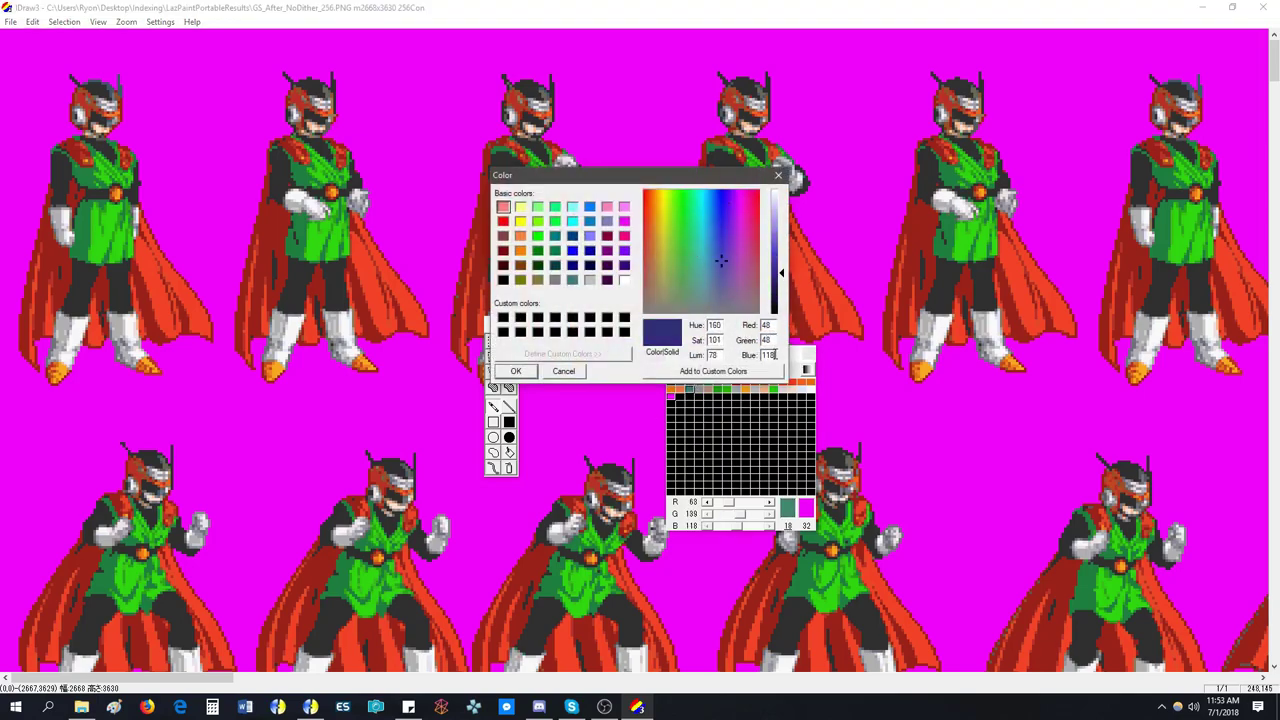
text(48)
click(516, 371)
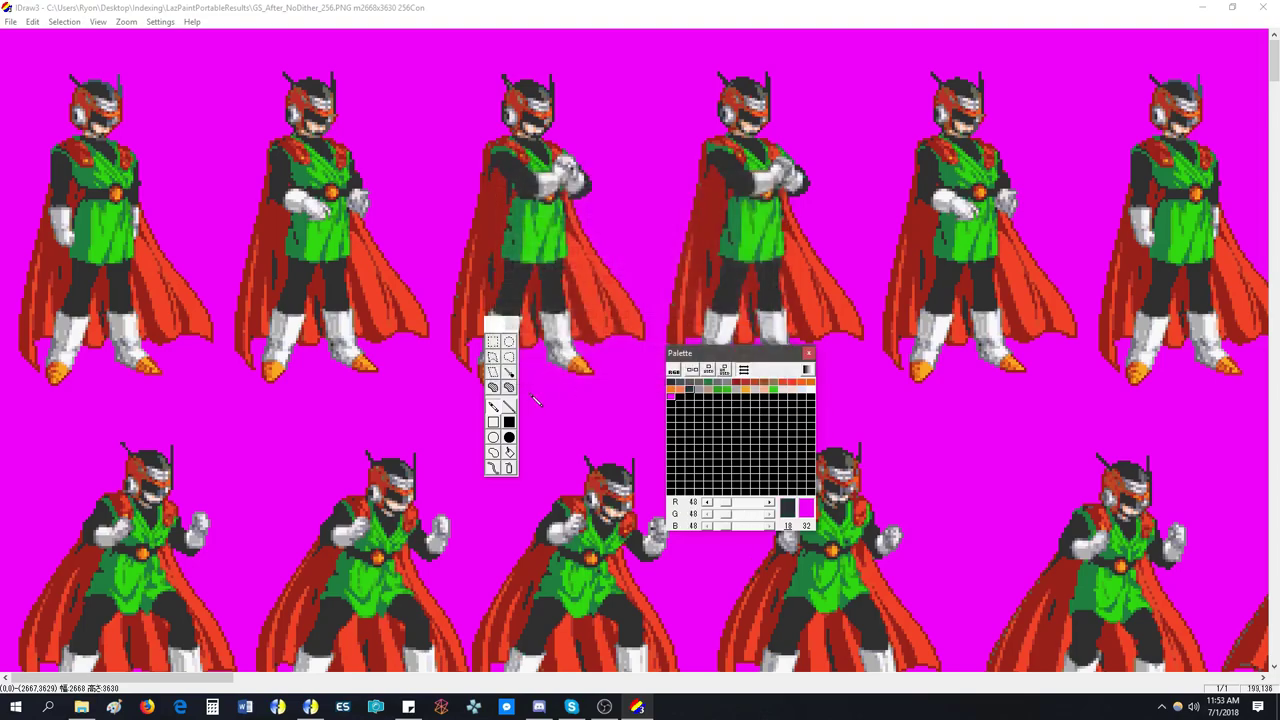
- Try teal 64/128/128 on the black first palette entry, then restore black
click(509, 386)
double_click(671, 391)
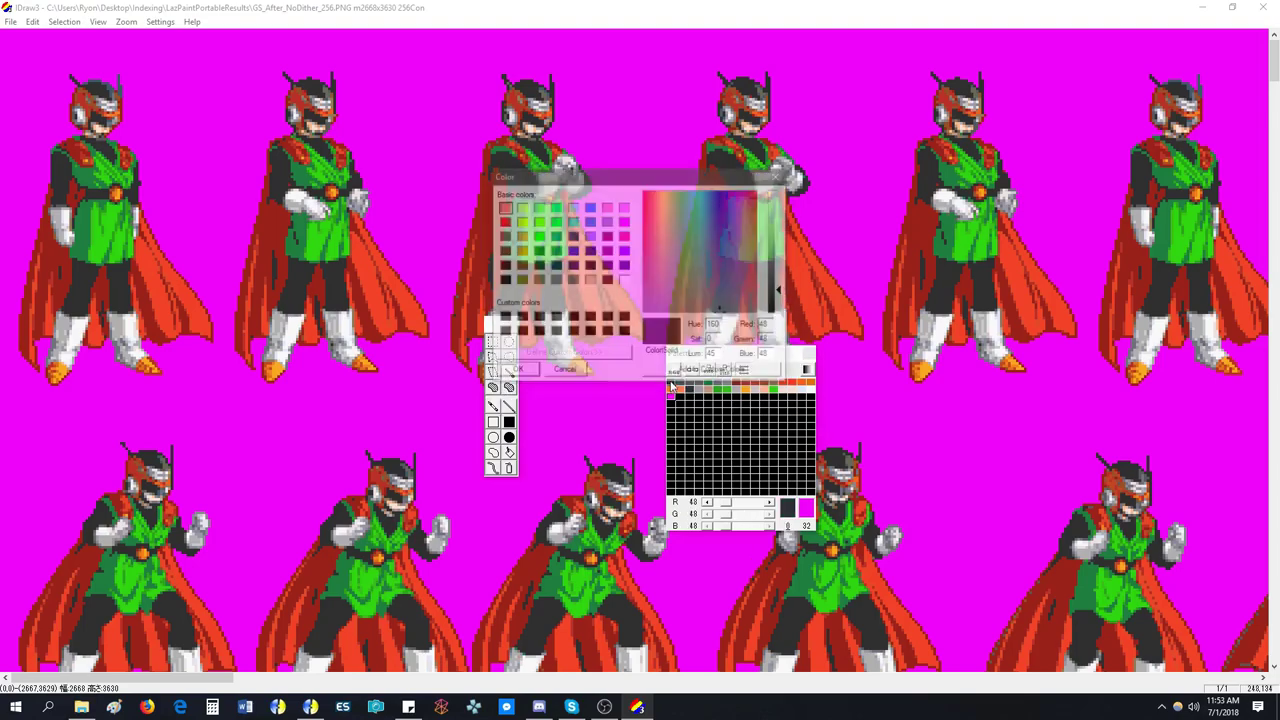
click(571, 280)
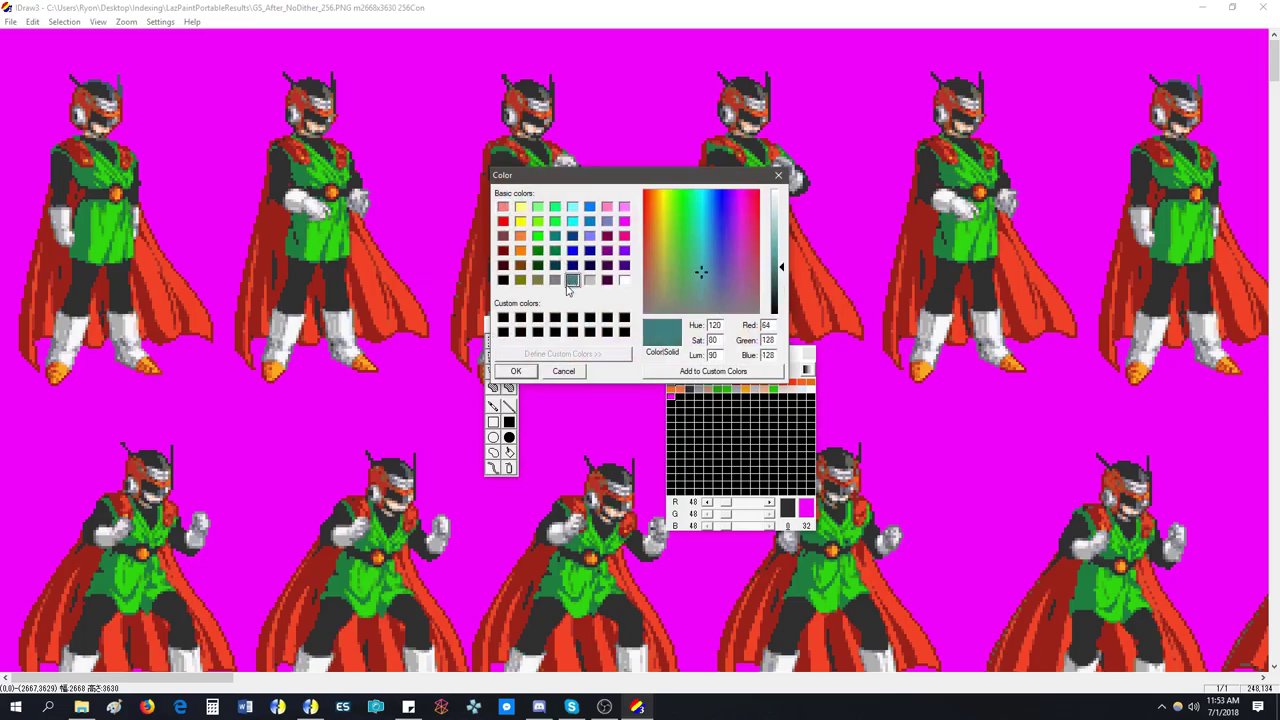
click(515, 370)
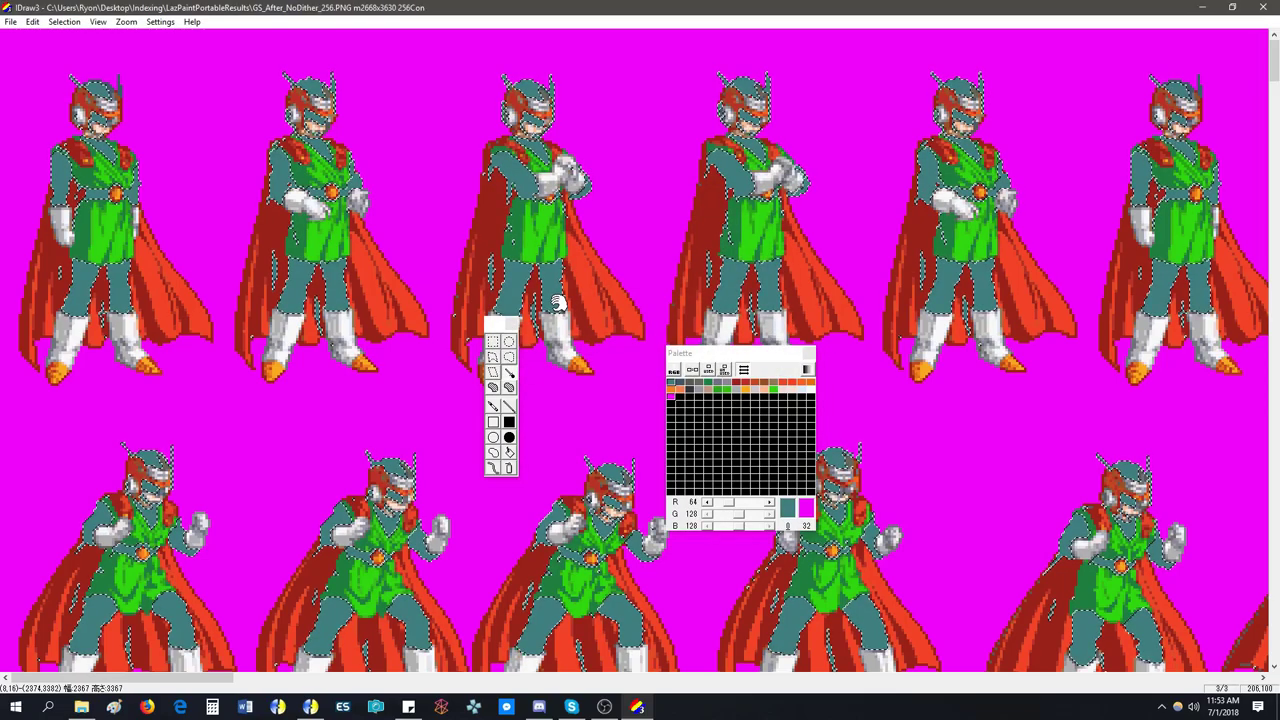
click(689, 389)
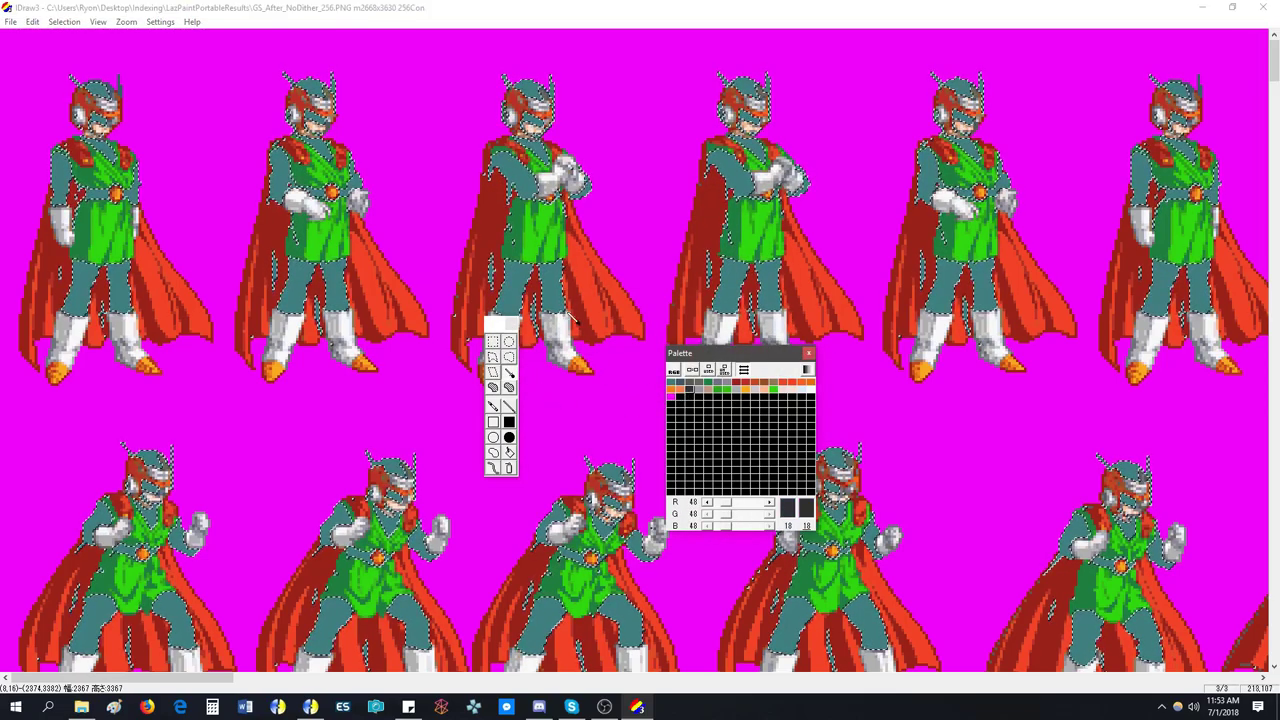
click(573, 318)
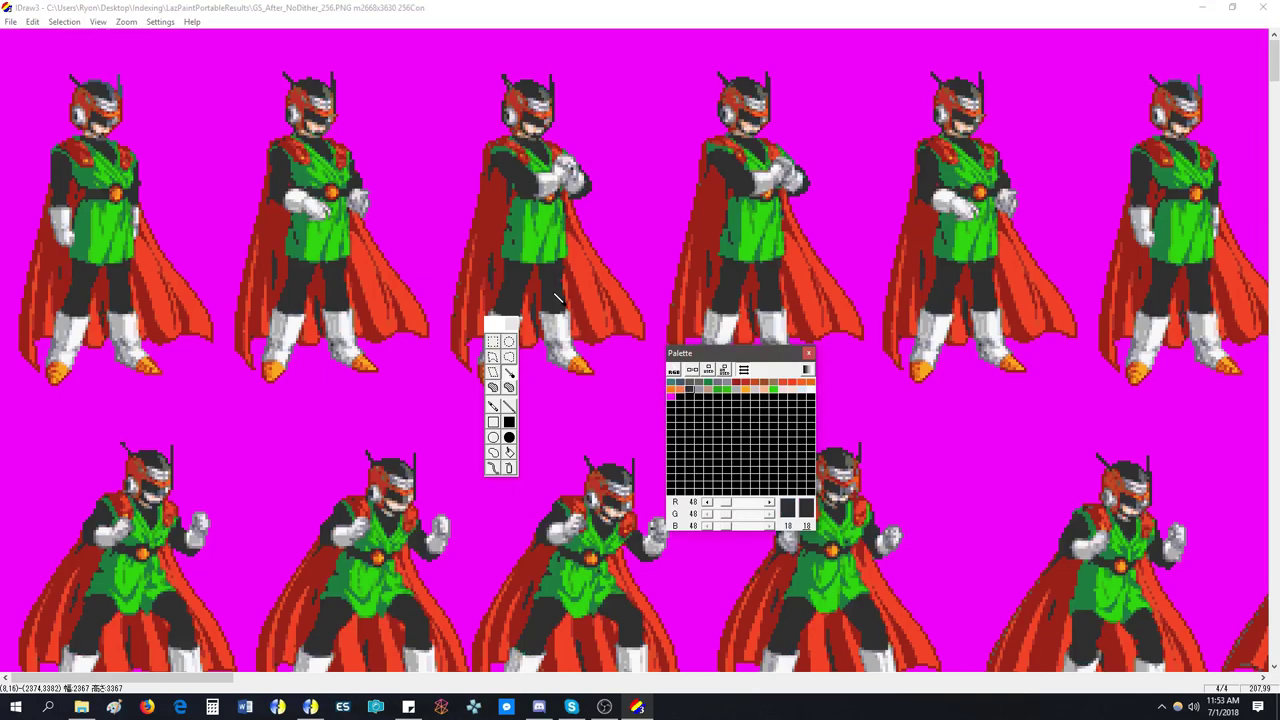
- Try magenta, then black, on the background palette entry, then refill the background with magenta
double_click(671, 387)
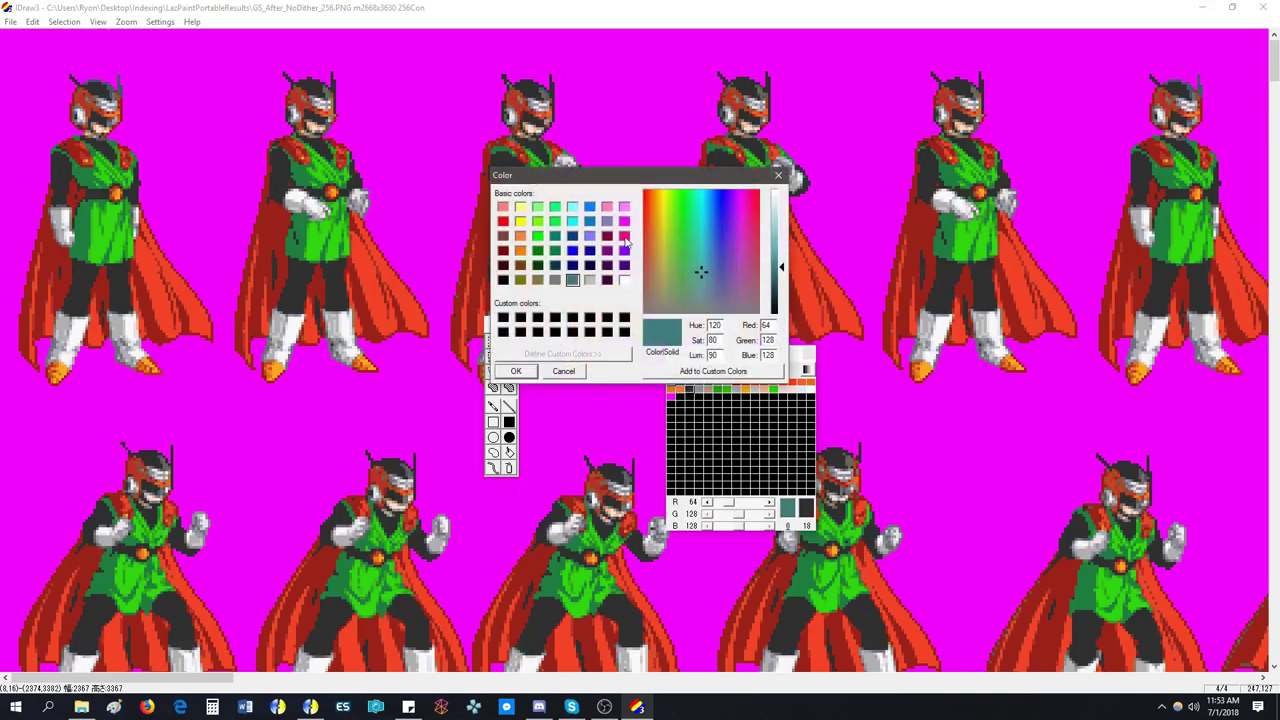
click(624, 220)
click(515, 371)
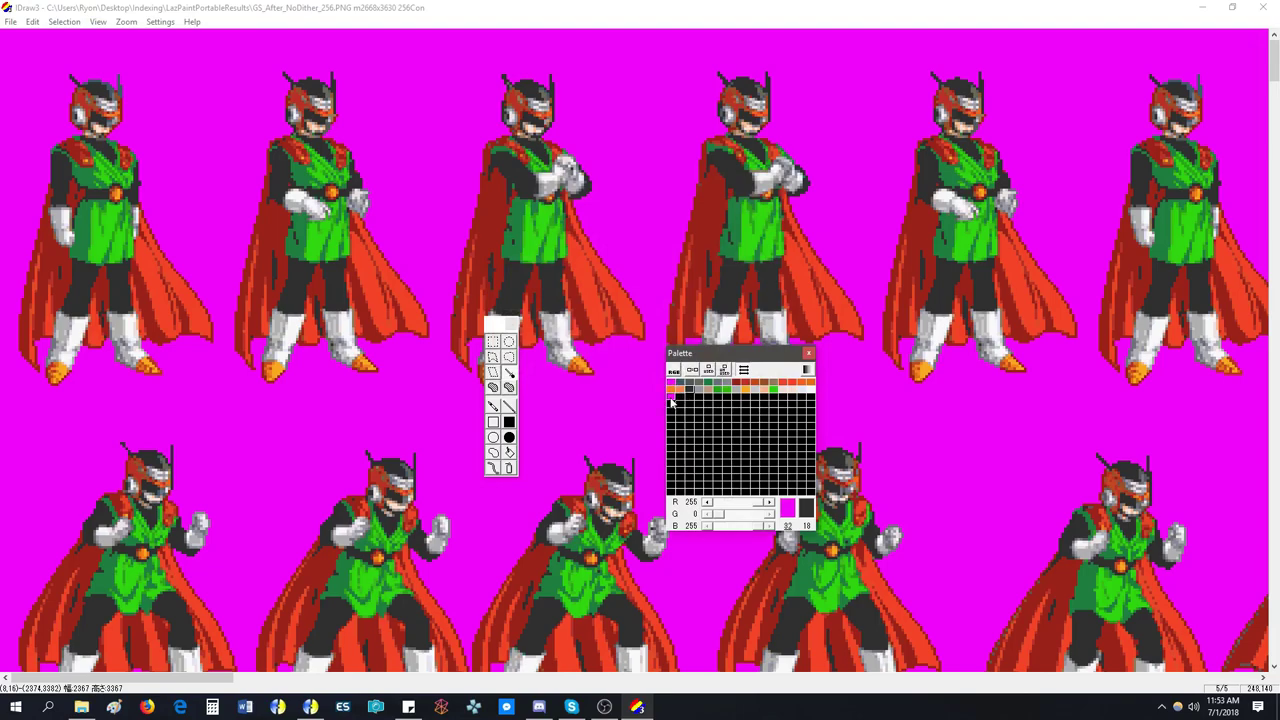
double_click(671, 396)
click(503, 279)
click(515, 371)
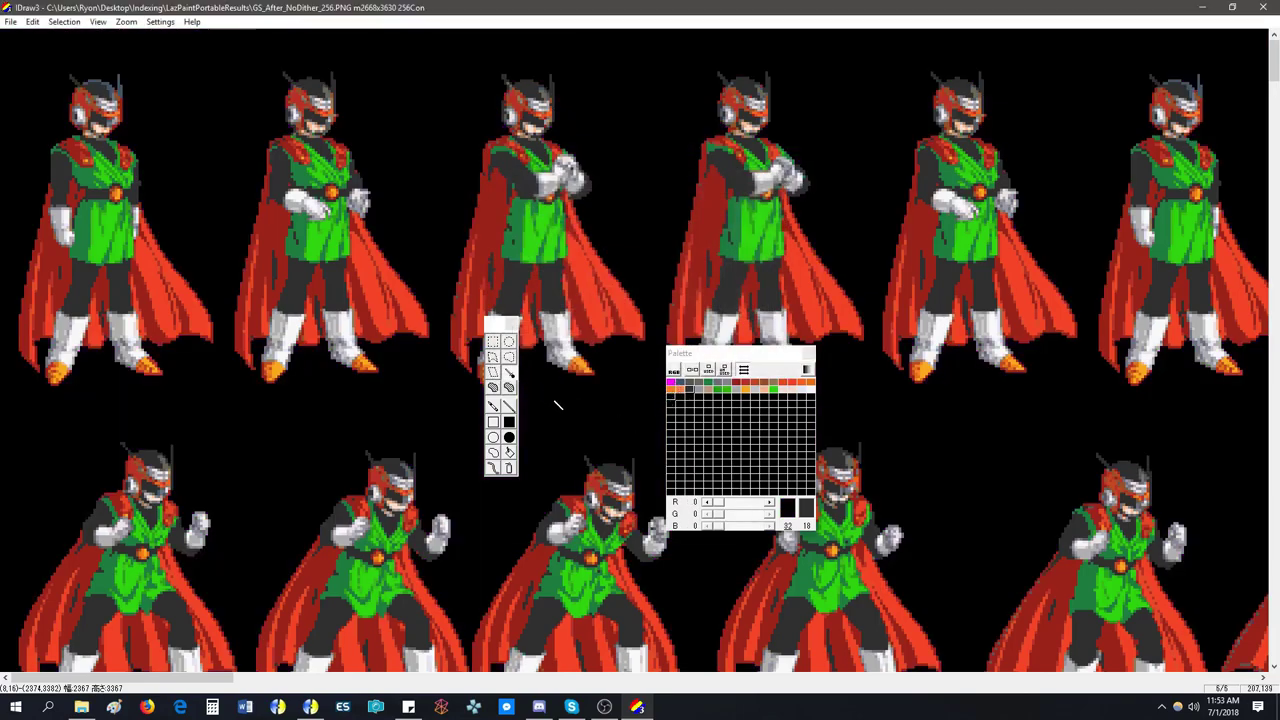
click(566, 405)
click(671, 383)
key(Delete)
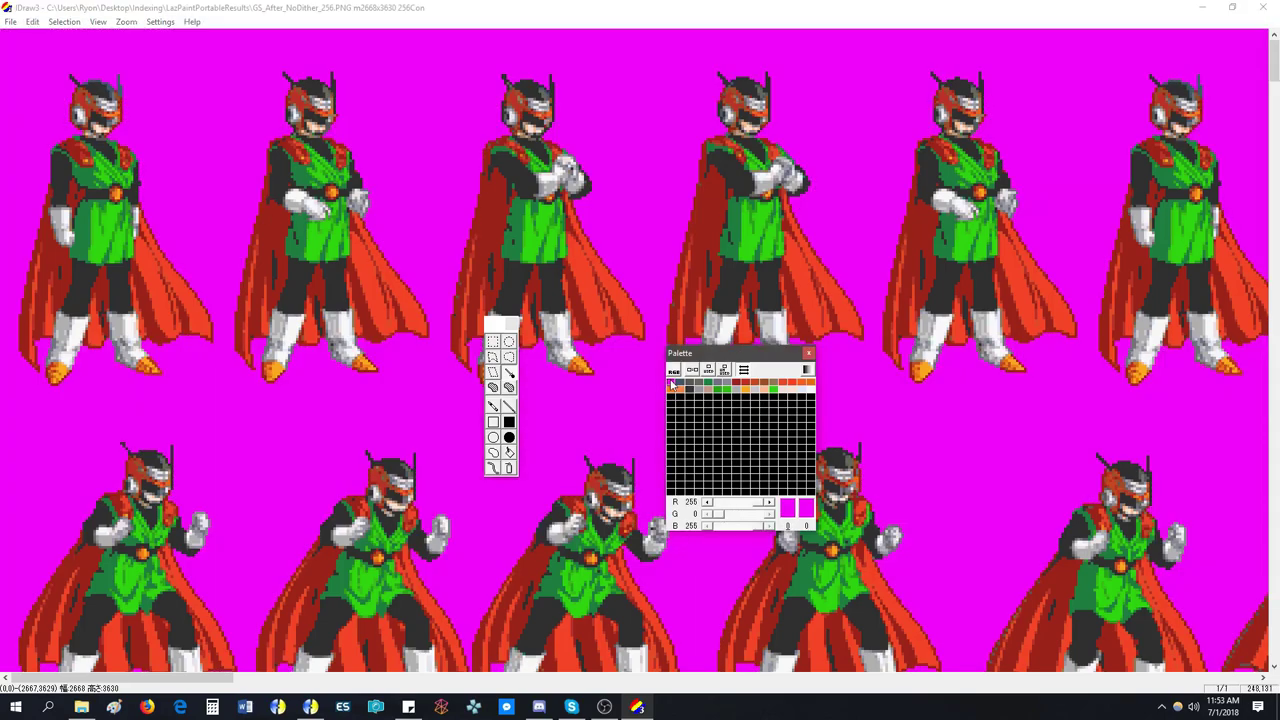
- Set the background palette entry to teal 64/128/128
double_click(671, 383)
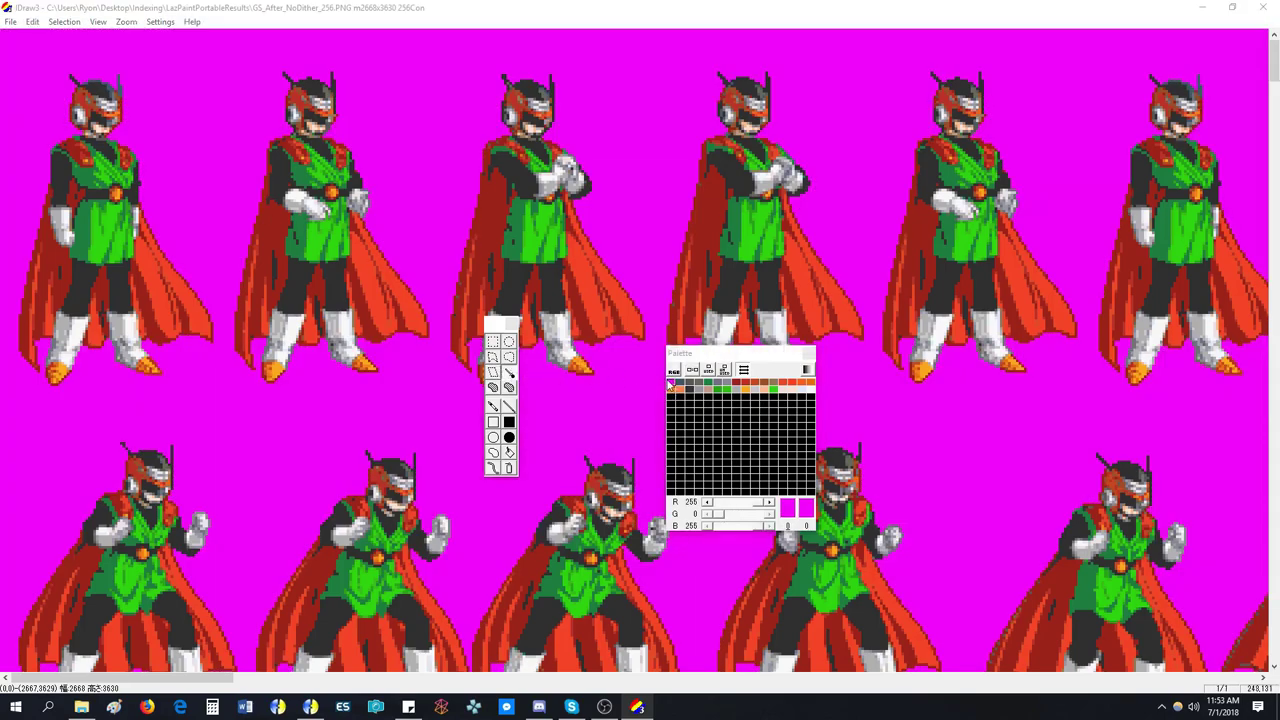
click(573, 281)
click(516, 371)
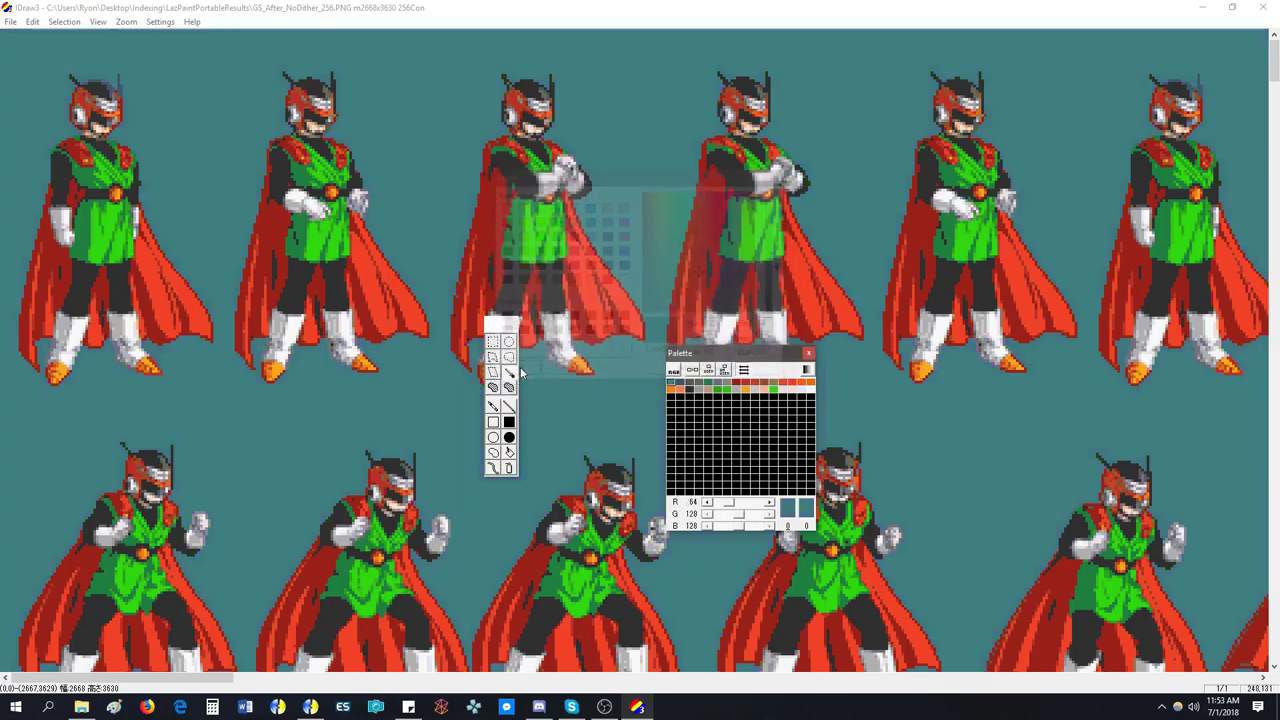
click(126, 21)
click(137, 37)
click(126, 21)
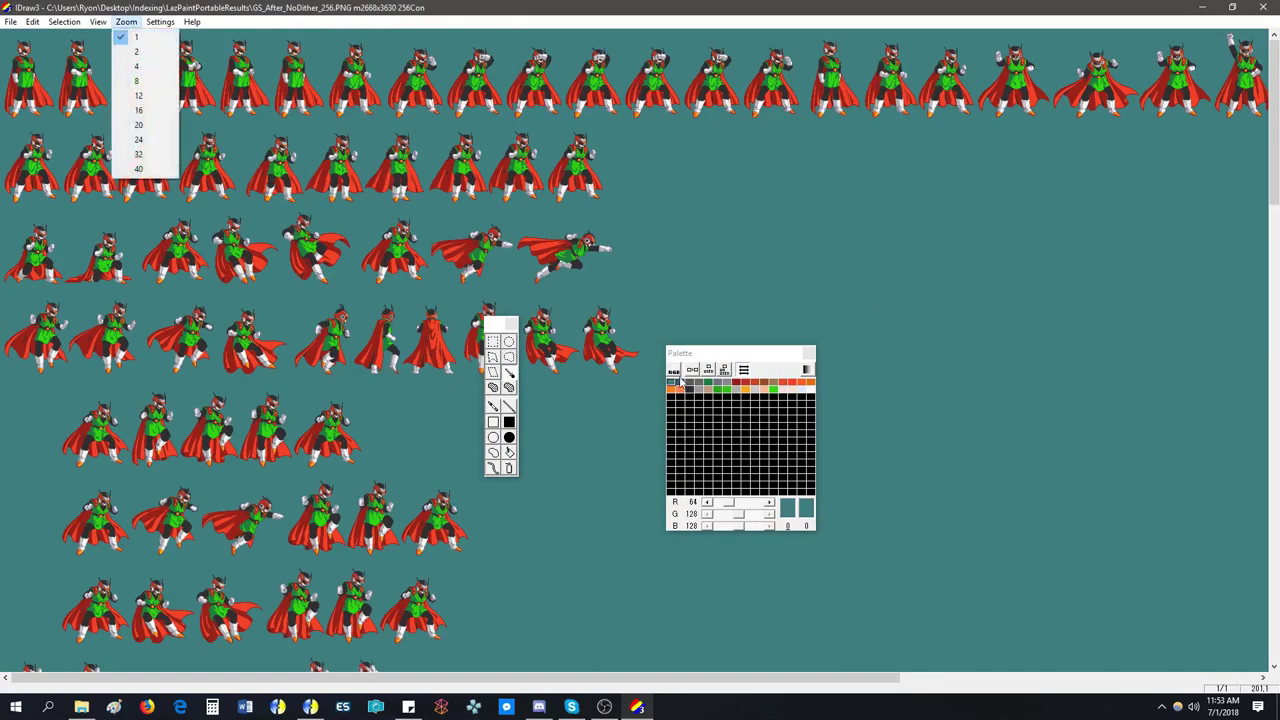
double_click(672, 384)
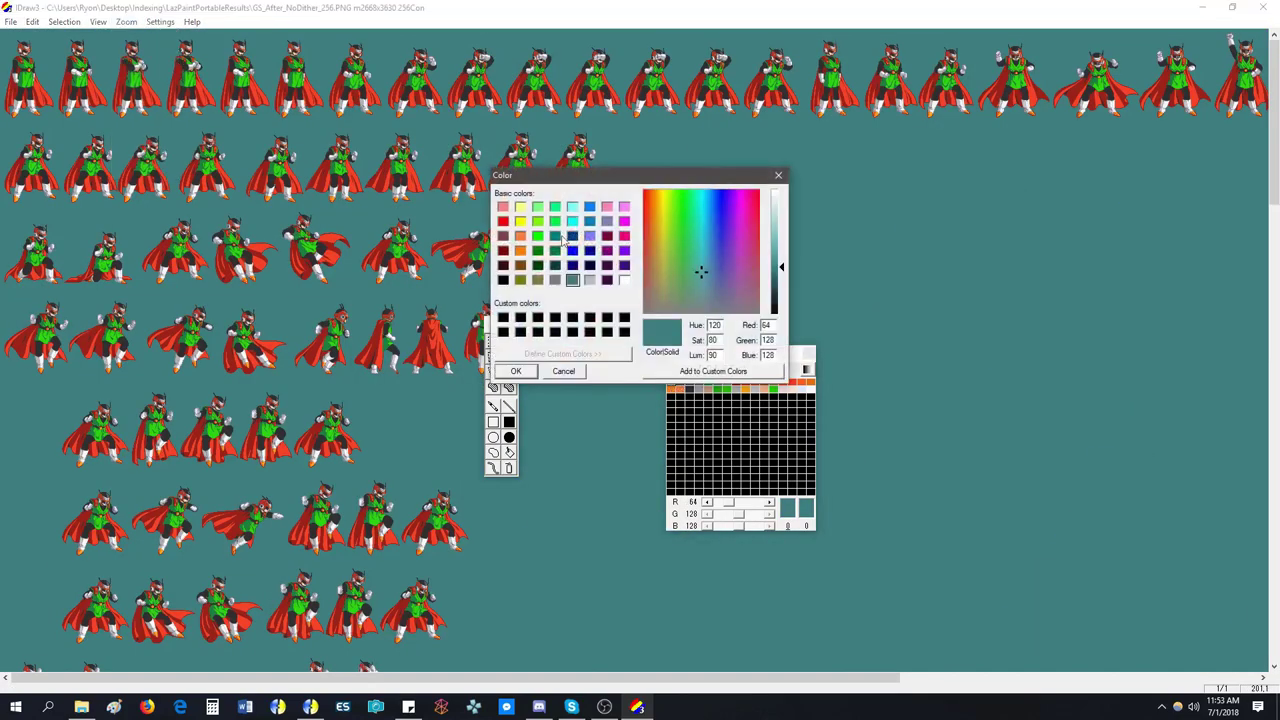
click(520, 222)
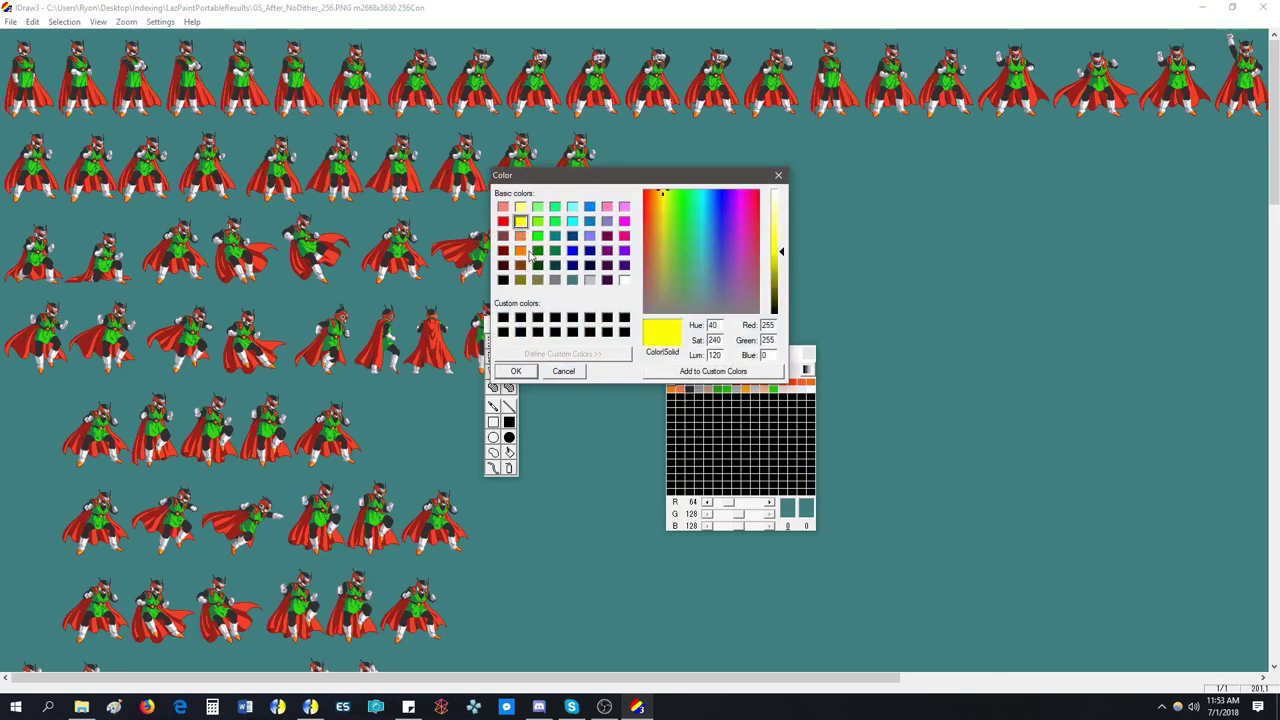
click(573, 281)
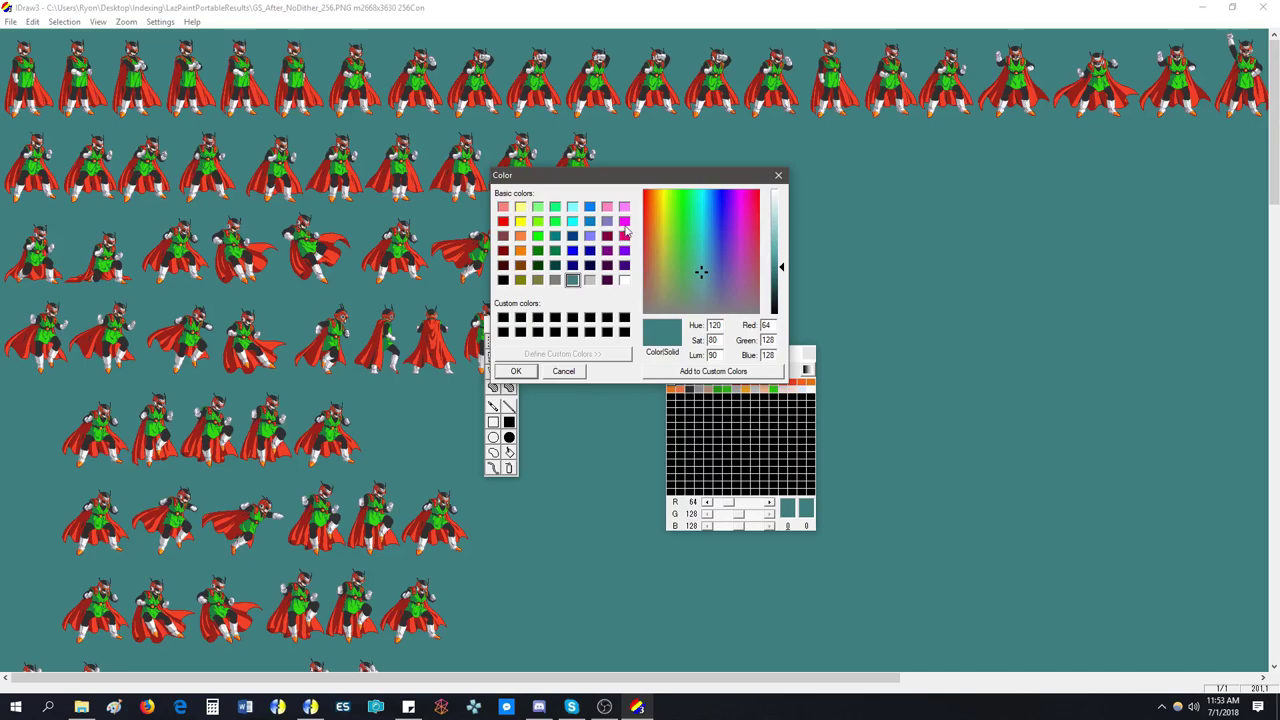
click(624, 222)
click(537, 236)
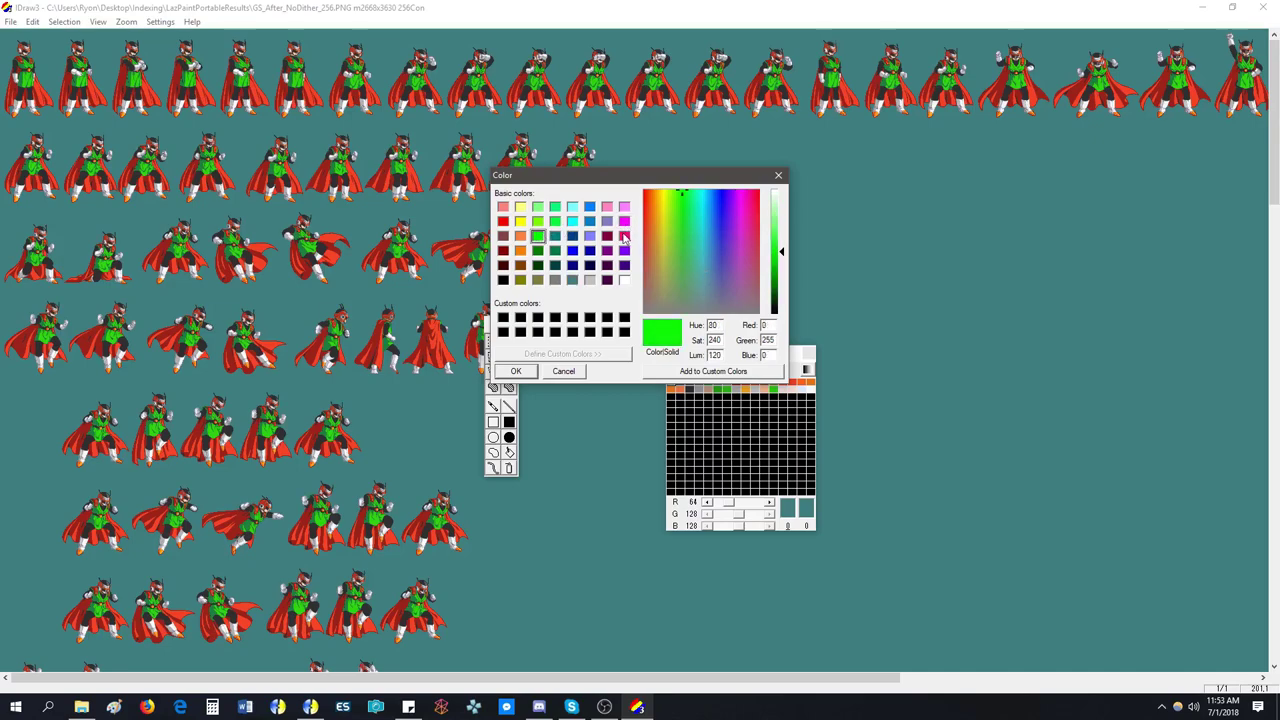
click(624, 236)
click(572, 280)
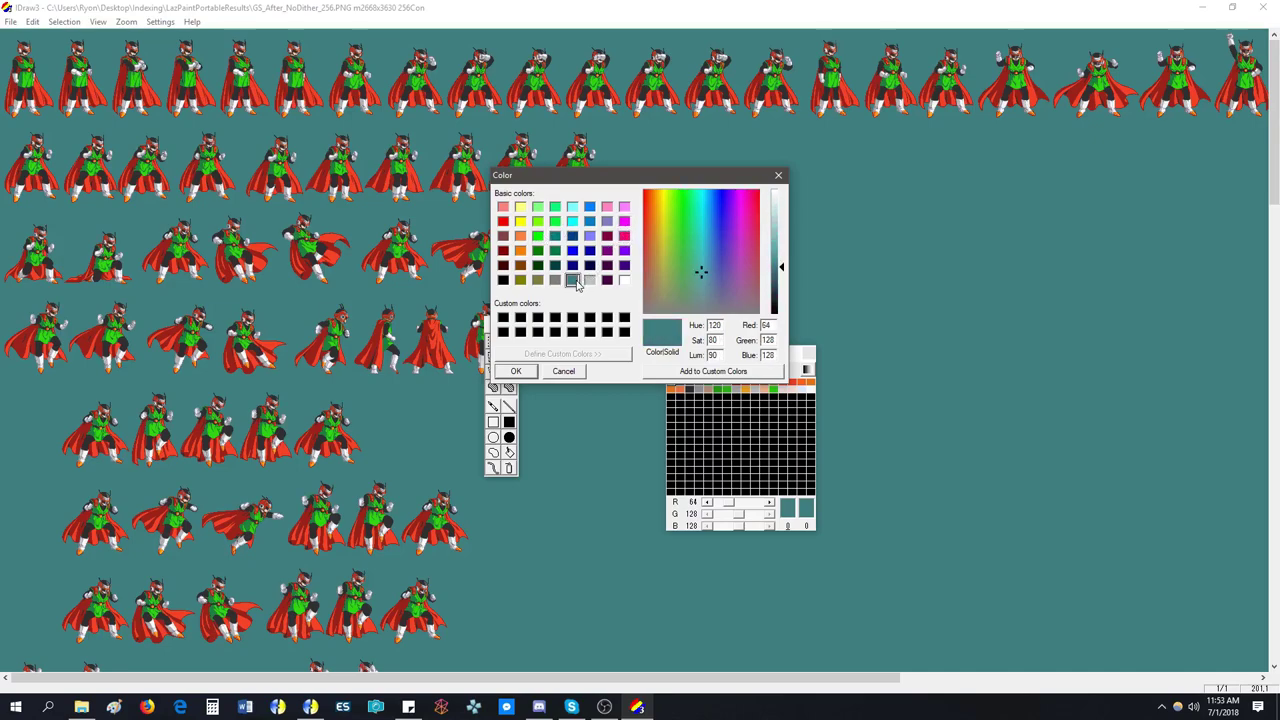
click(516, 371)
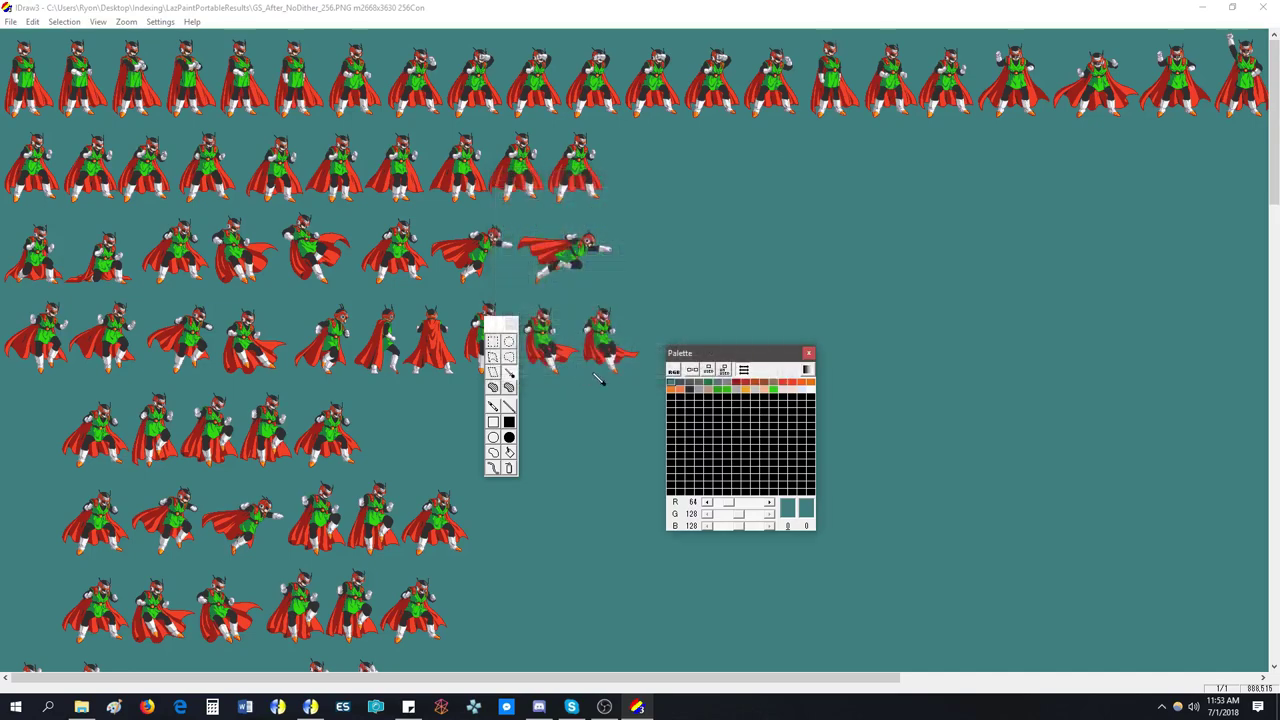
double_click(678, 387)
click(624, 222)
click(536, 370)
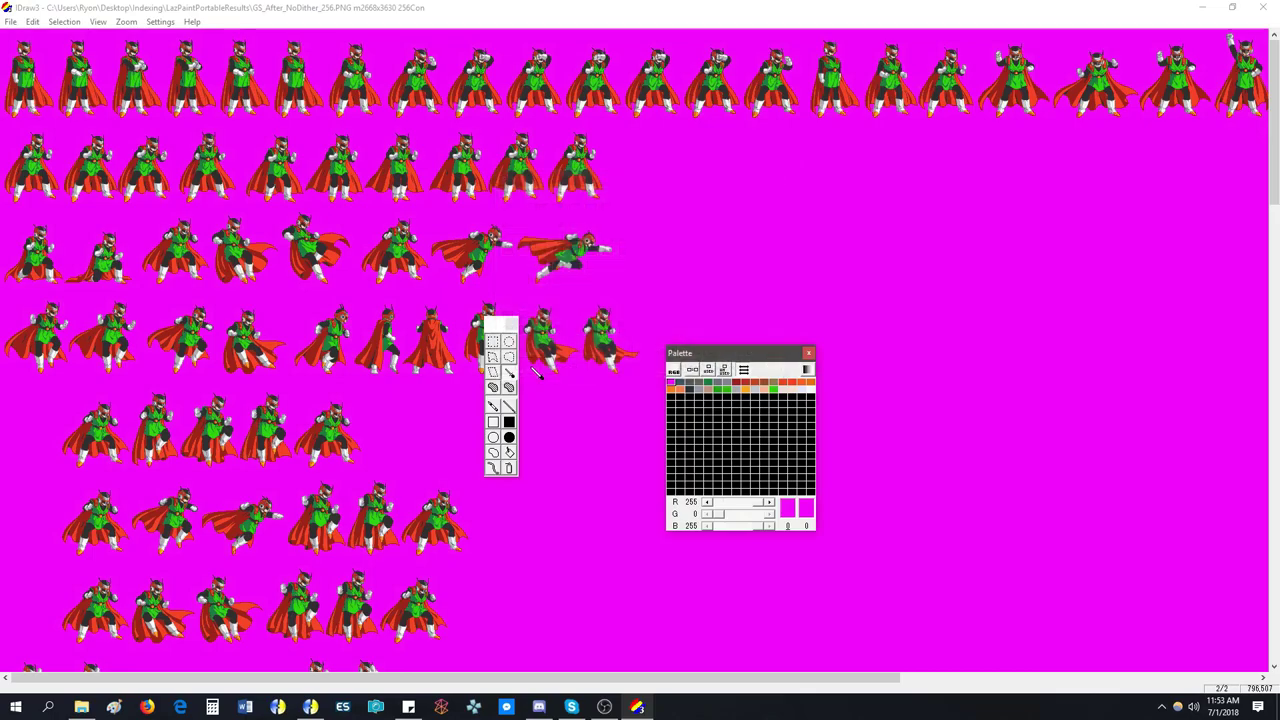
mouse_move(1274, 92)
mouse_down()
mouse_move(1276, 258)
mouse_move(1275, 88)
mouse_up()
double_click(670, 388)
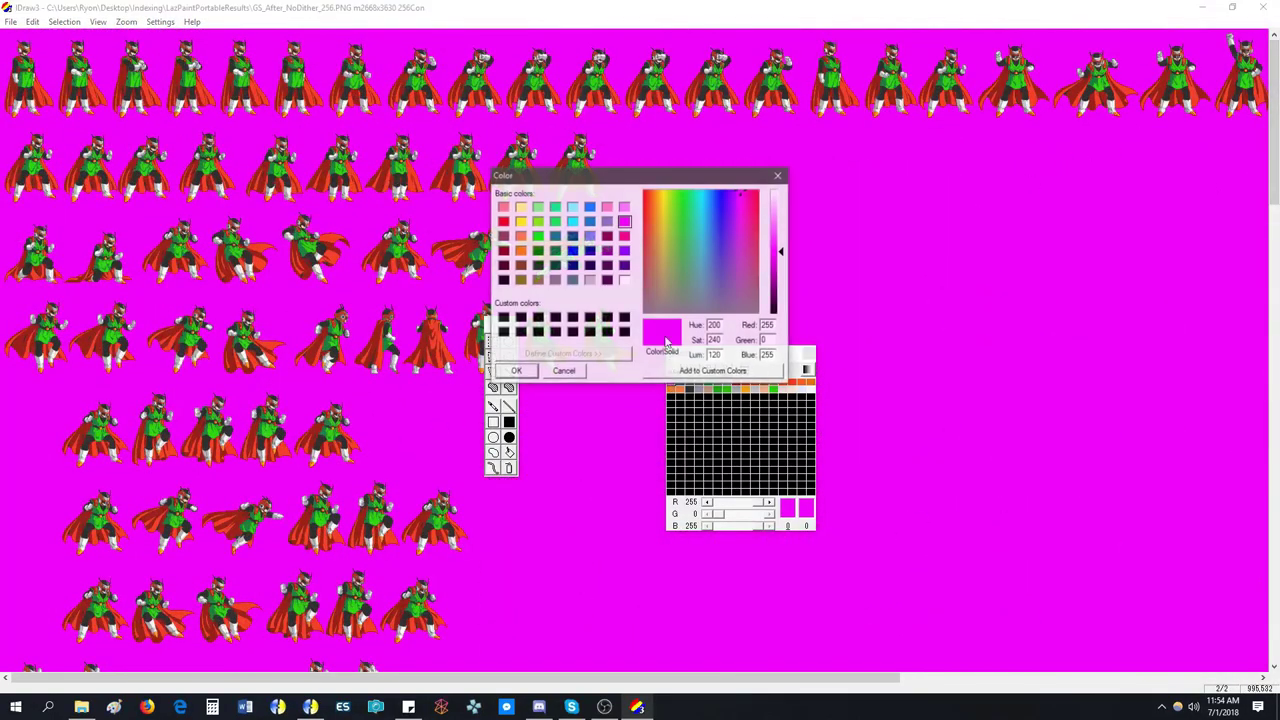
click(572, 280)
click(516, 371)
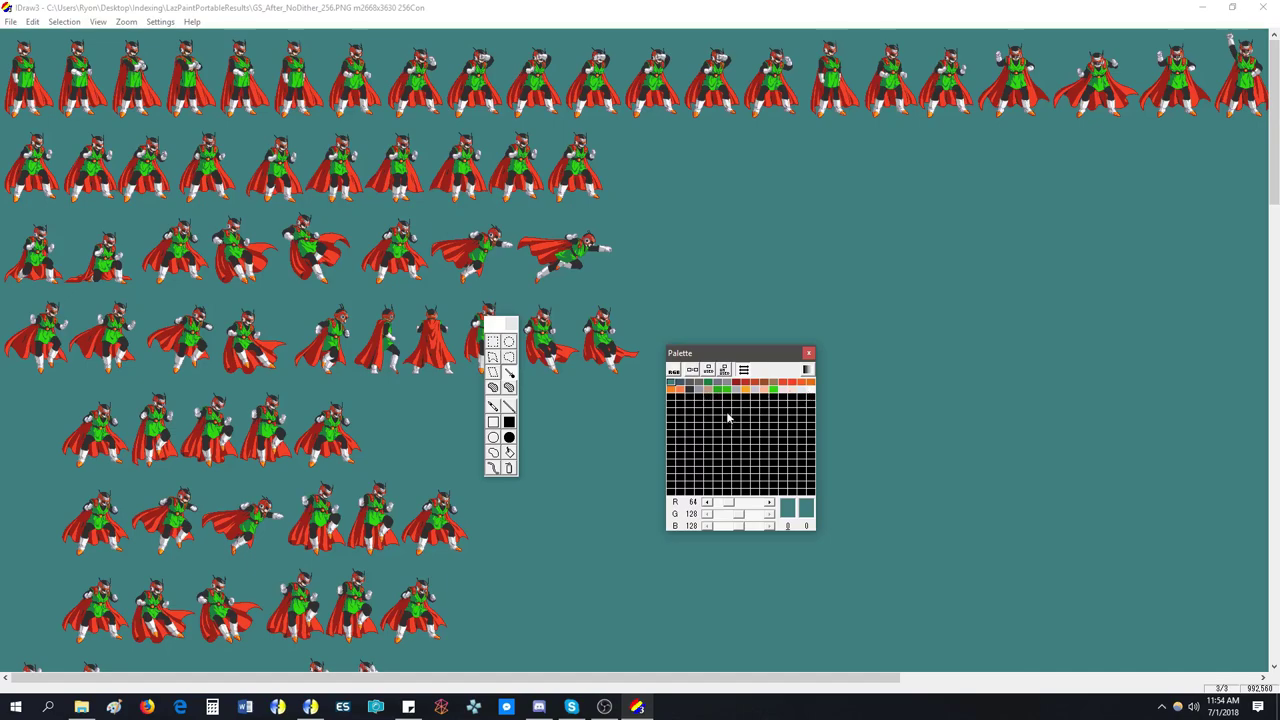
- Close the current sprite sheet and exit IDraw3
click(10, 22)
click(30, 63)
key(alt+F4)
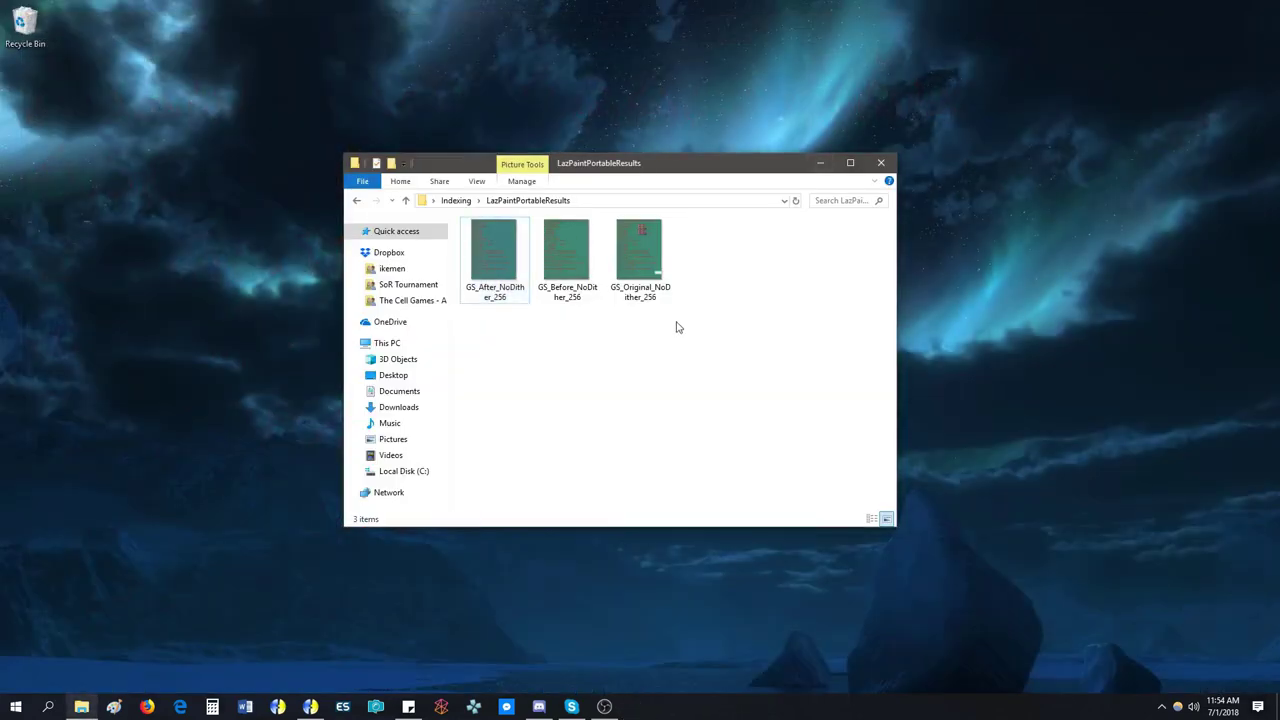
- Open GS_Original_256 from the PaintShopResults folder in IDraw3
click(358, 200)
double_click(514, 270)
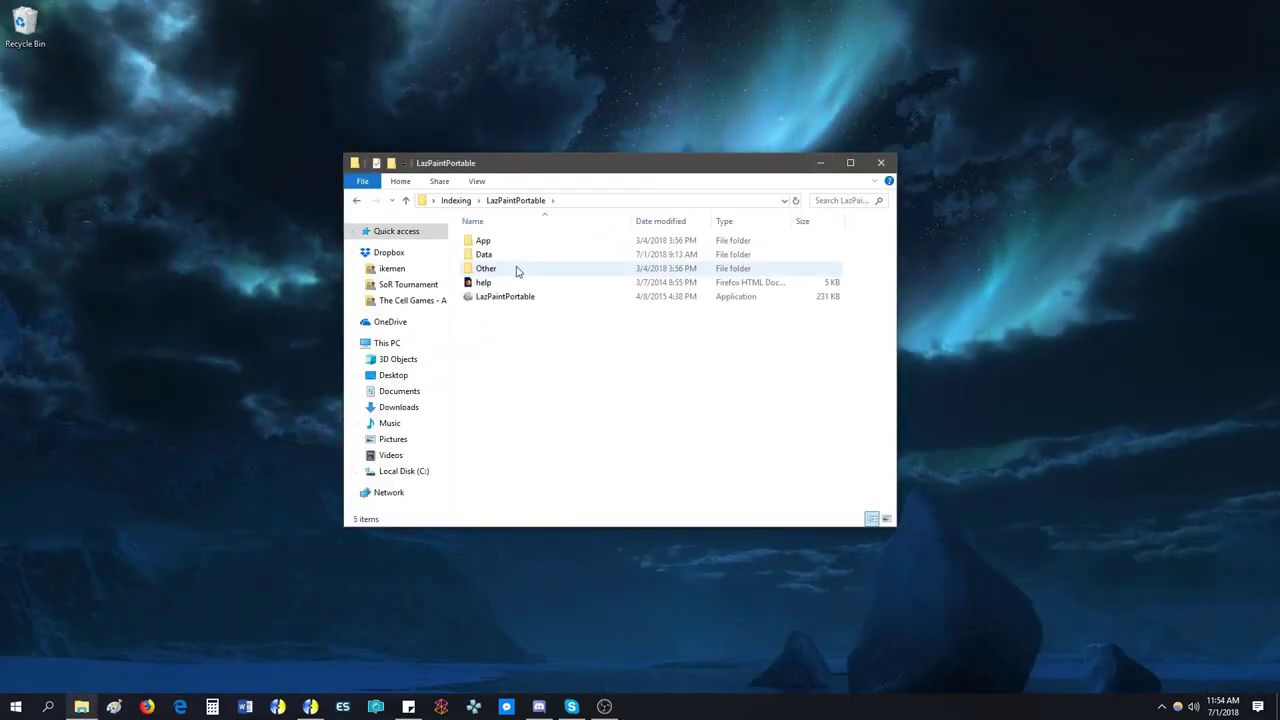
click(358, 200)
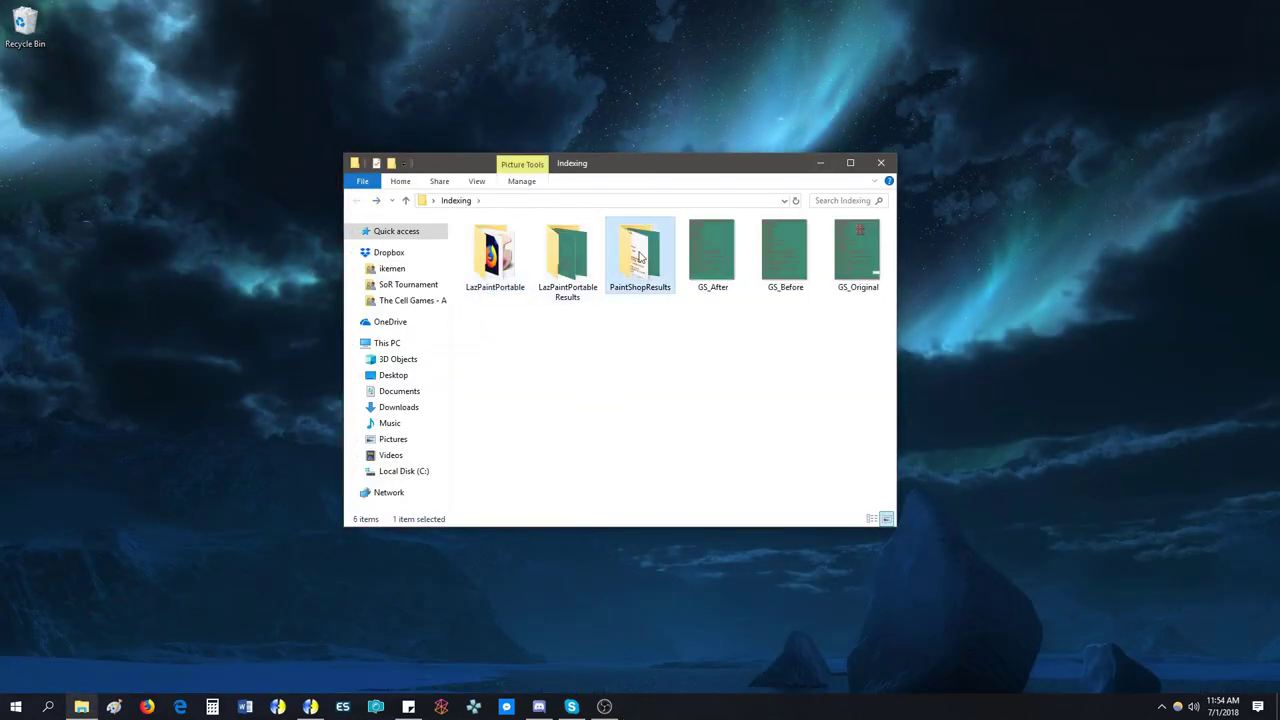
double_click(642, 252)
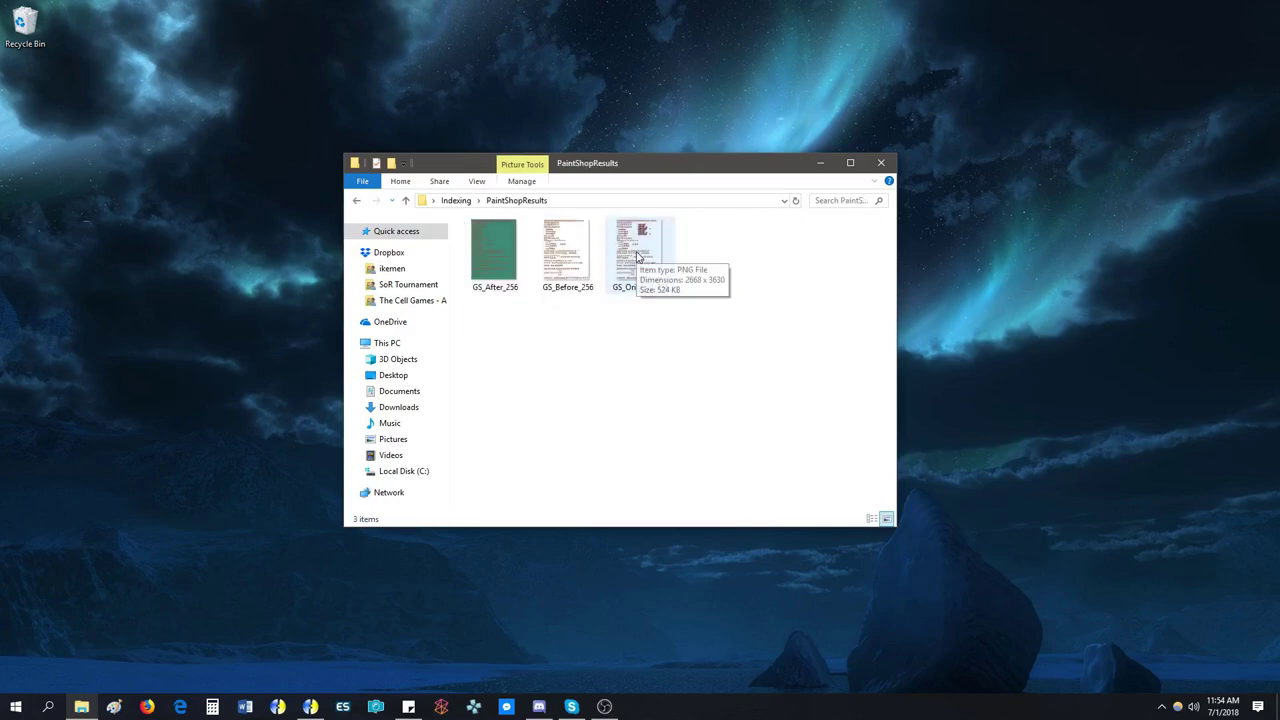
double_click(638, 252)
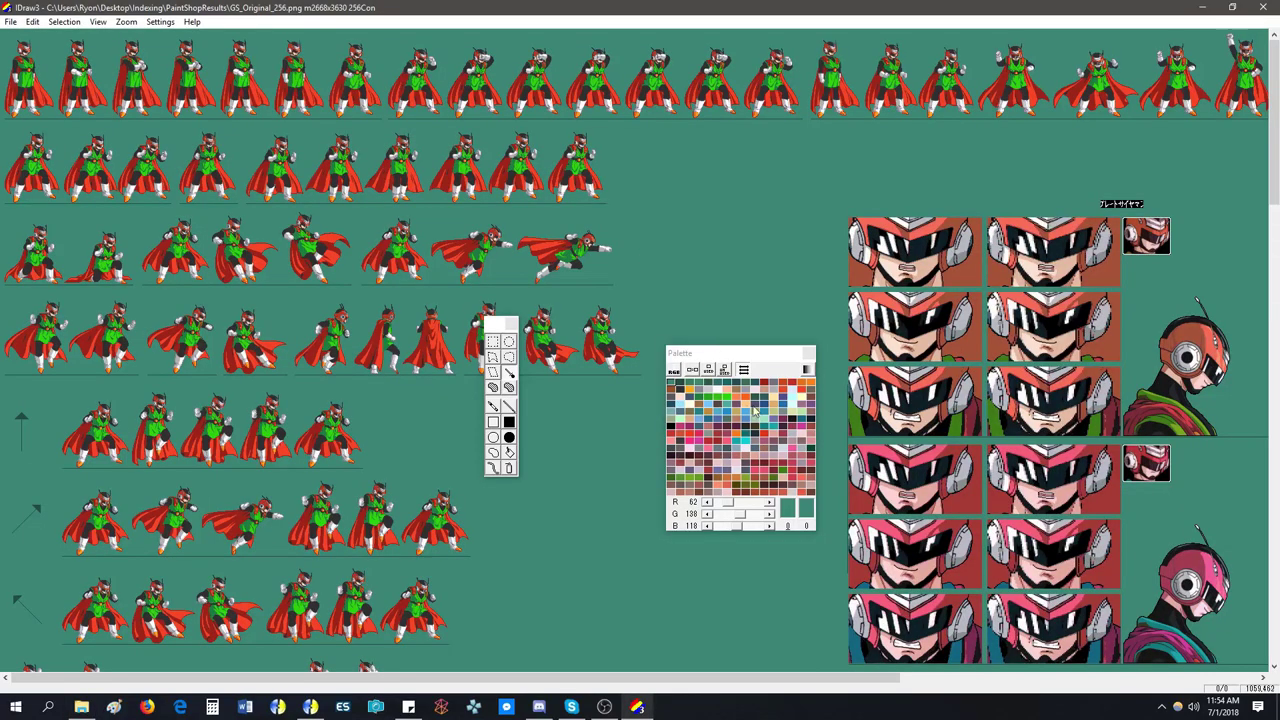
- Open GS_Before_256 in IDraw3 and show only the palette colours it uses
drag(742, 360, 705, 273)
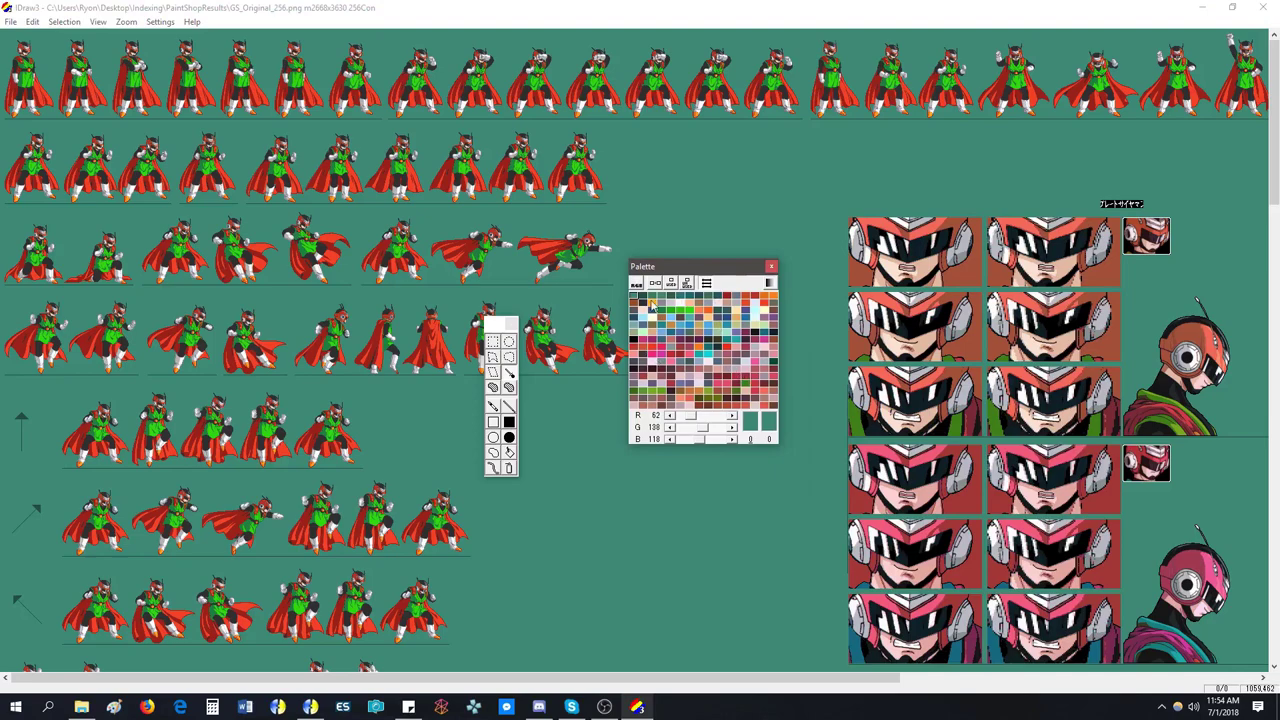
click(1262, 7)
click(590, 245)
double_click(590, 245)
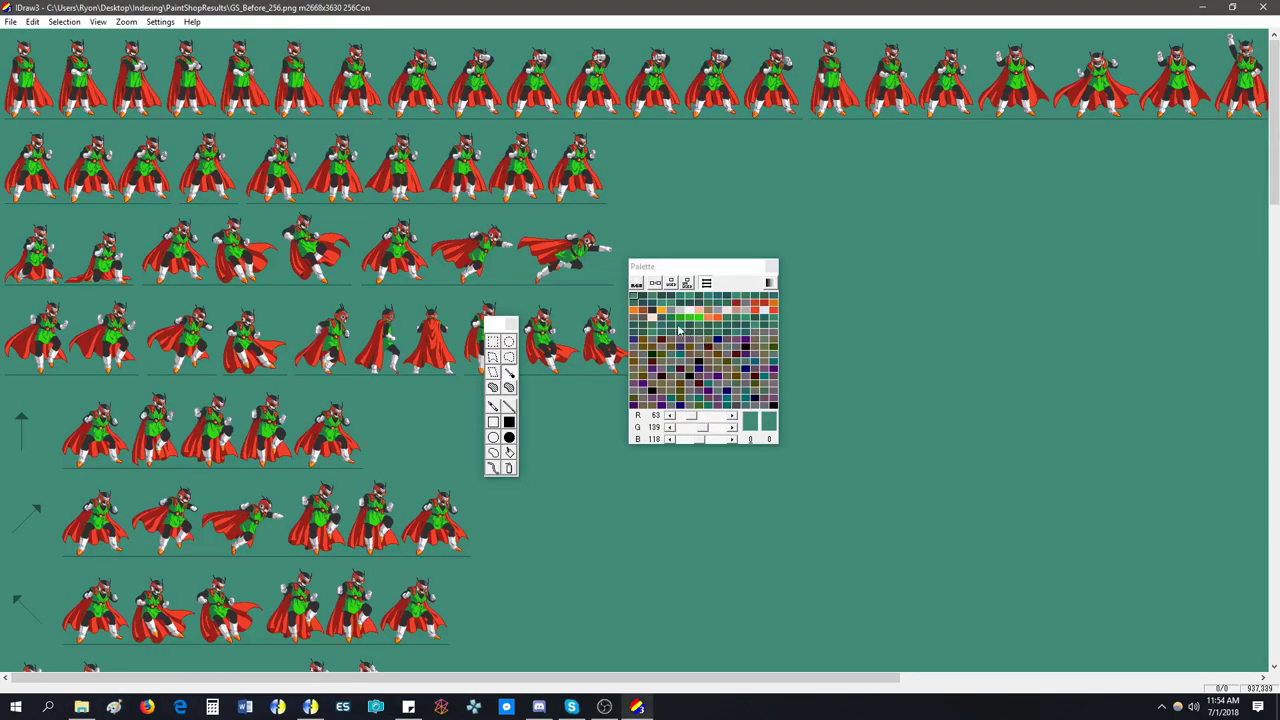
click(675, 286)
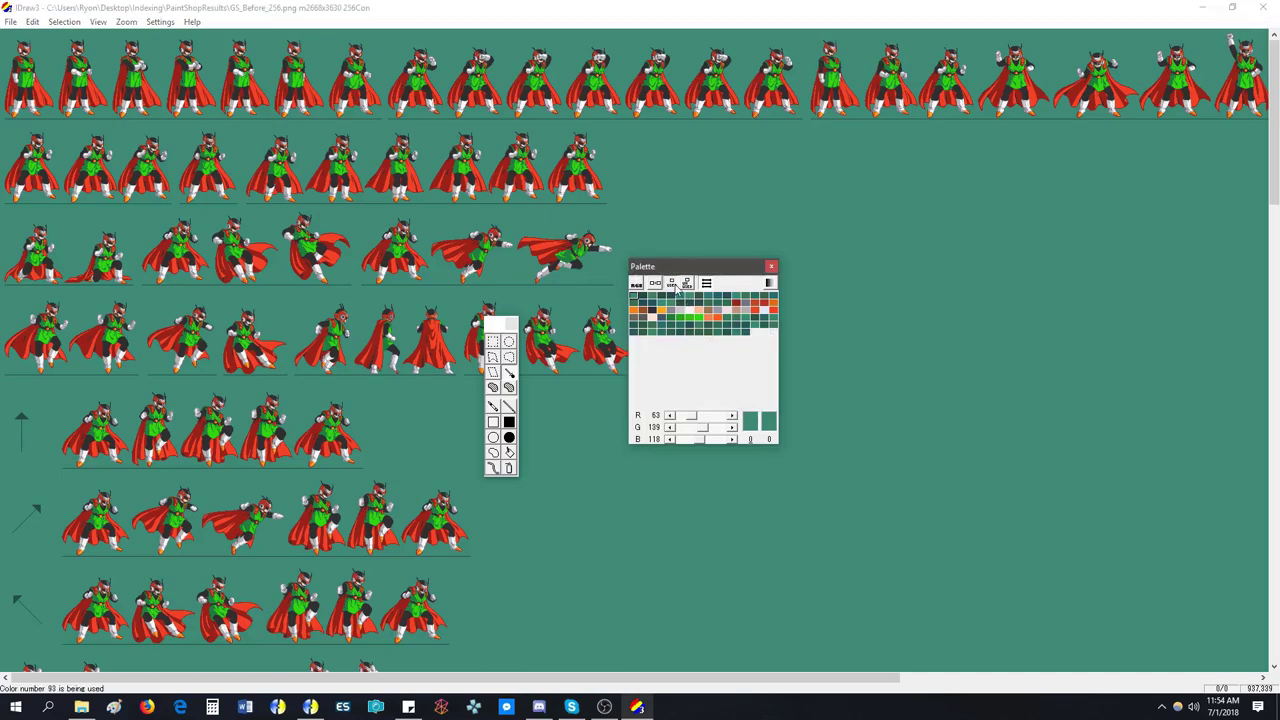
click(745, 331)
- Open GS_After_256 and compare its used colours against the full palette, inspecting red index 1
click(672, 286)
key(alt+F4)
double_click(495, 256)
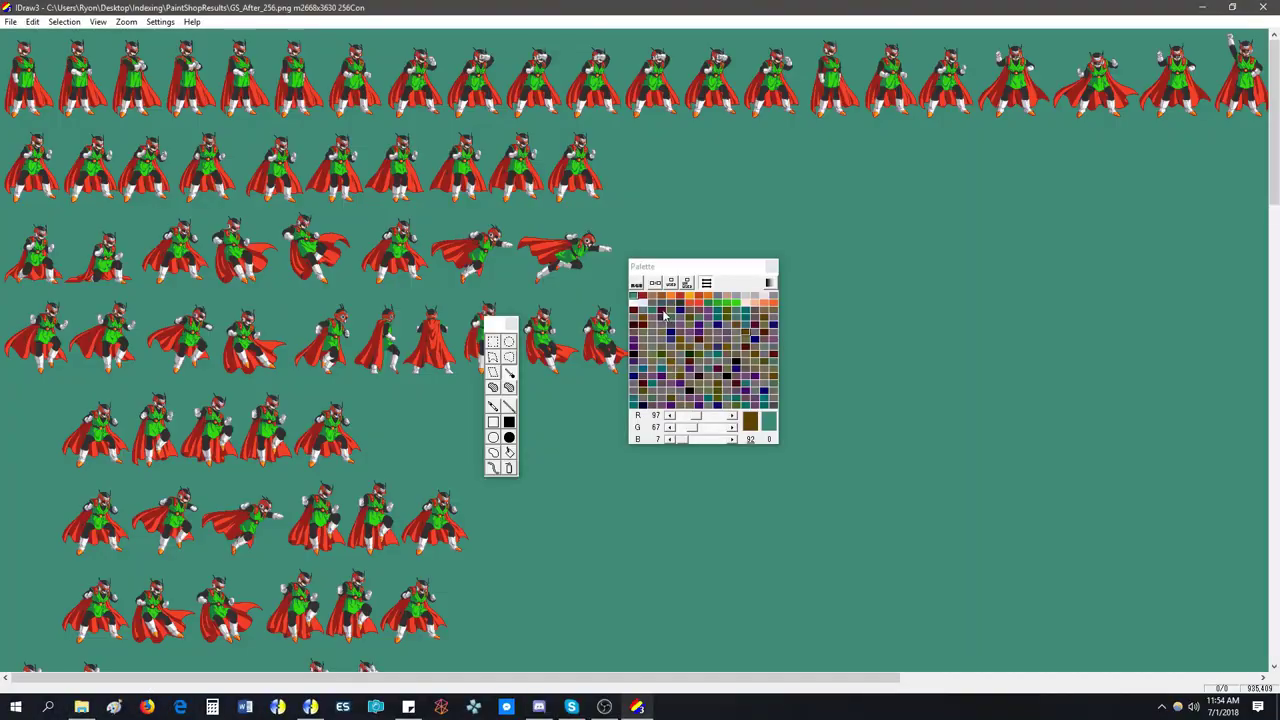
click(672, 286)
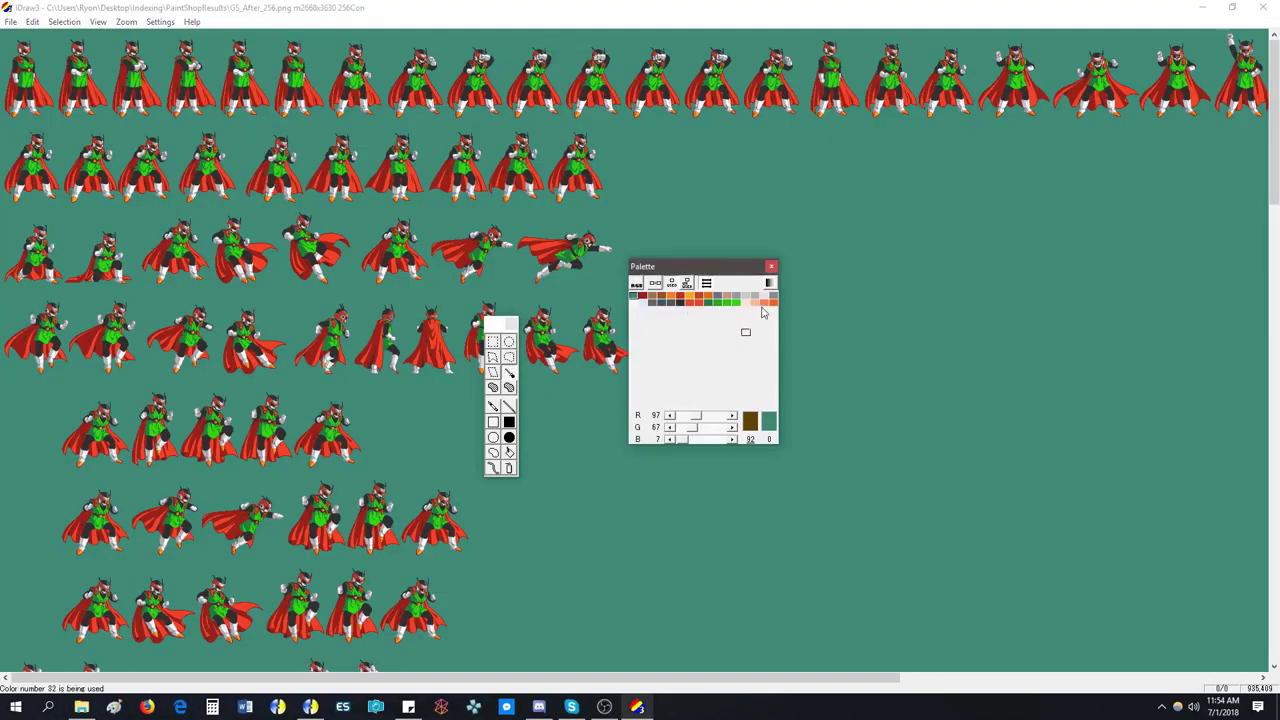
click(644, 298)
click(672, 285)
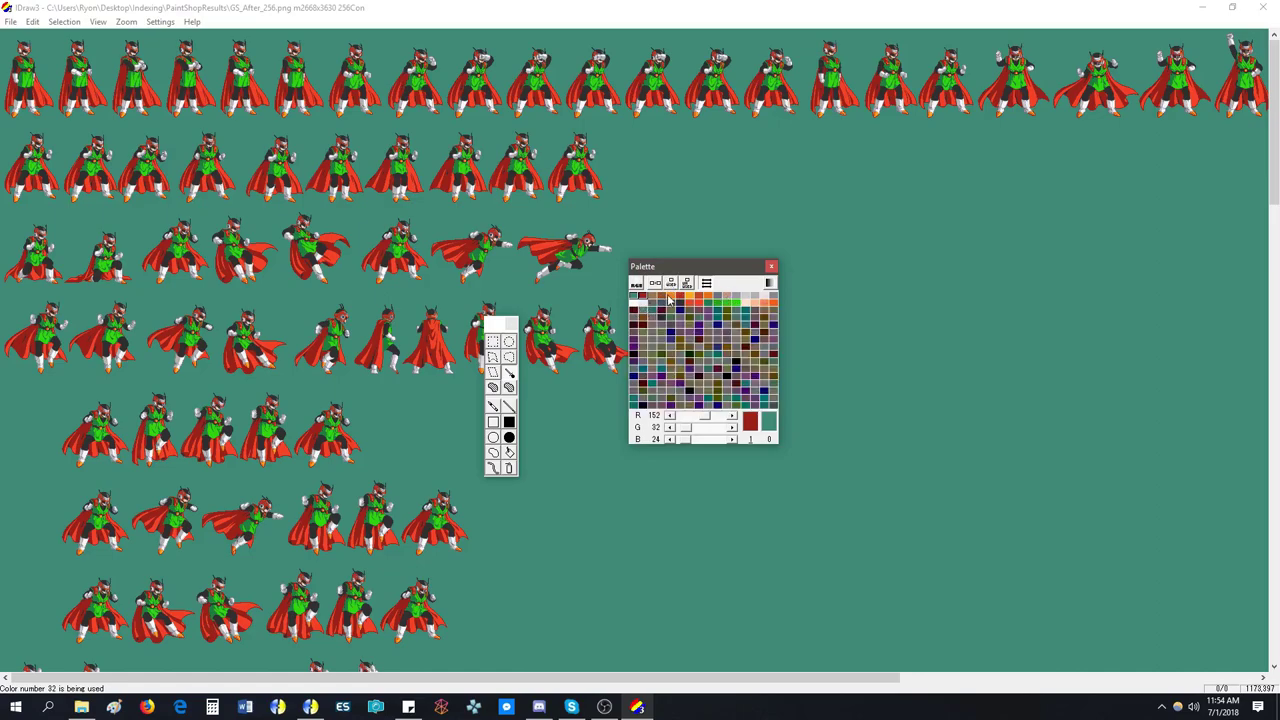
click(688, 285)
click(687, 284)
- Back in the Indexing folder, try opening GS_Original in IDraw3 and dismiss the resulting error
click(1263, 7)
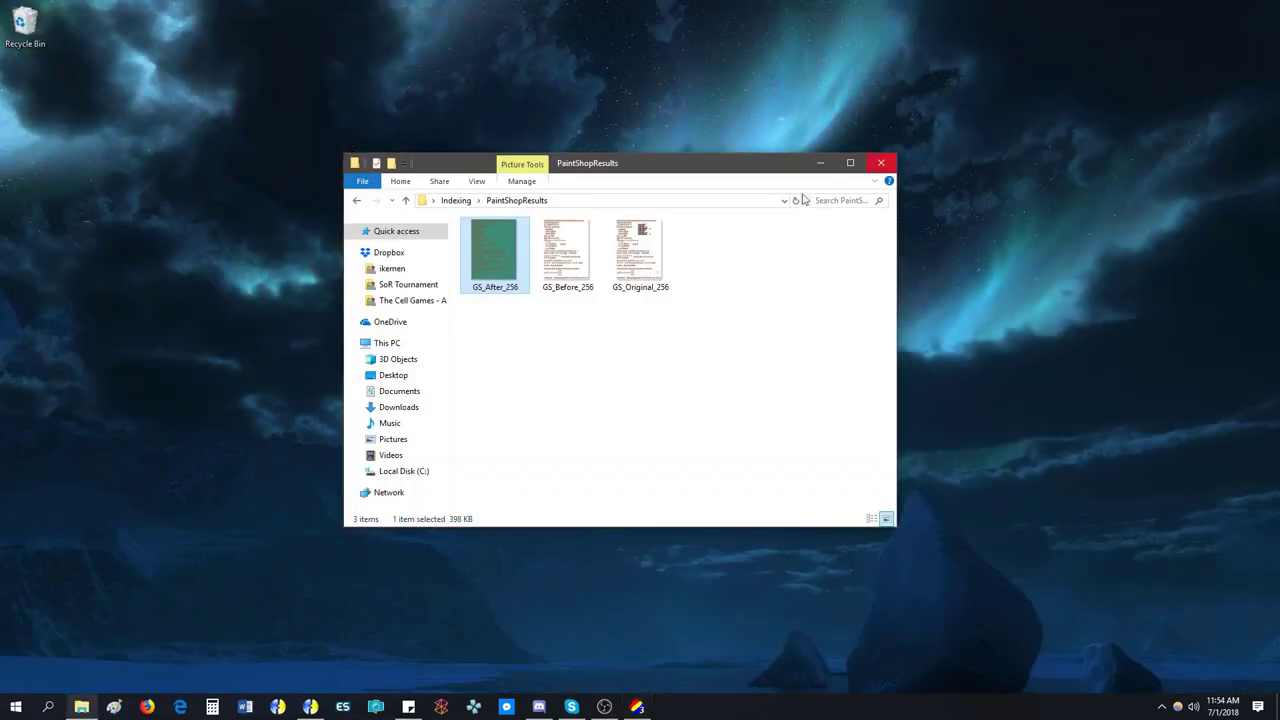
click(358, 201)
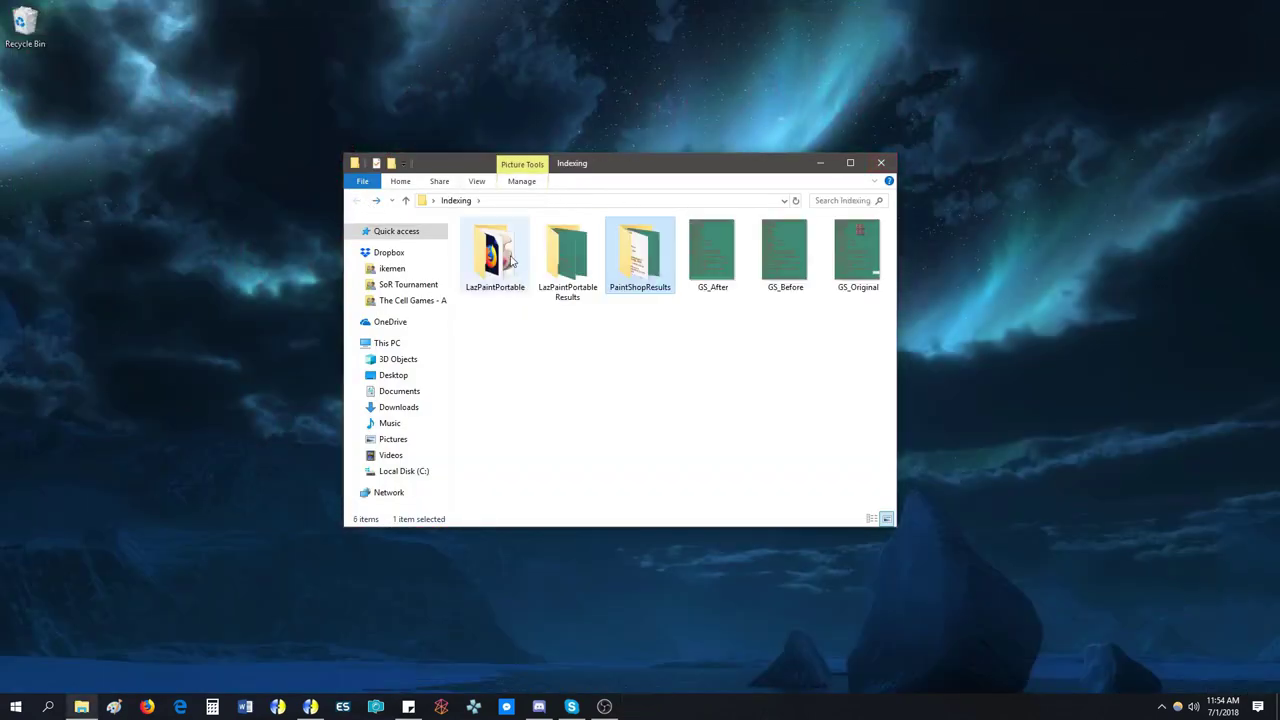
click(860, 260)
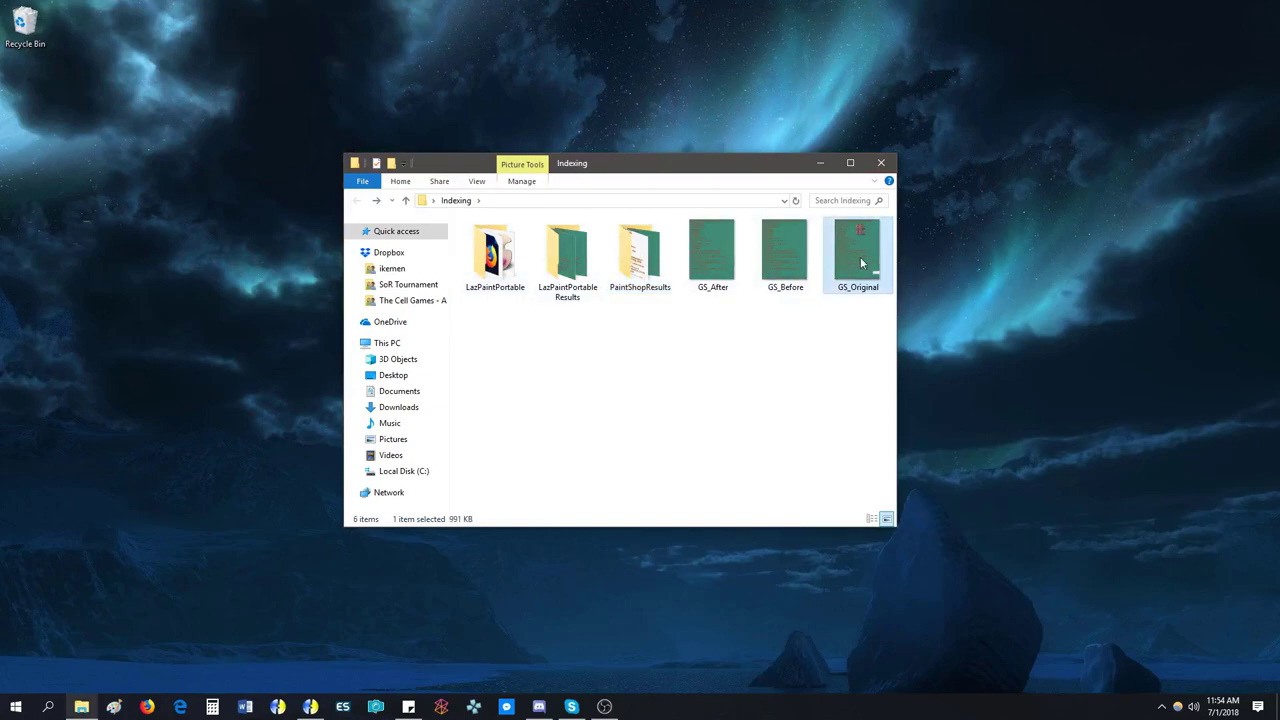
right_click(860, 257)
double_click(846, 251)
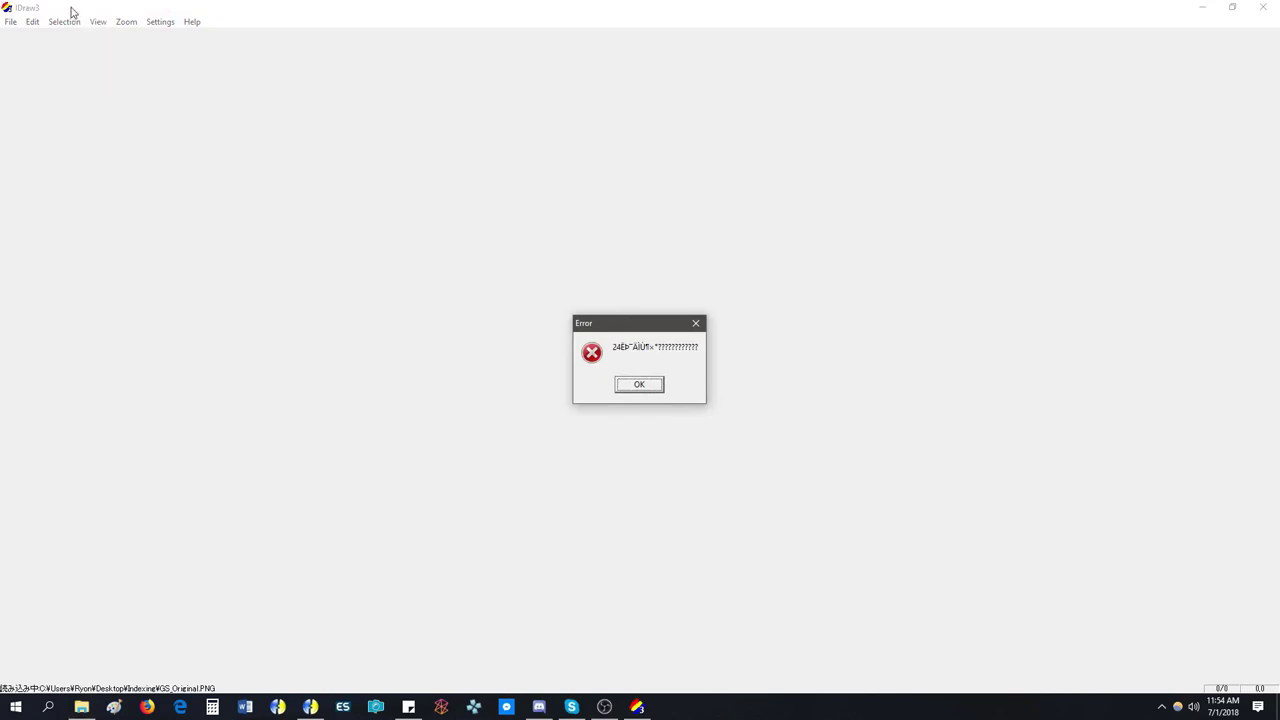
click(640, 385)
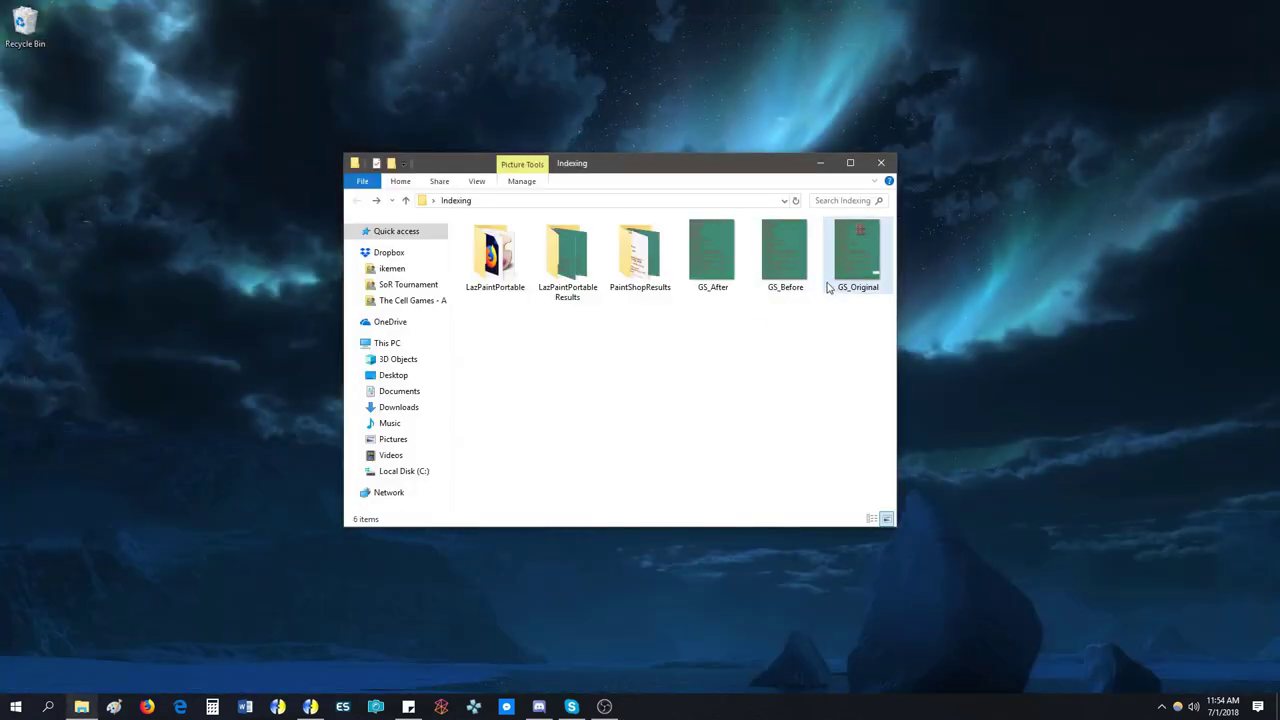
- Check GS_Original's Properties details, confirming a 24-bit depth, and cancel
right_click(848, 252)
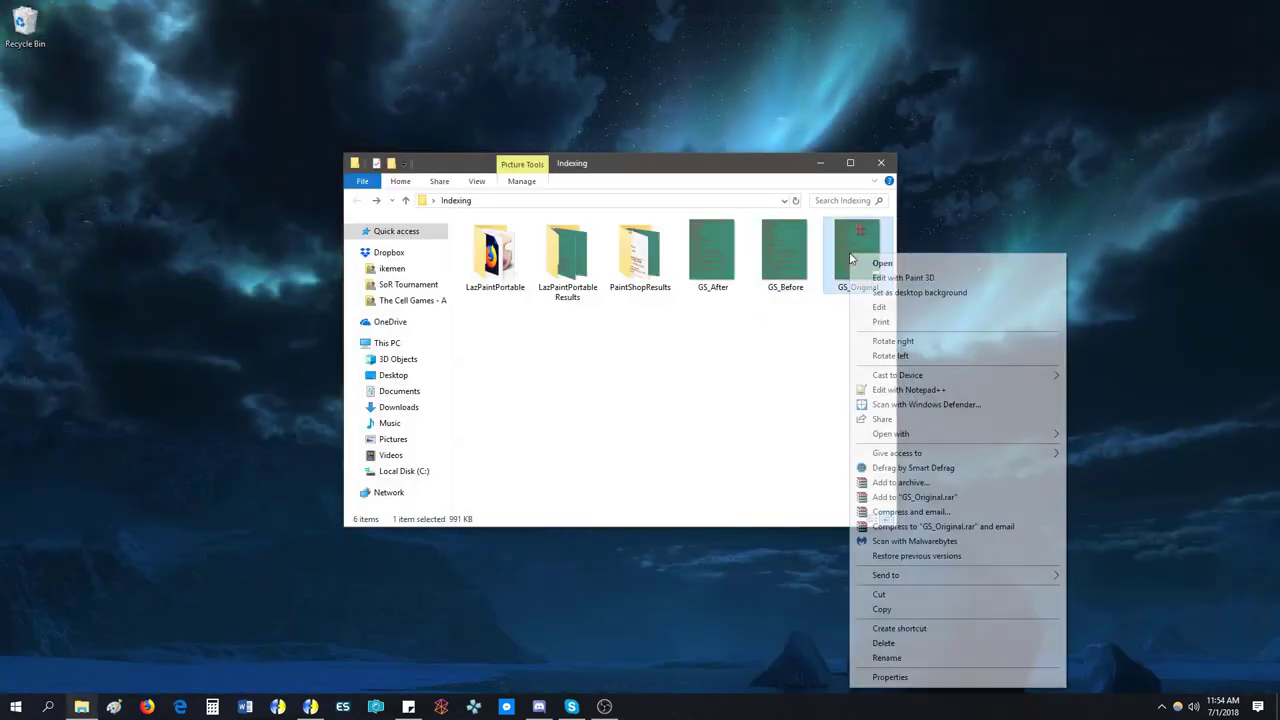
click(880, 680)
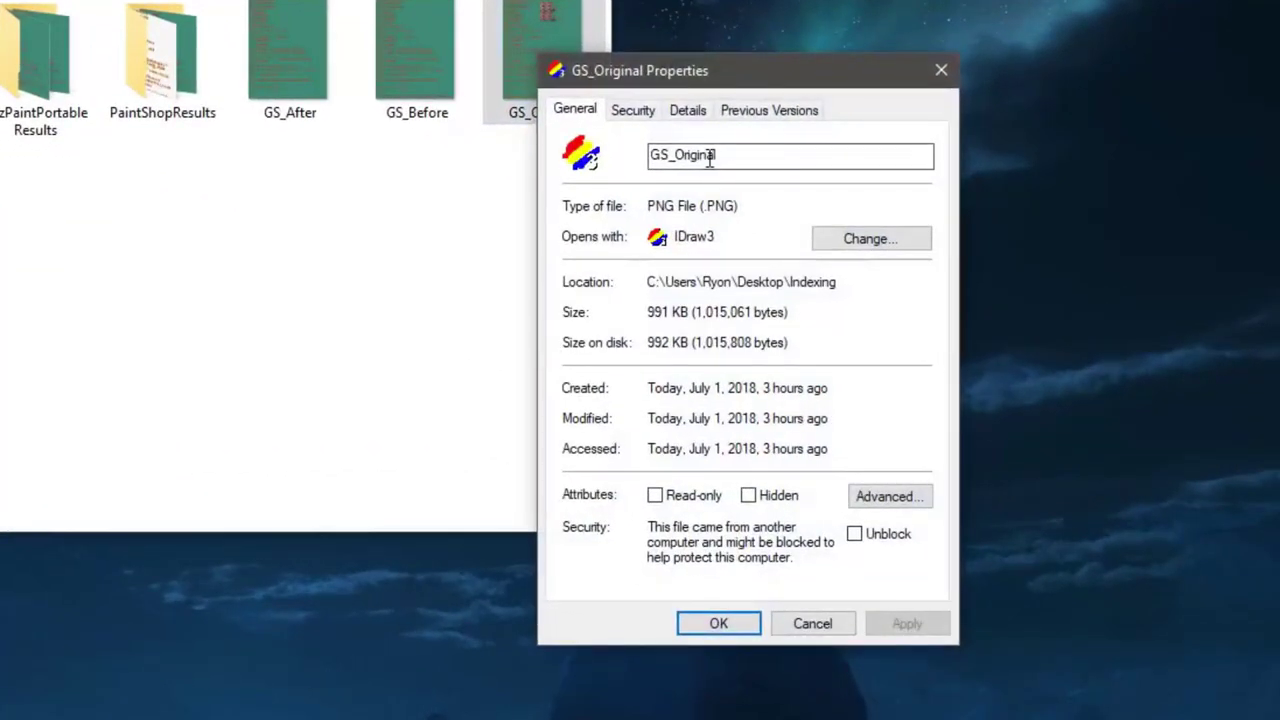
click(708, 121)
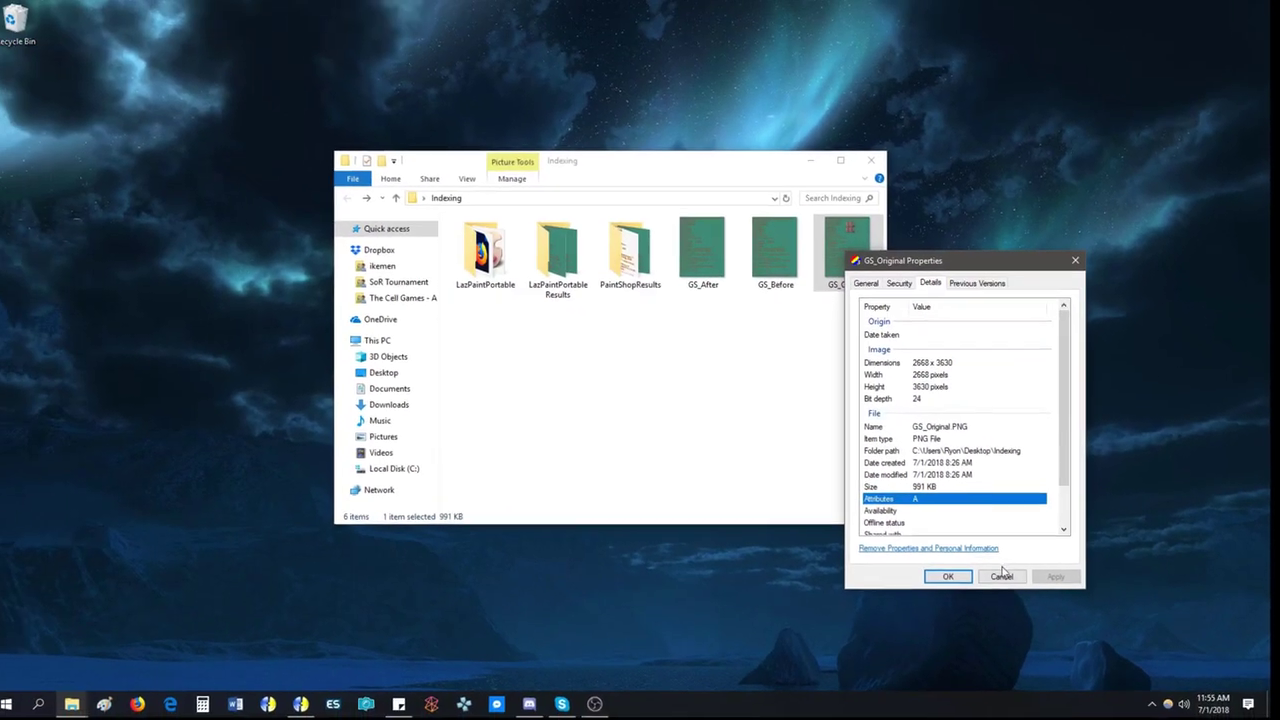
click(1012, 580)
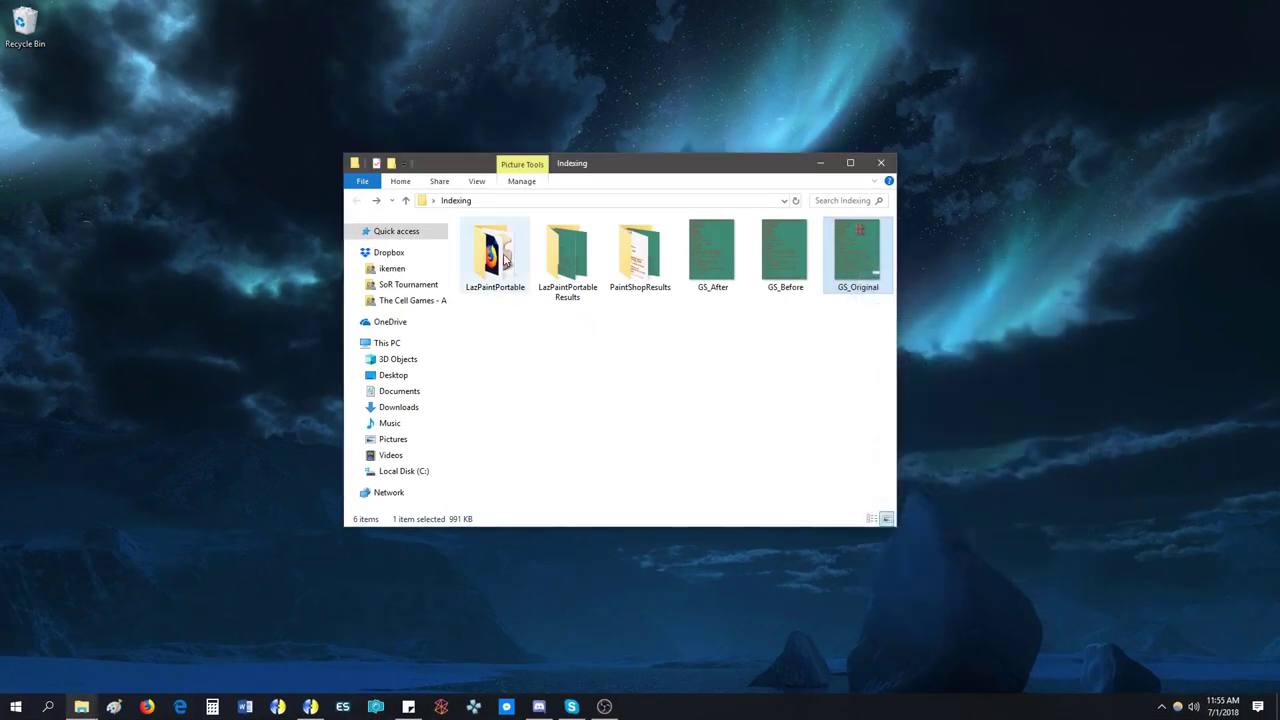
- Launch LazPaintPortable, drag GS_Original onto its canvas, and maximize the window
double_click(507, 262)
click(508, 297)
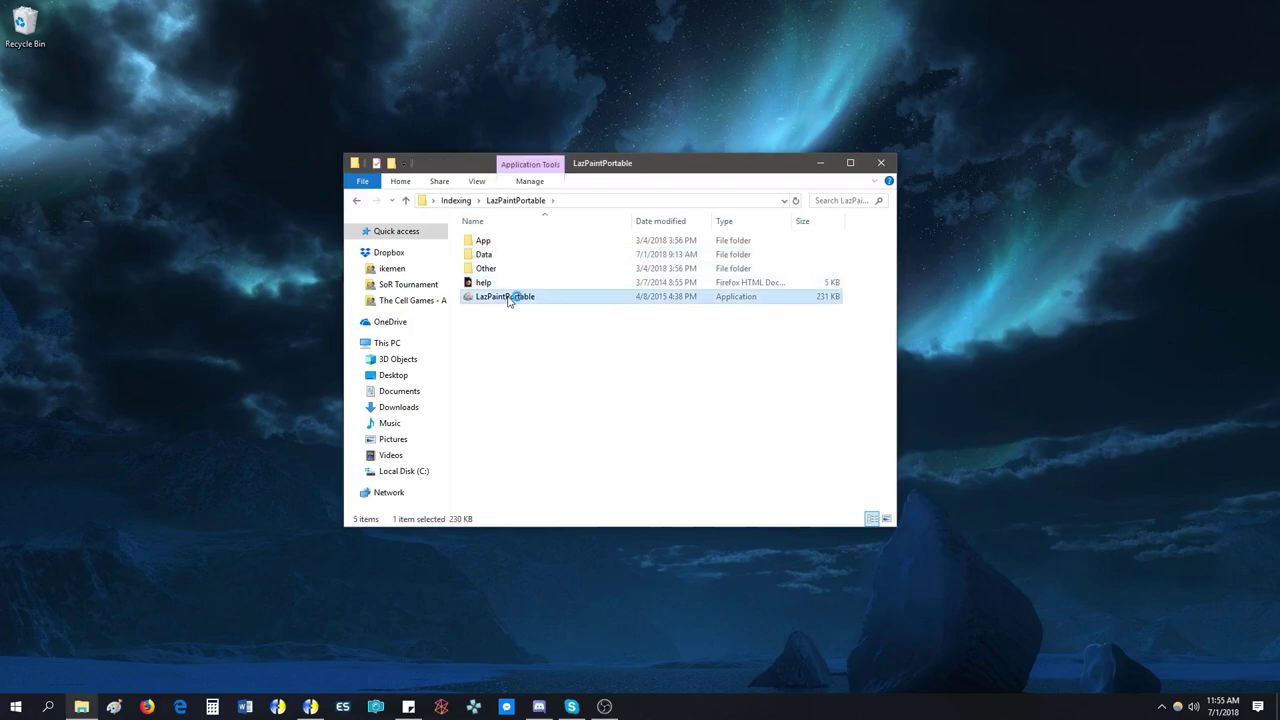
double_click(508, 297)
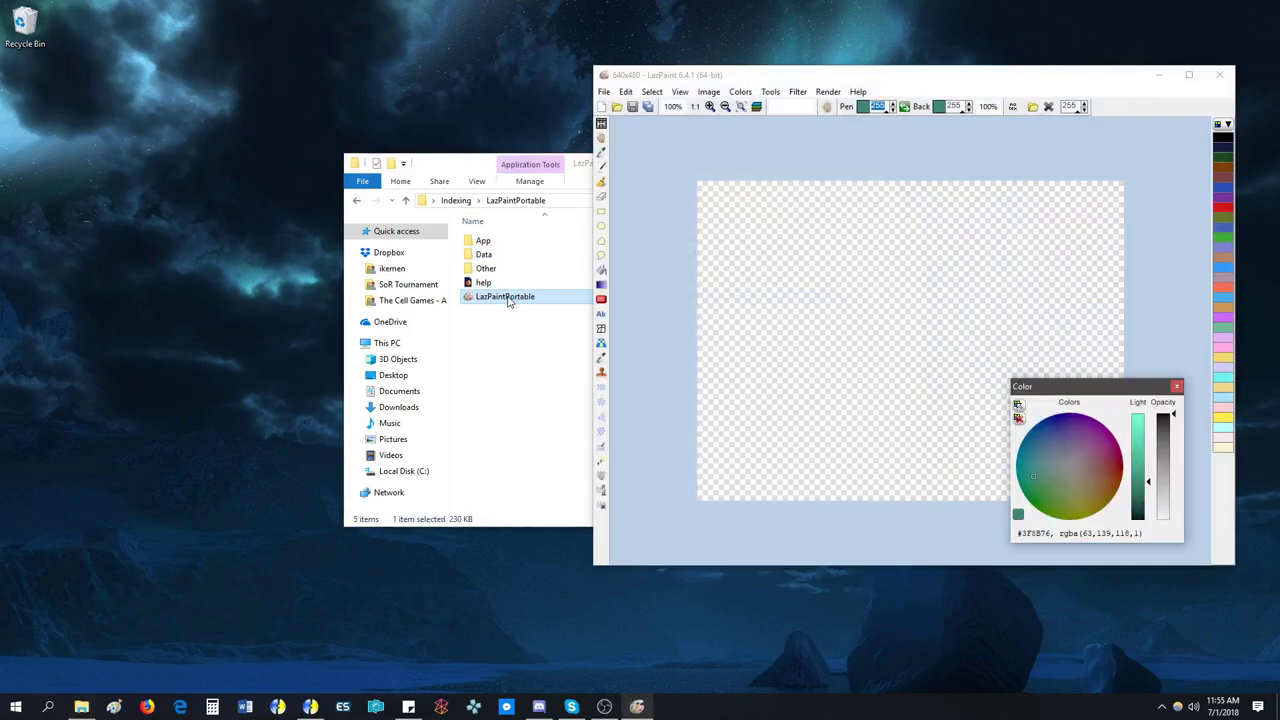
click(521, 330)
click(357, 200)
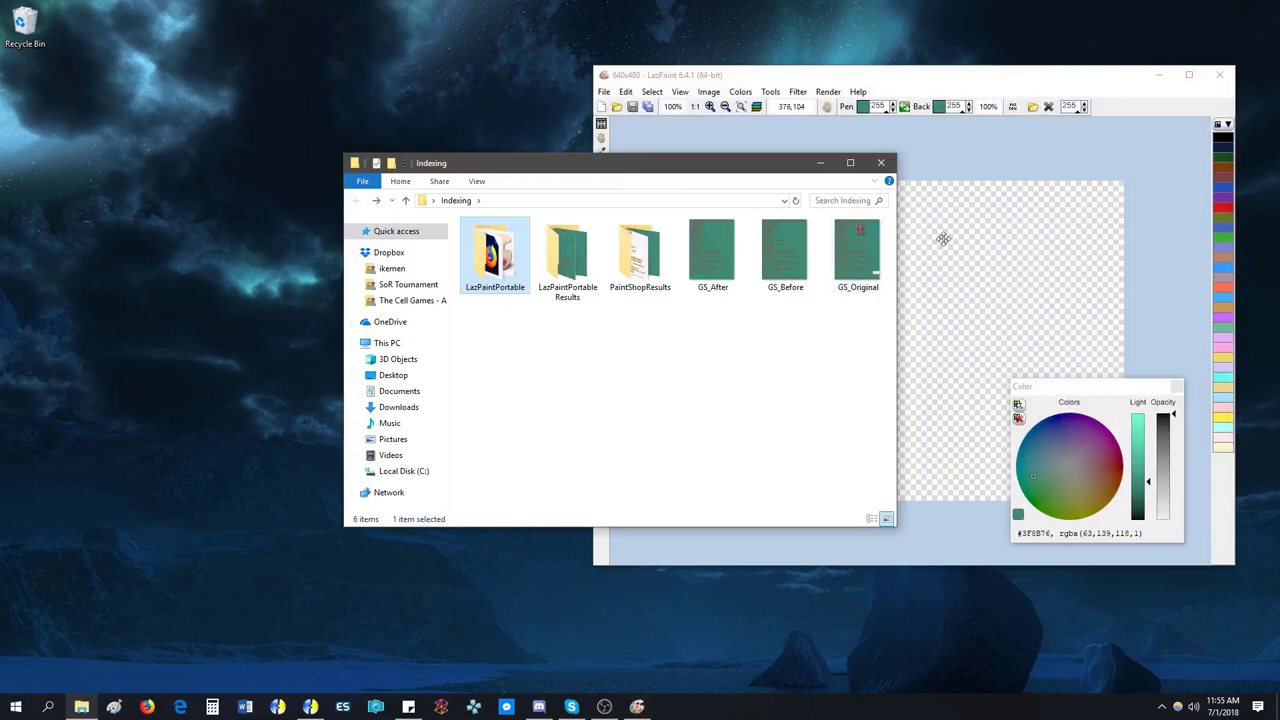
drag(719, 165, 460, 156)
drag(600, 250, 831, 280)
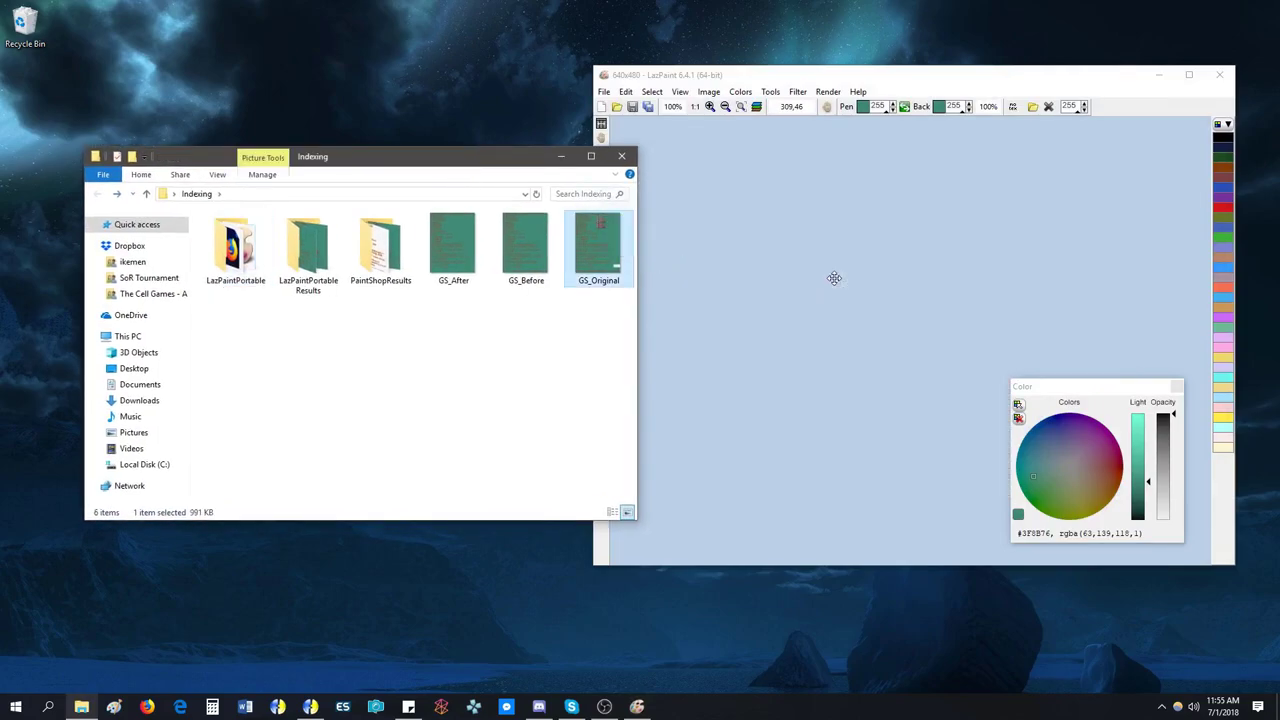
double_click(813, 78)
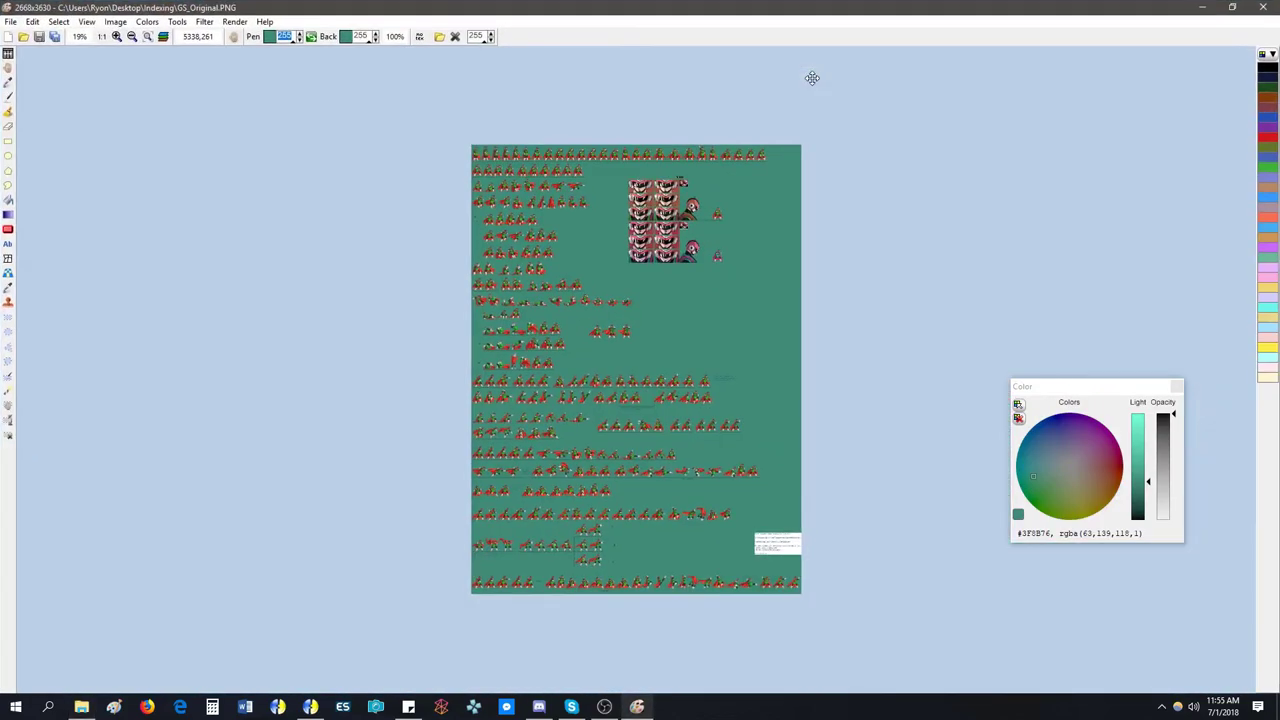
- Apply Render > Clouds over the sprite sheet as a trial, then undo it with Ctrl+Z
scroll(570, 206, up, 5)
scroll(559, 204, up, 2)
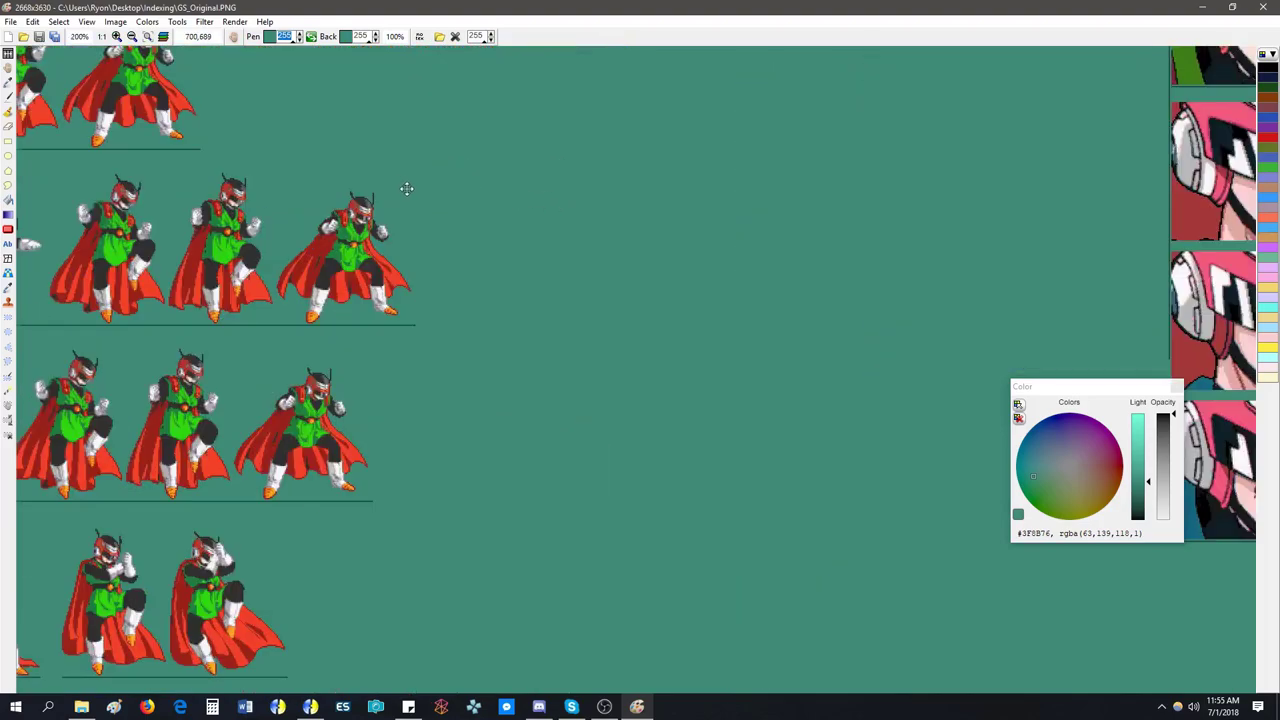
click(204, 21)
click(234, 21)
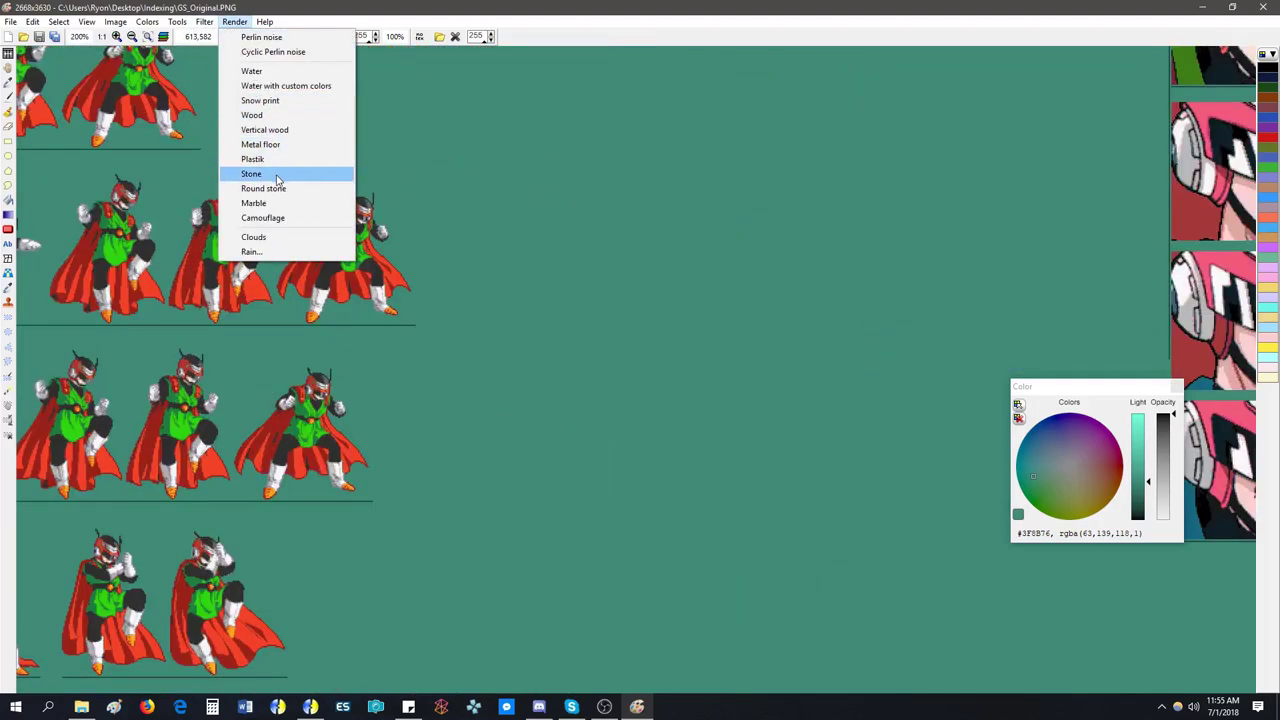
click(280, 237)
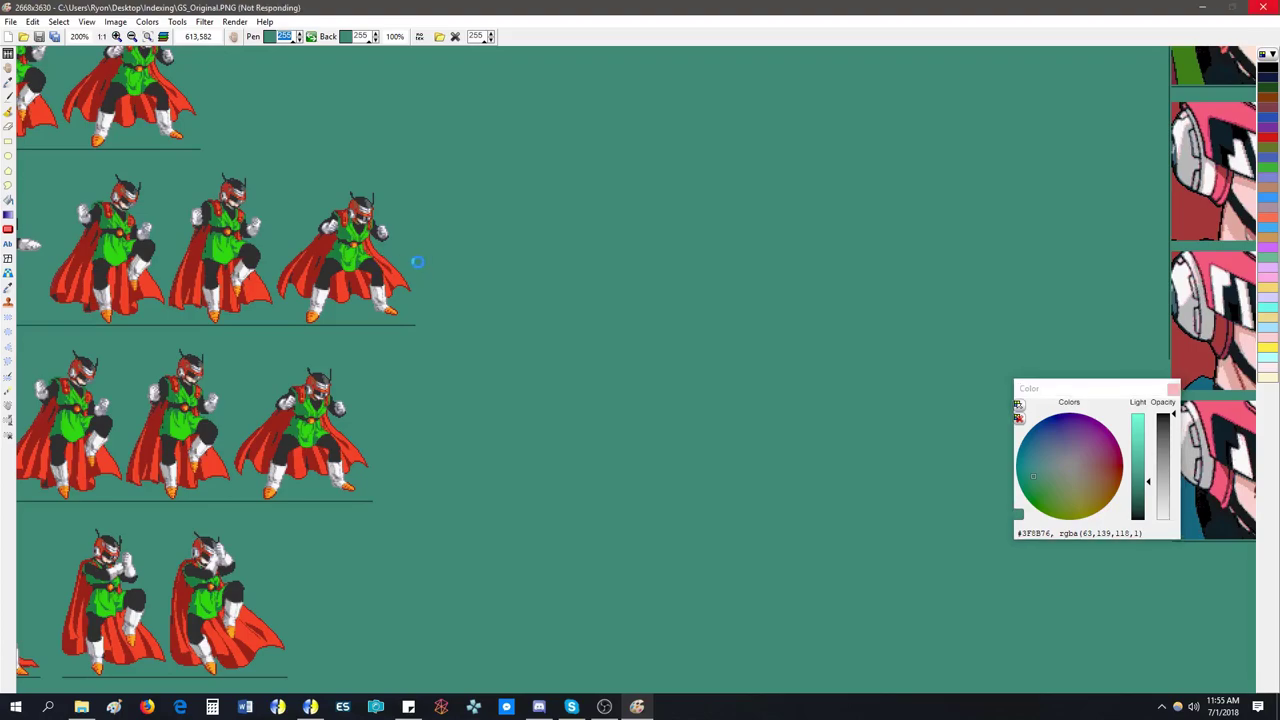
click(417, 262)
scroll(417, 262, down, 5)
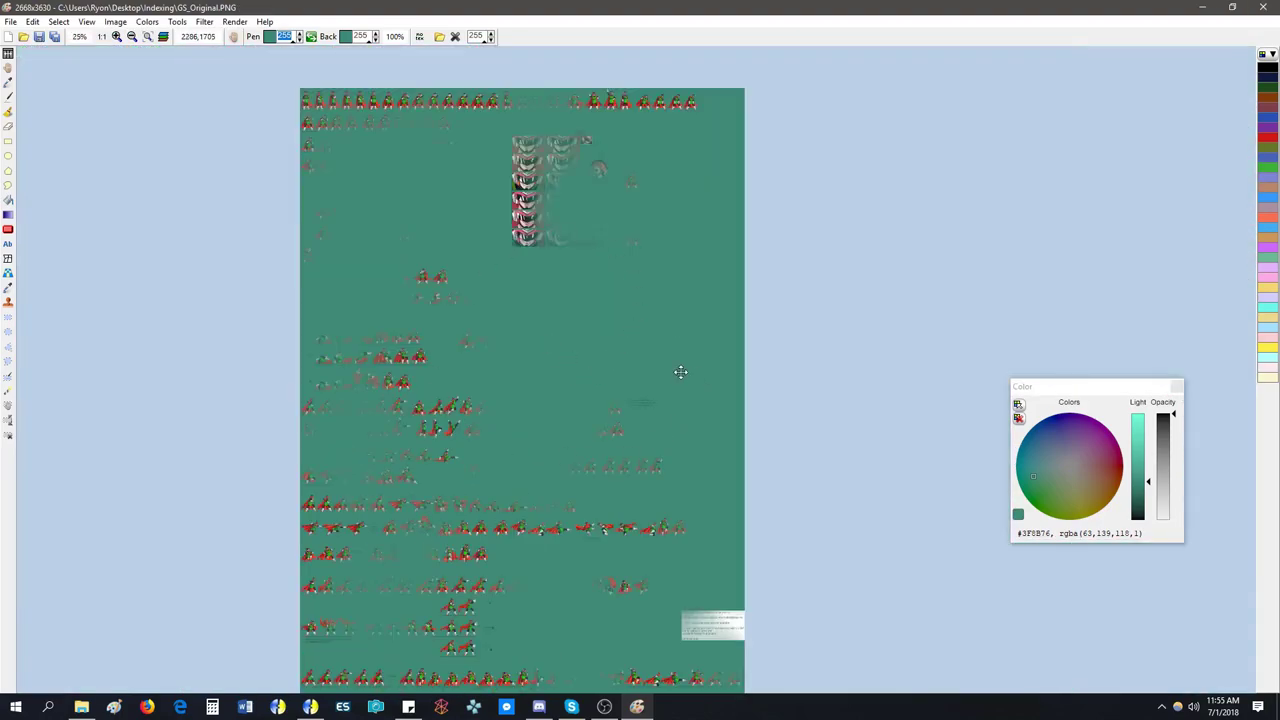
key(ctrl+z)
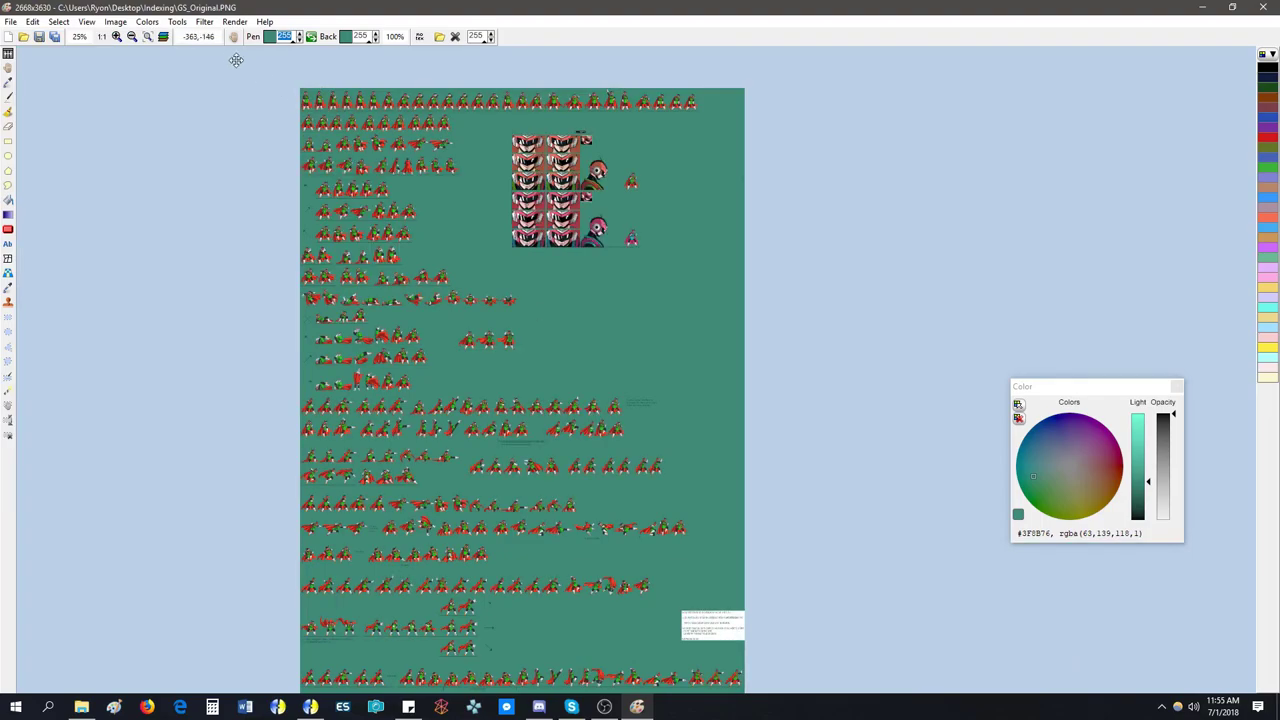
click(230, 26)
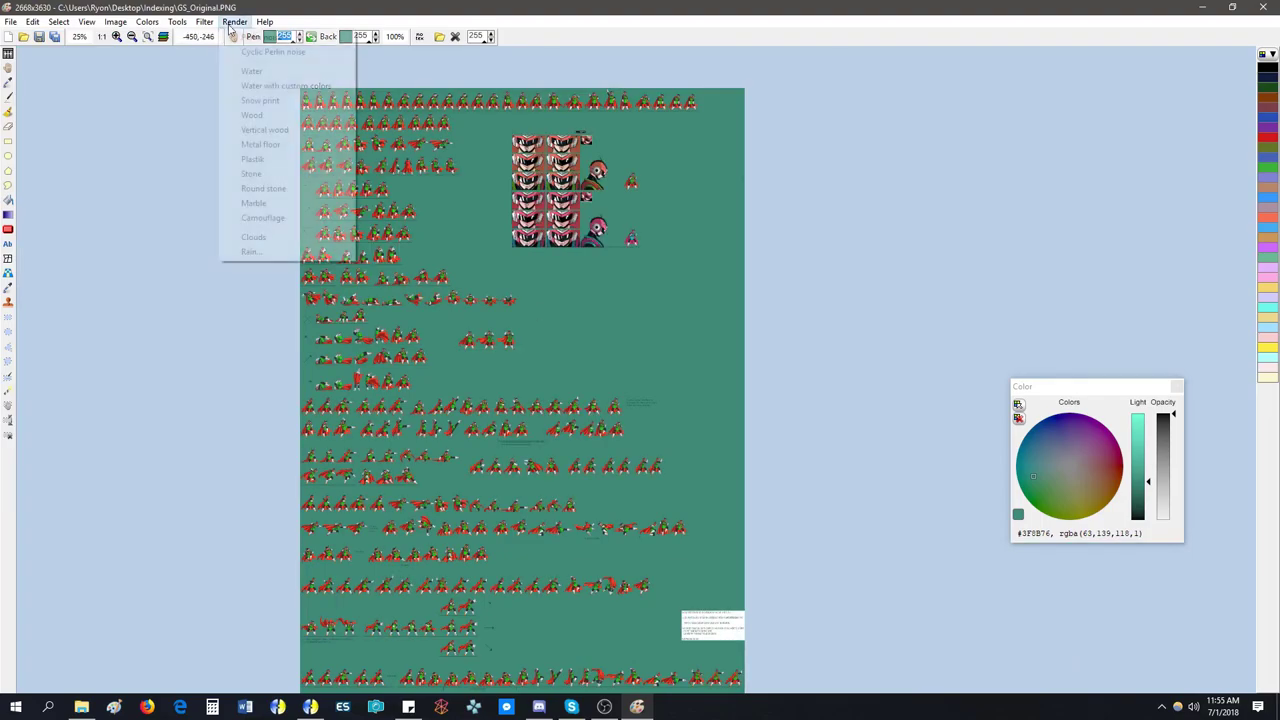
click(258, 251)
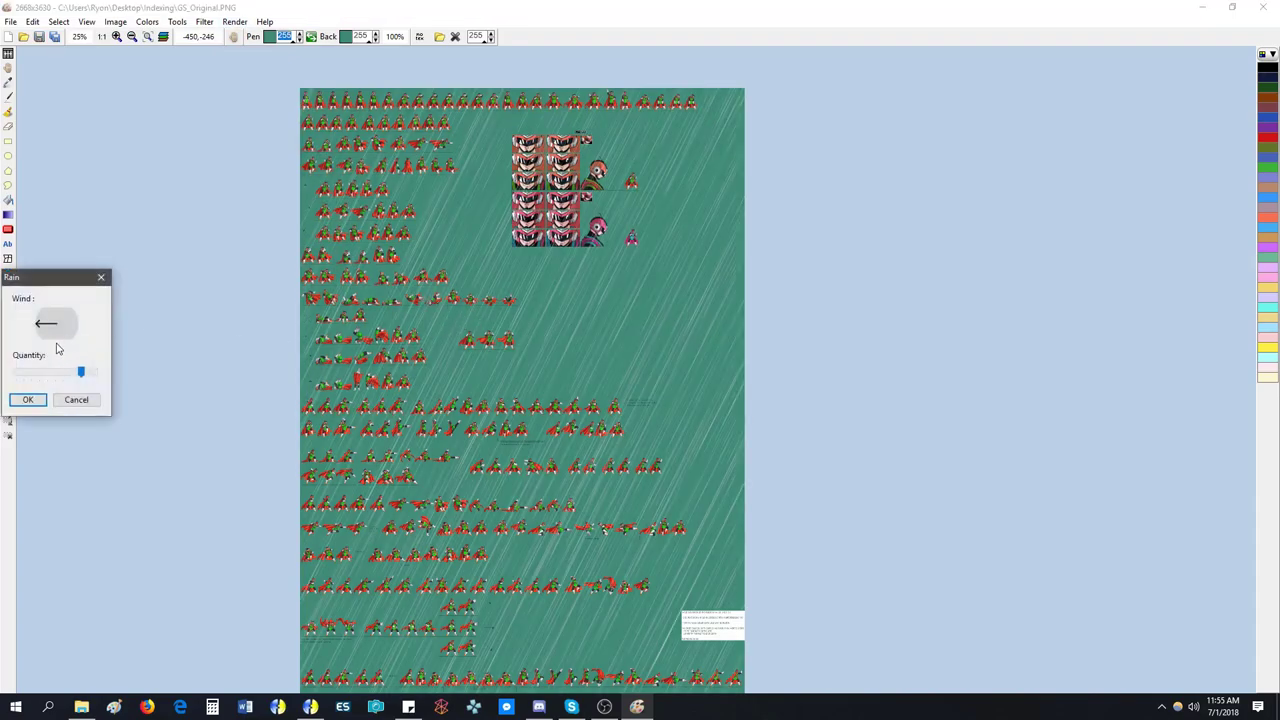
drag(44, 326, 44, 340)
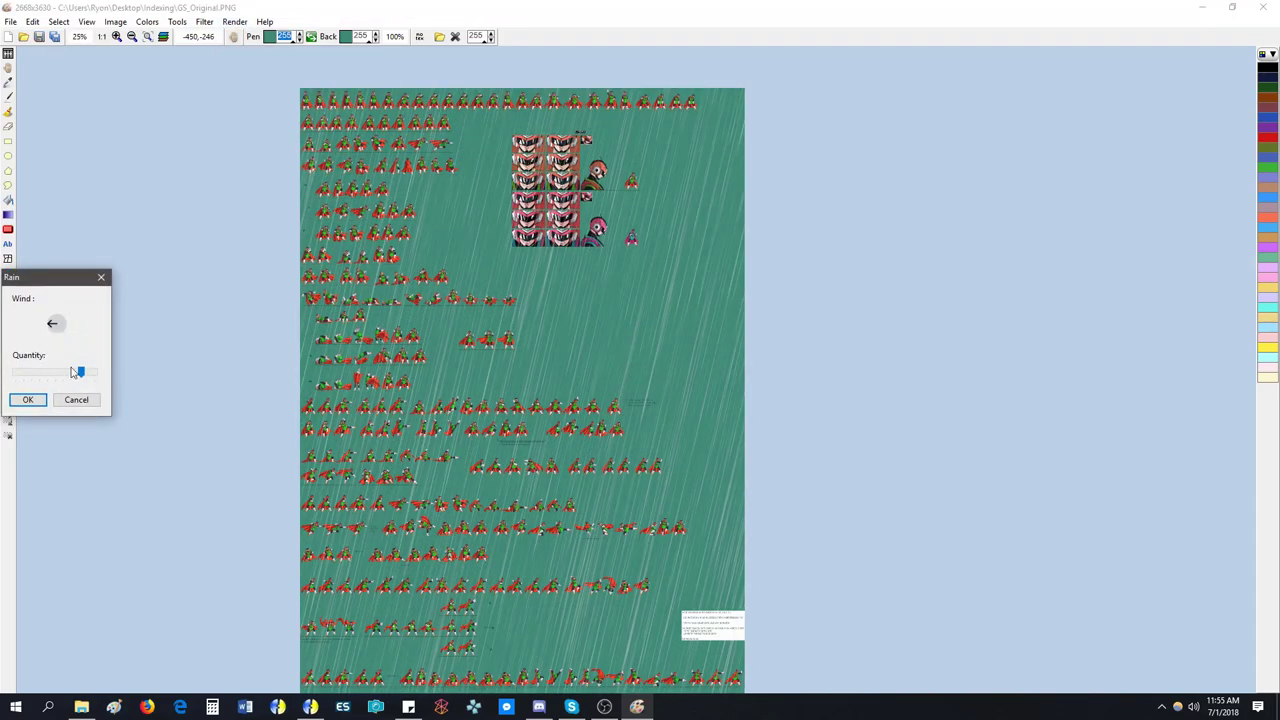
click(77, 400)
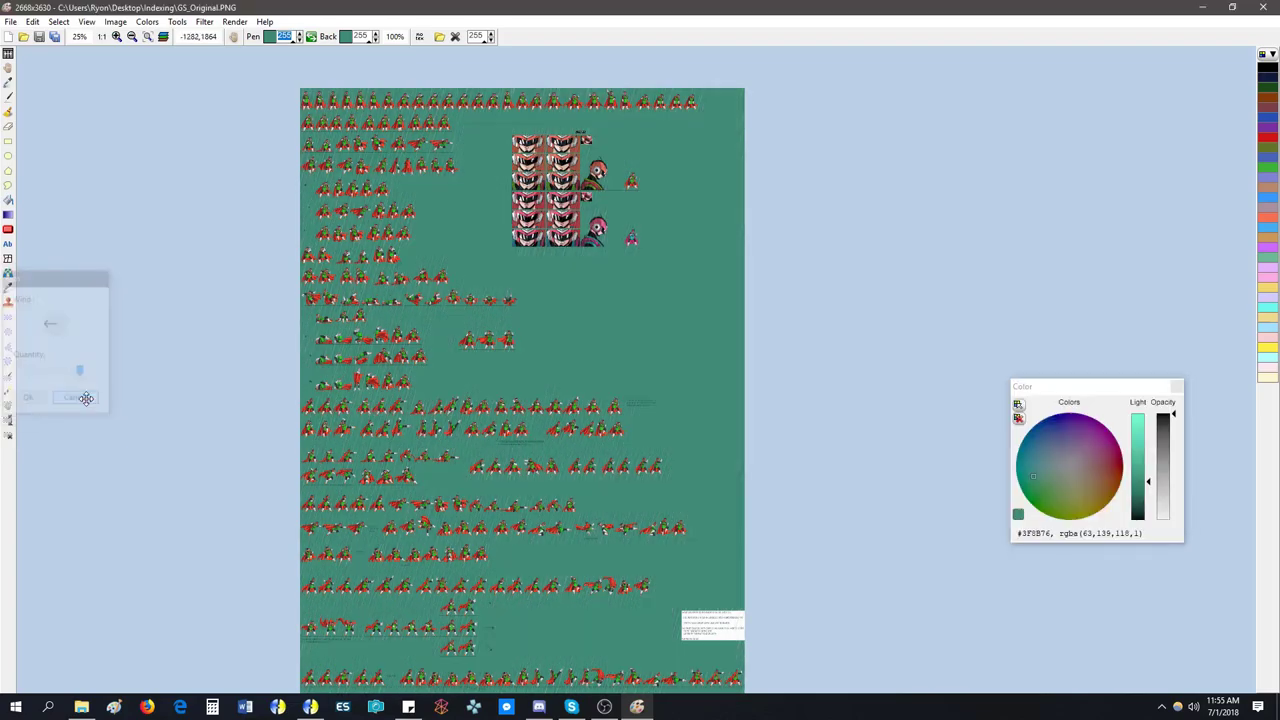
scroll(415, 332, up, 3)
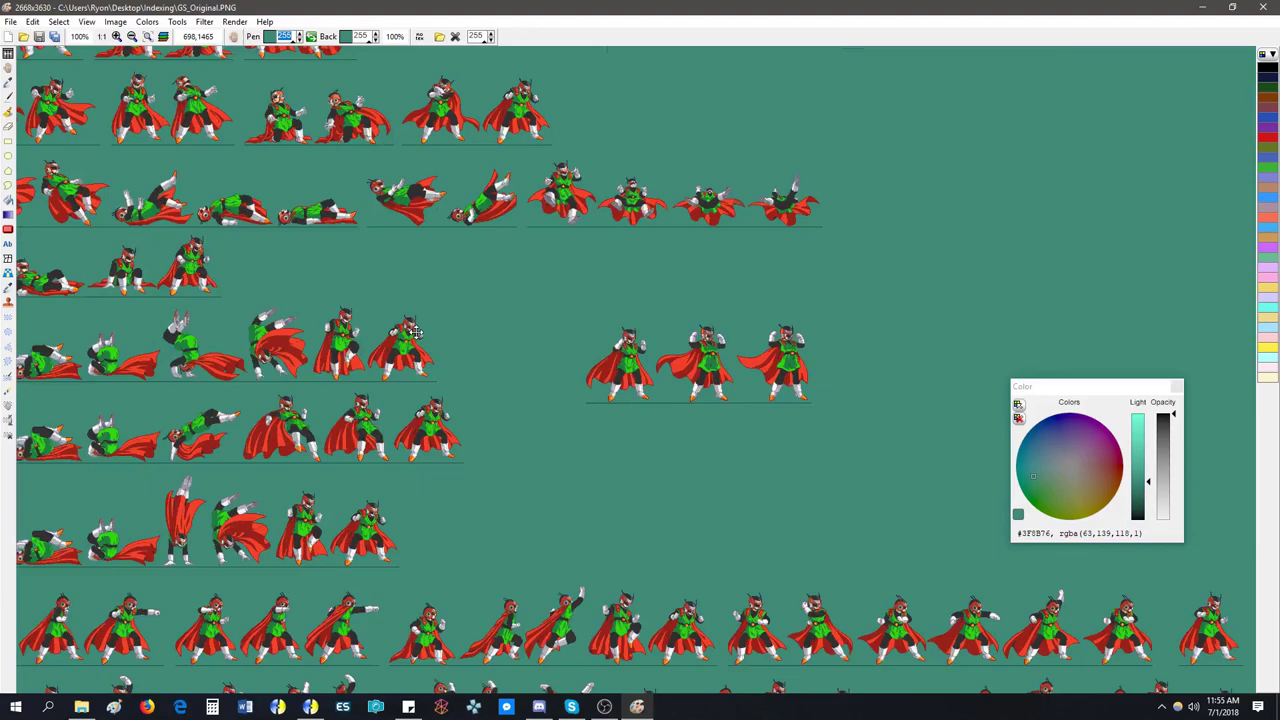
scroll(406, 325, down, 3)
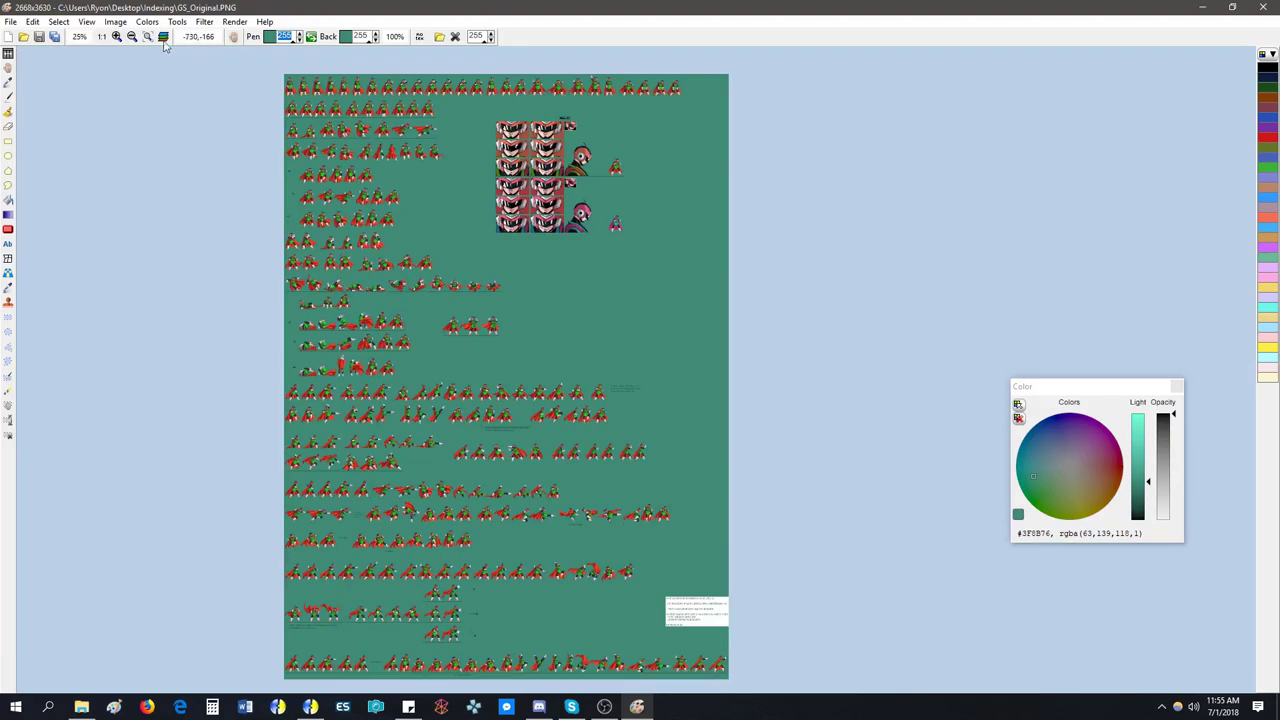
- Restart LazPaint, load GS_Original from the Indexing folder, then quit without saving
click(1266, 7)
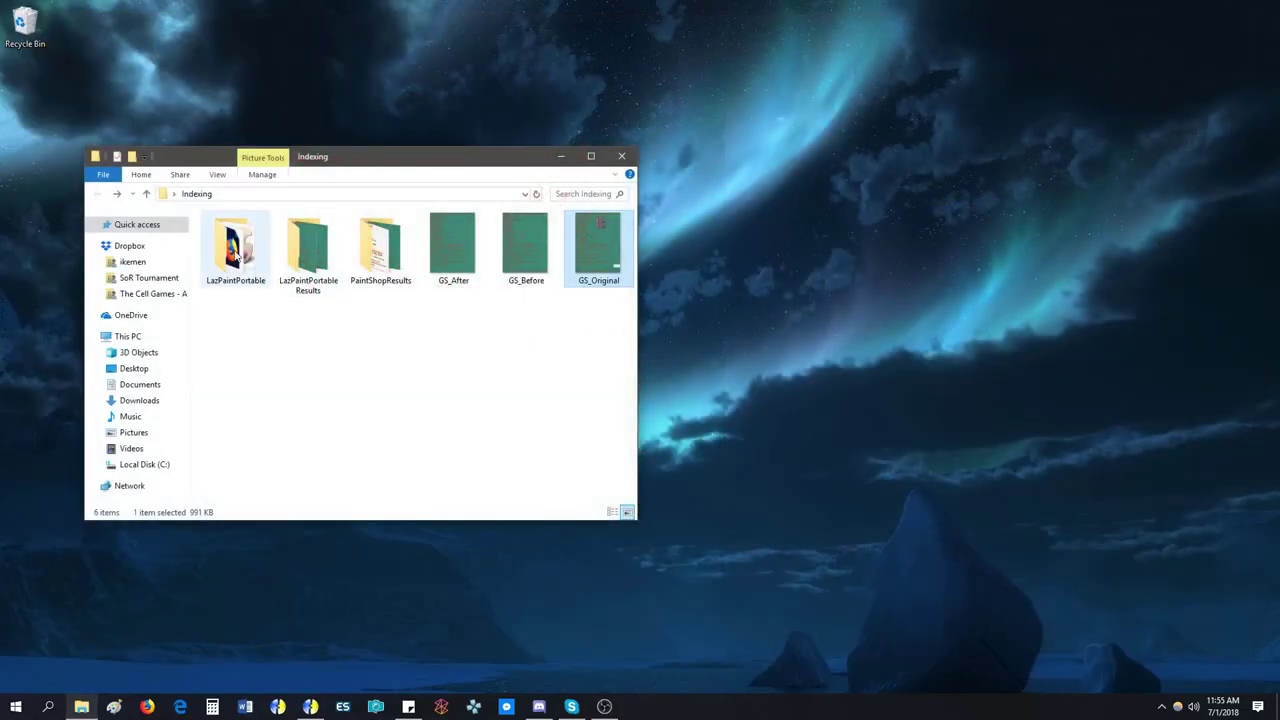
double_click(235, 248)
click(245, 289)
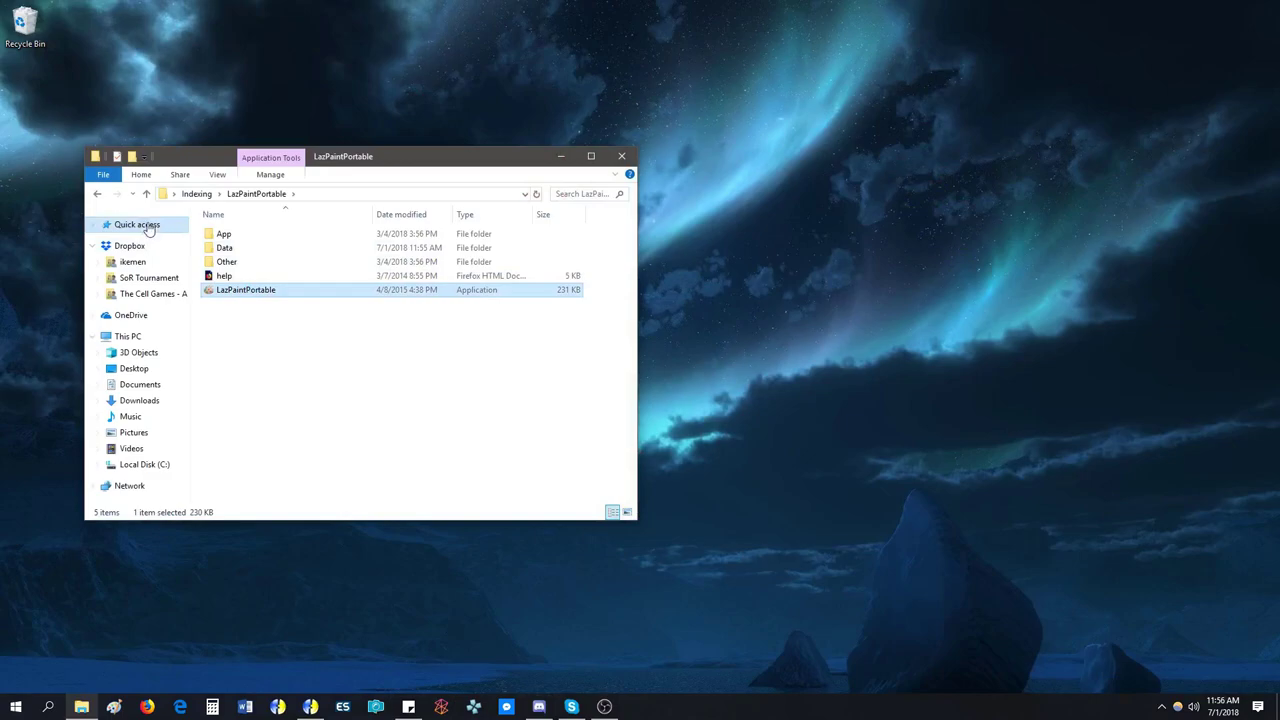
click(97, 193)
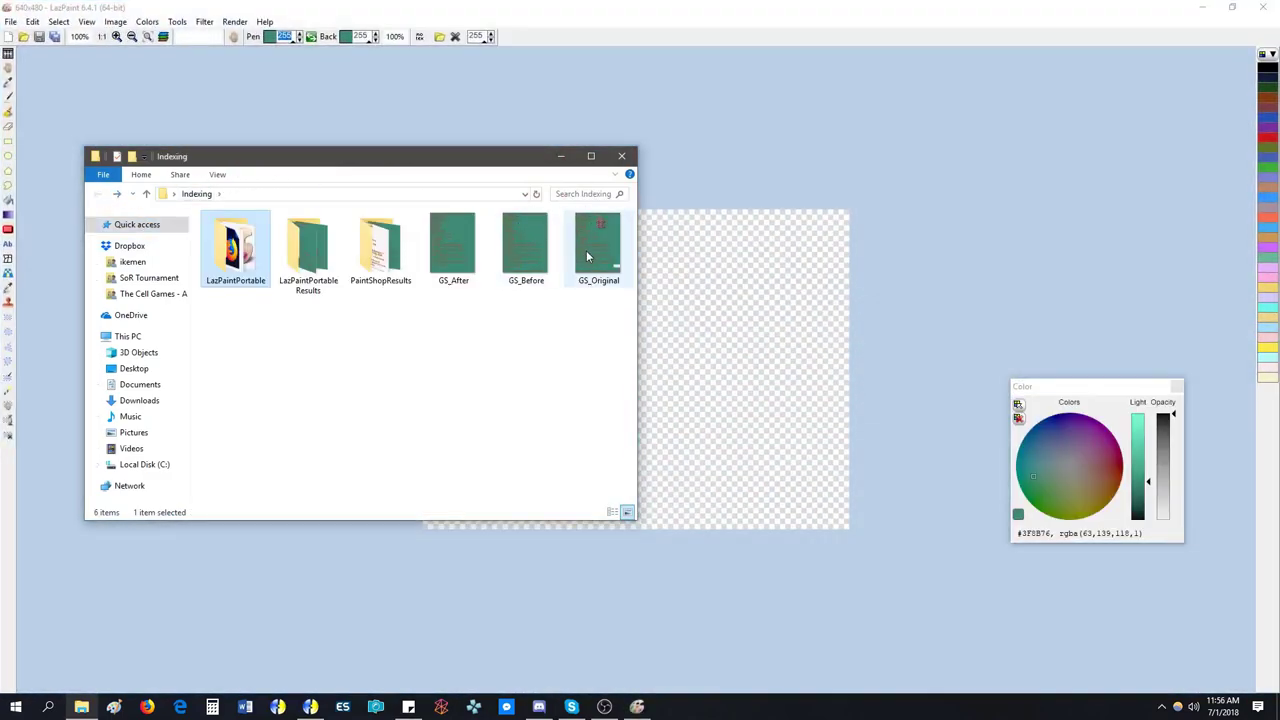
drag(586, 257, 703, 320)
click(735, 20)
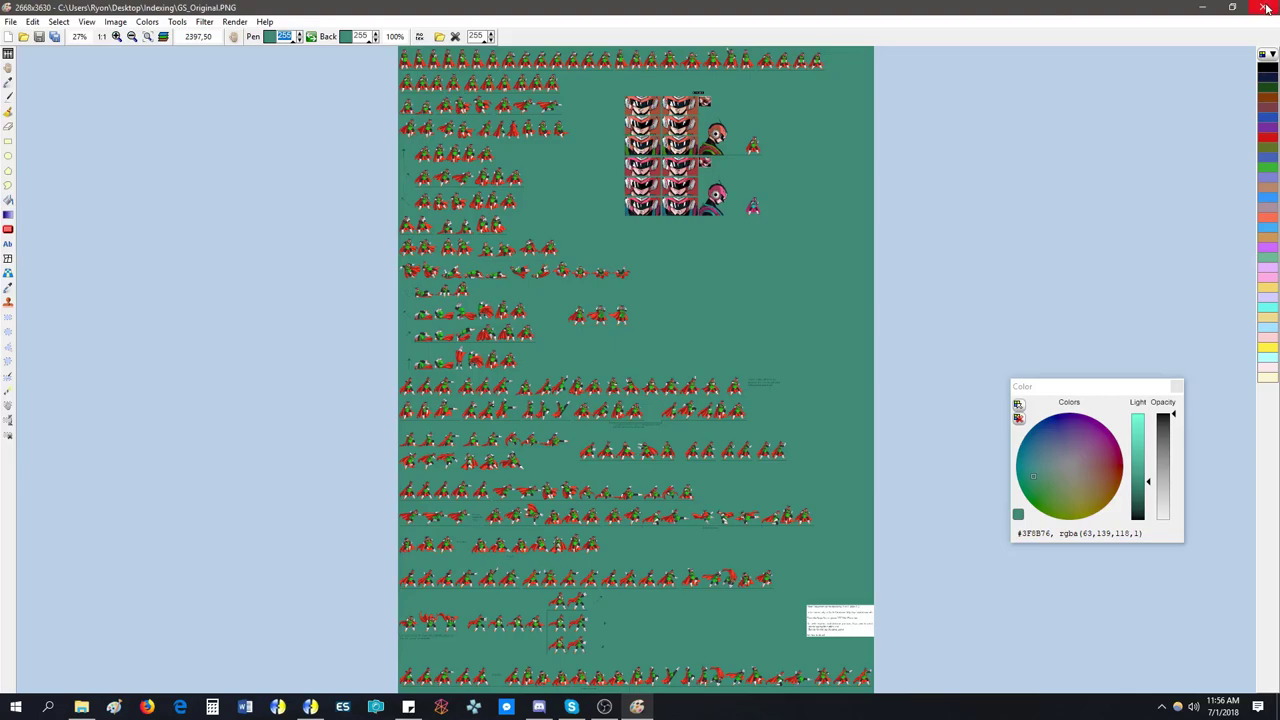
click(10, 21)
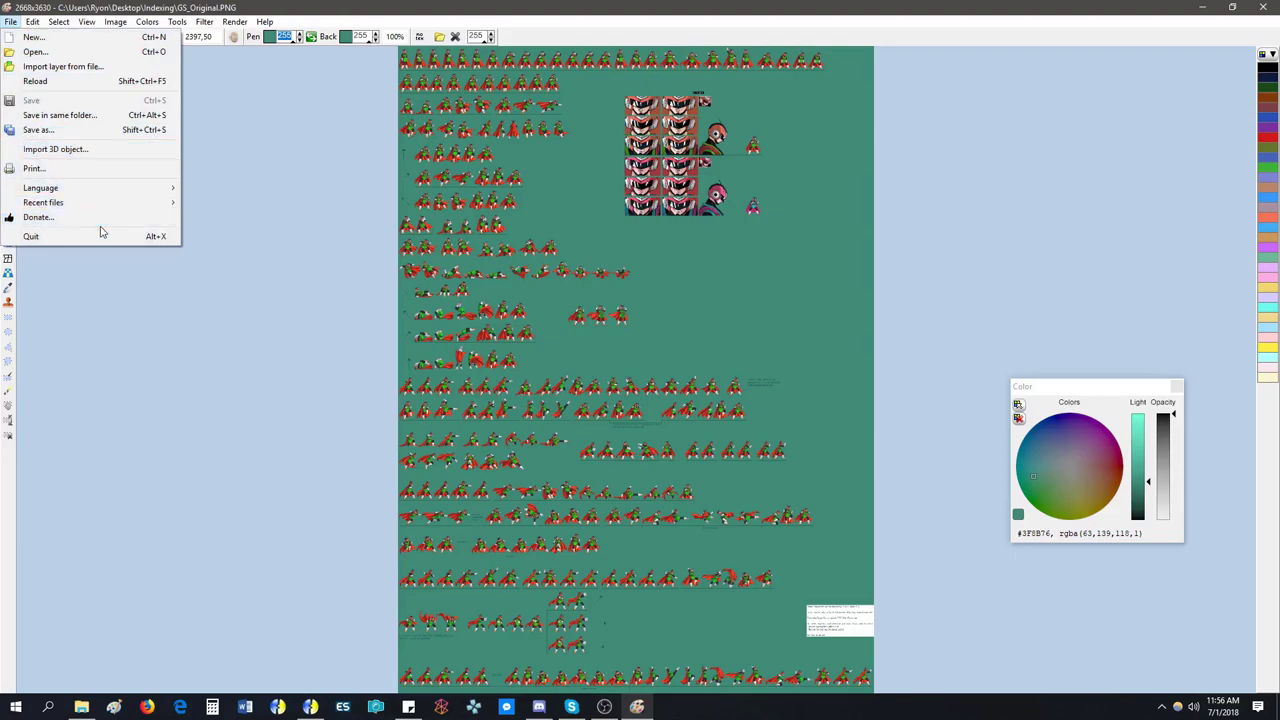
click(1248, 9)
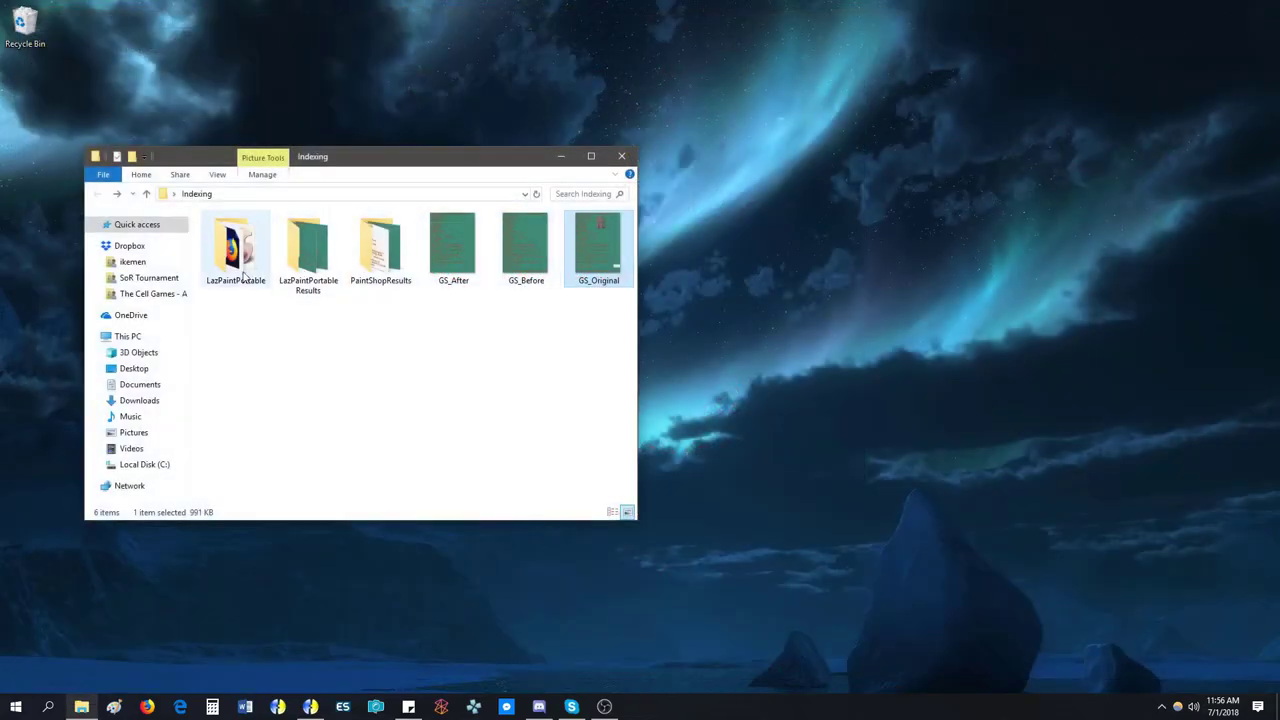
- Relaunch LazPaintPortable and drag GS_After from the Indexing folder into it
double_click(235, 250)
double_click(245, 290)
click(97, 193)
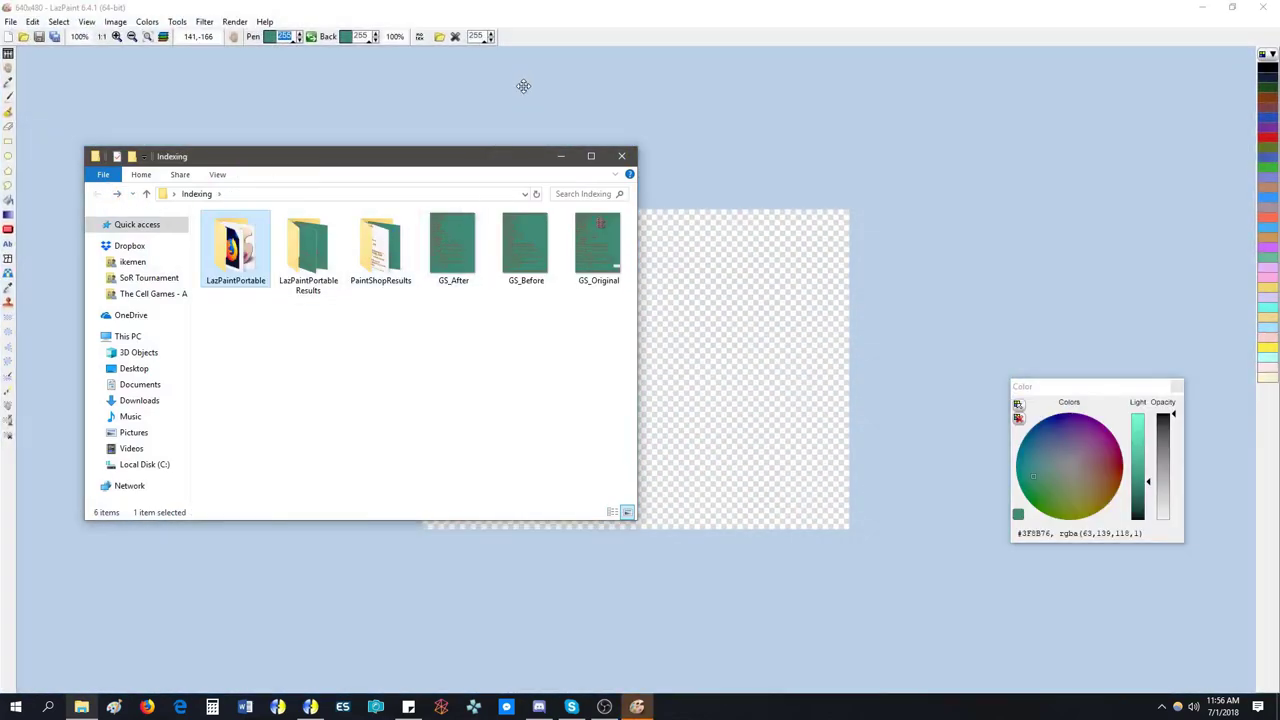
click(452, 252)
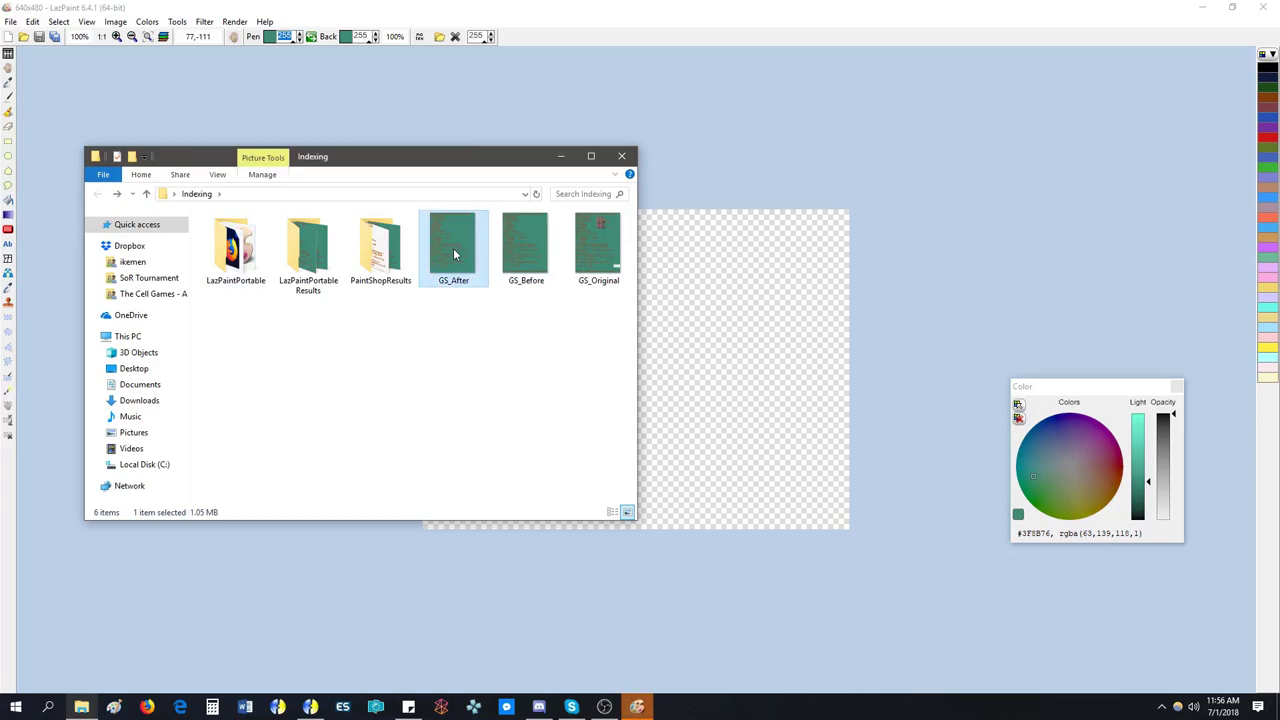
drag(452, 252, 676, 16)
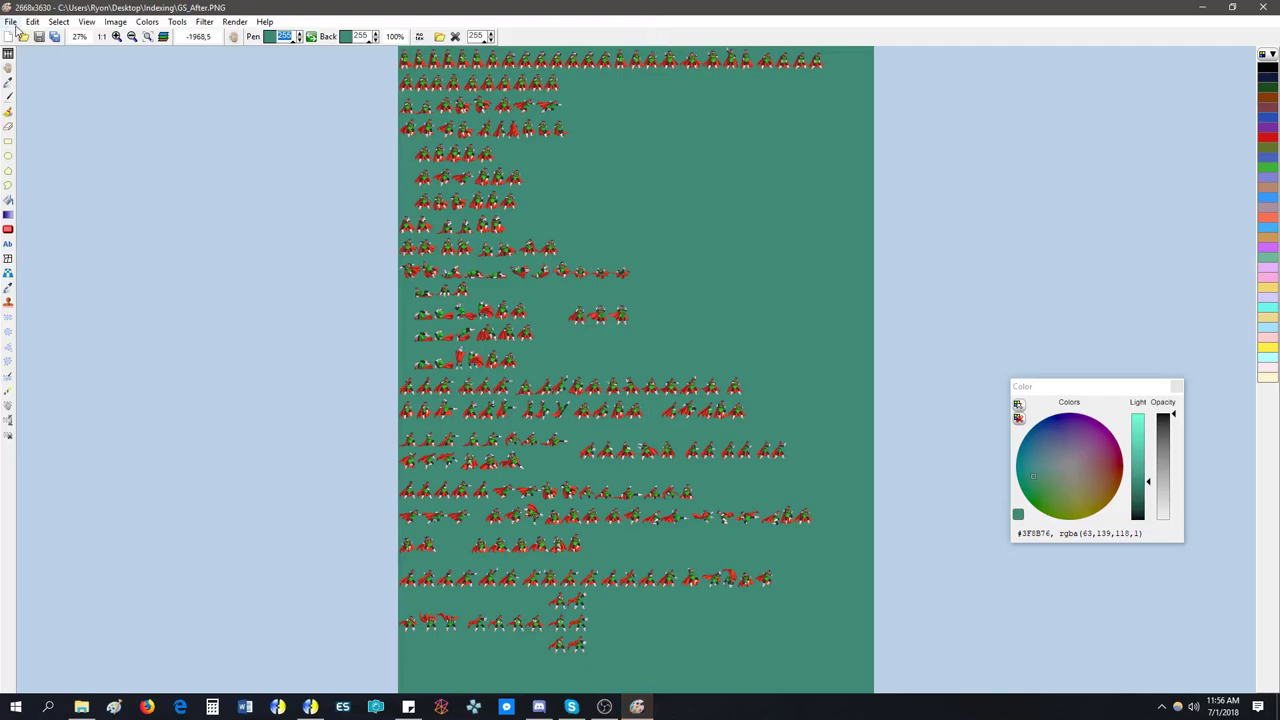
scroll(453, 380, down, 1)
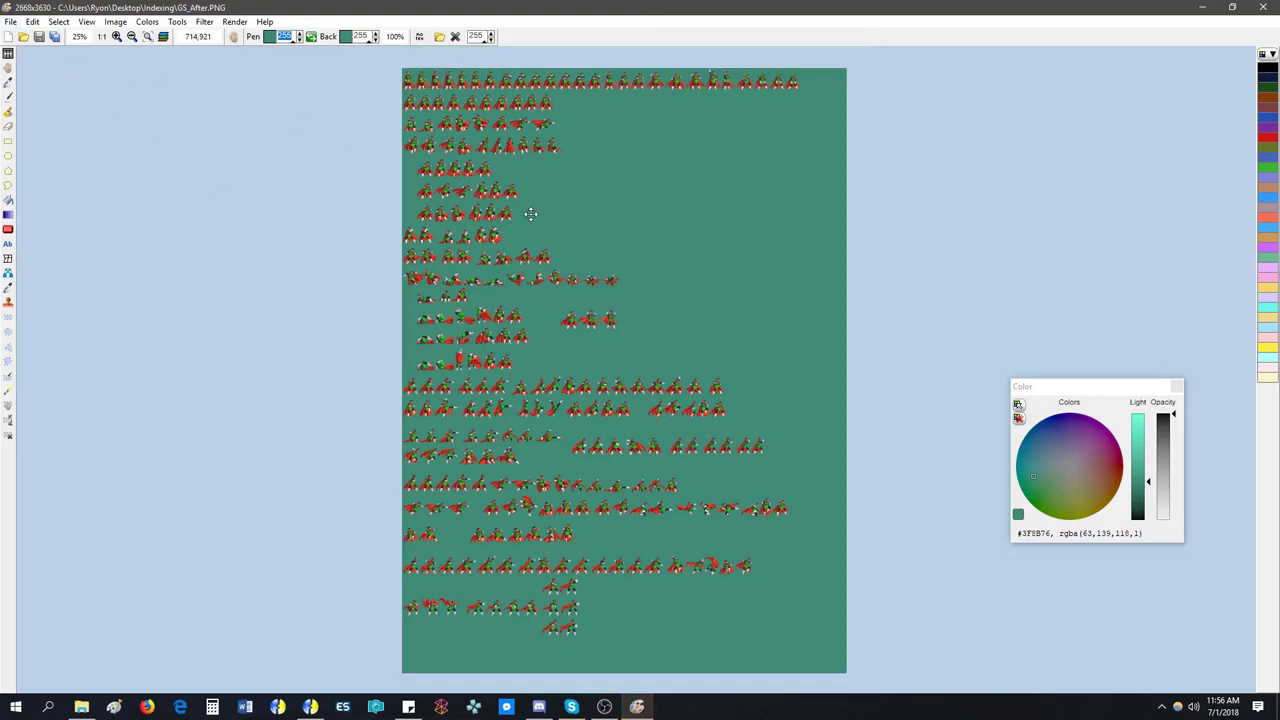
- Save As into the Indexing folder as CheckOutTheseResults with the PNG file type
click(10, 21)
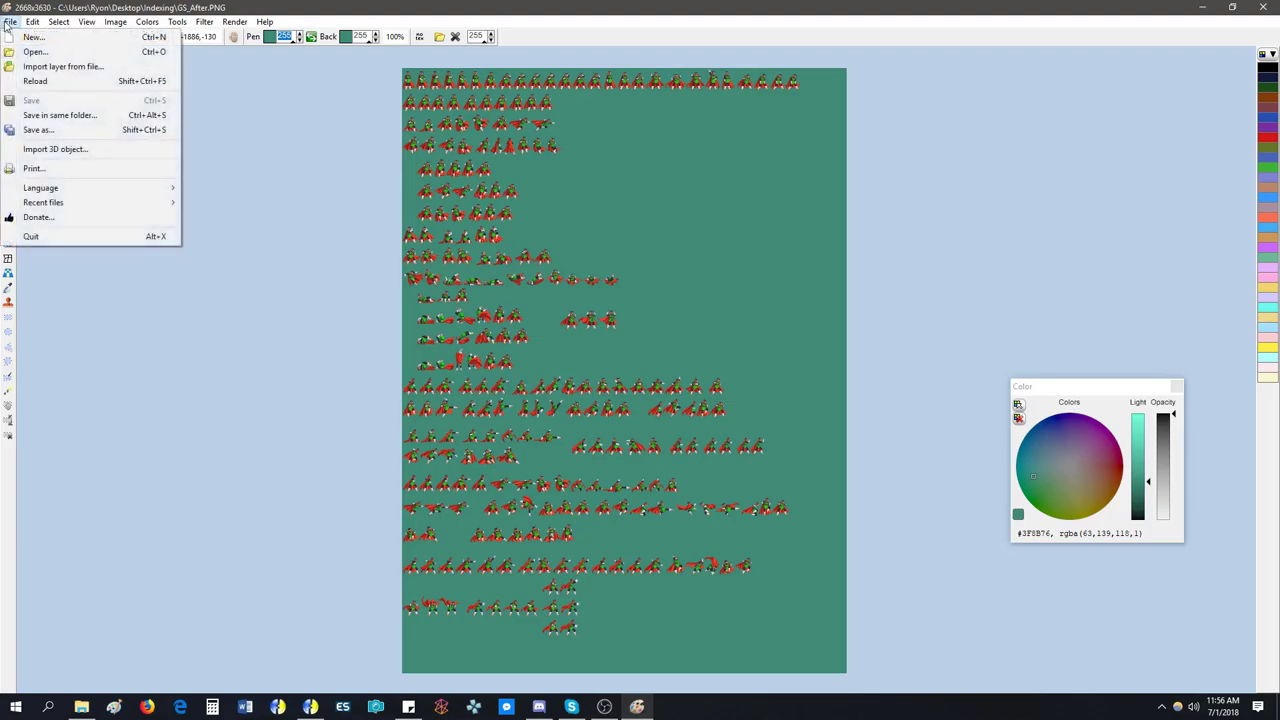
click(38, 130)
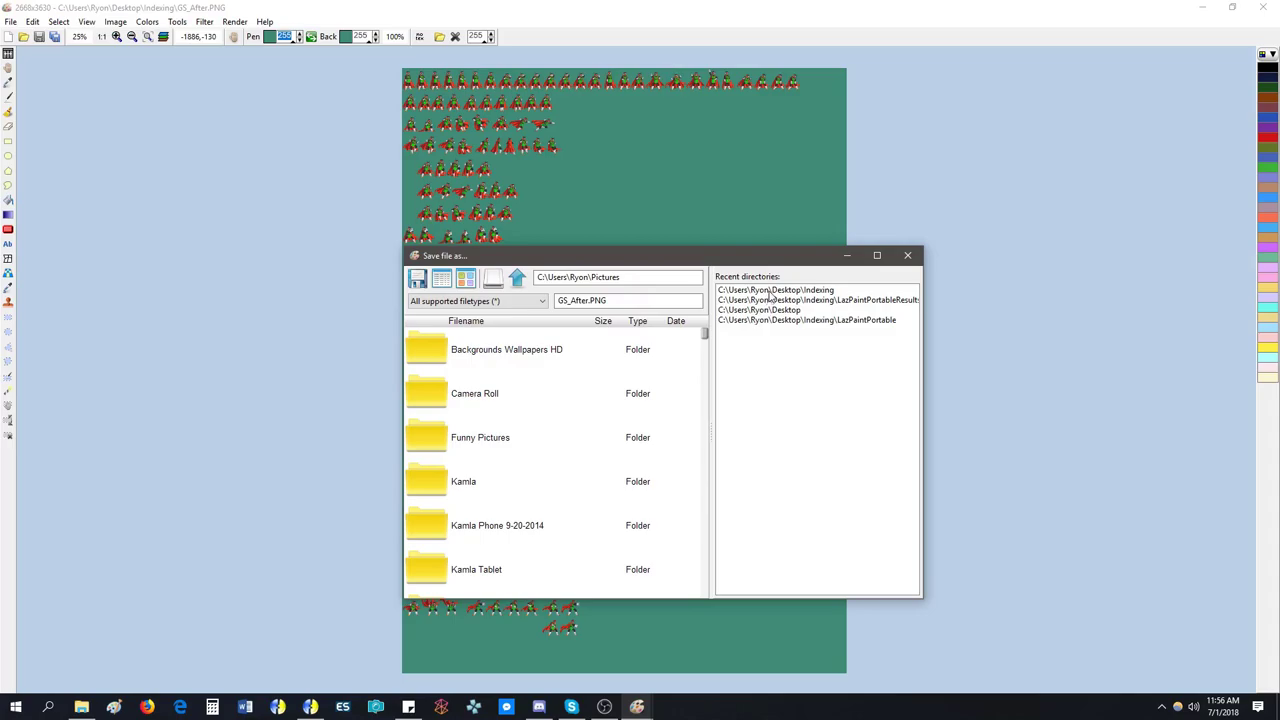
click(771, 291)
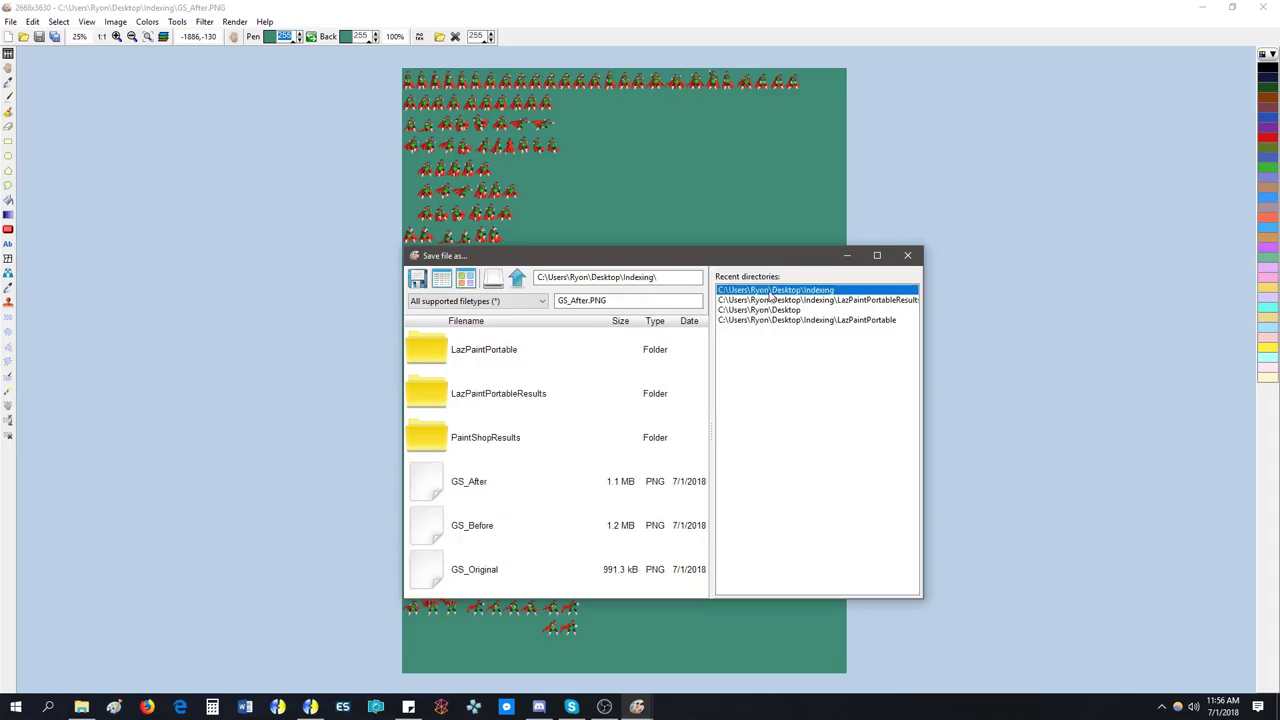
double_click(588, 300)
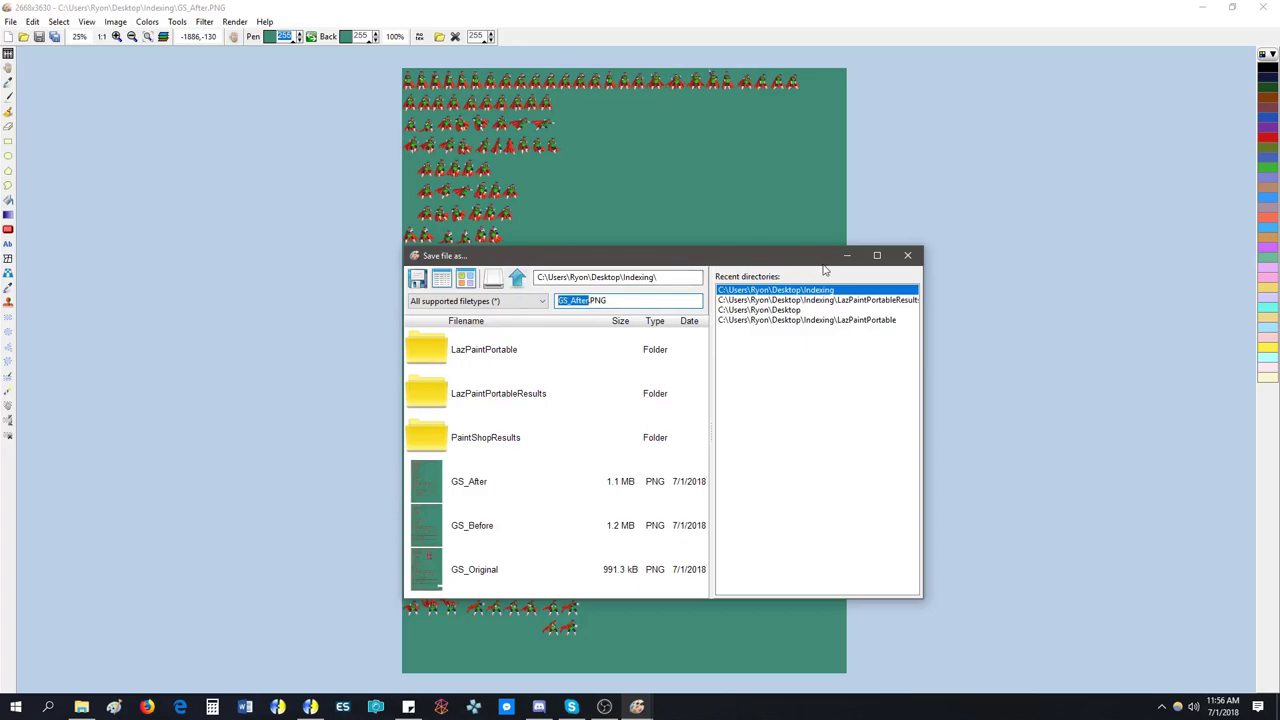
text(CheckOutTheseResults)
click(493, 302)
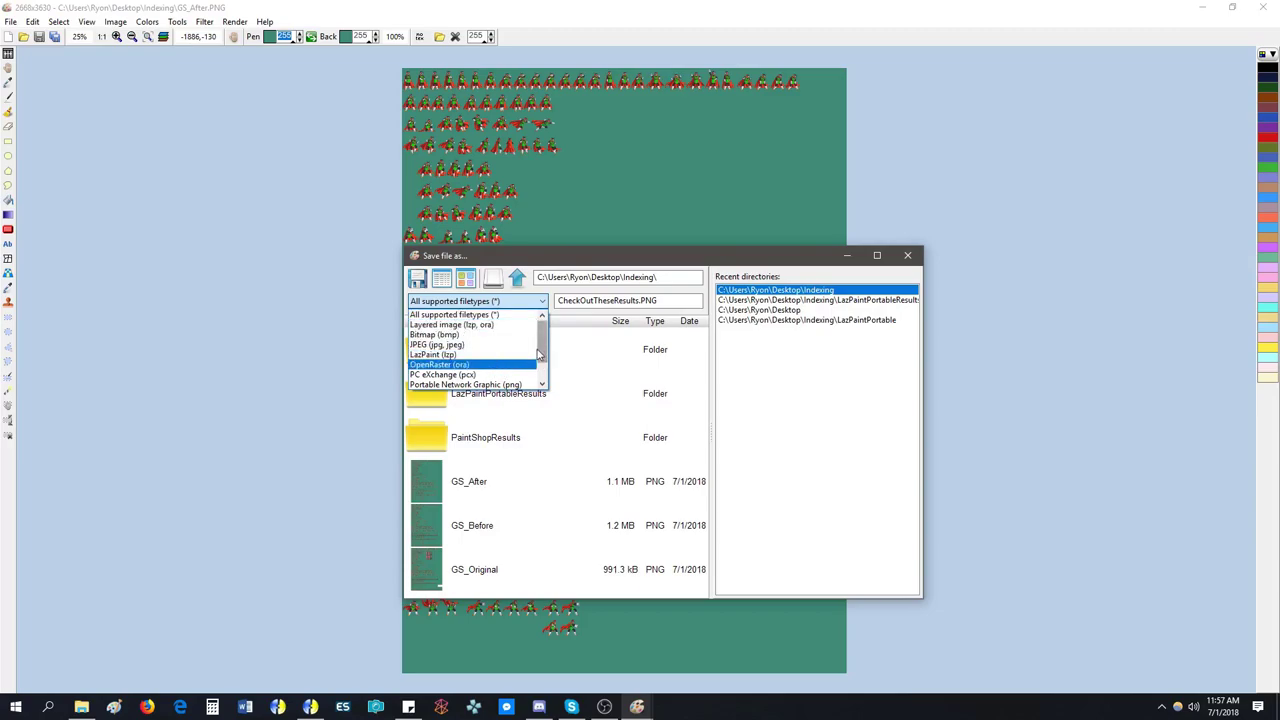
scroll(538, 353, down, 1)
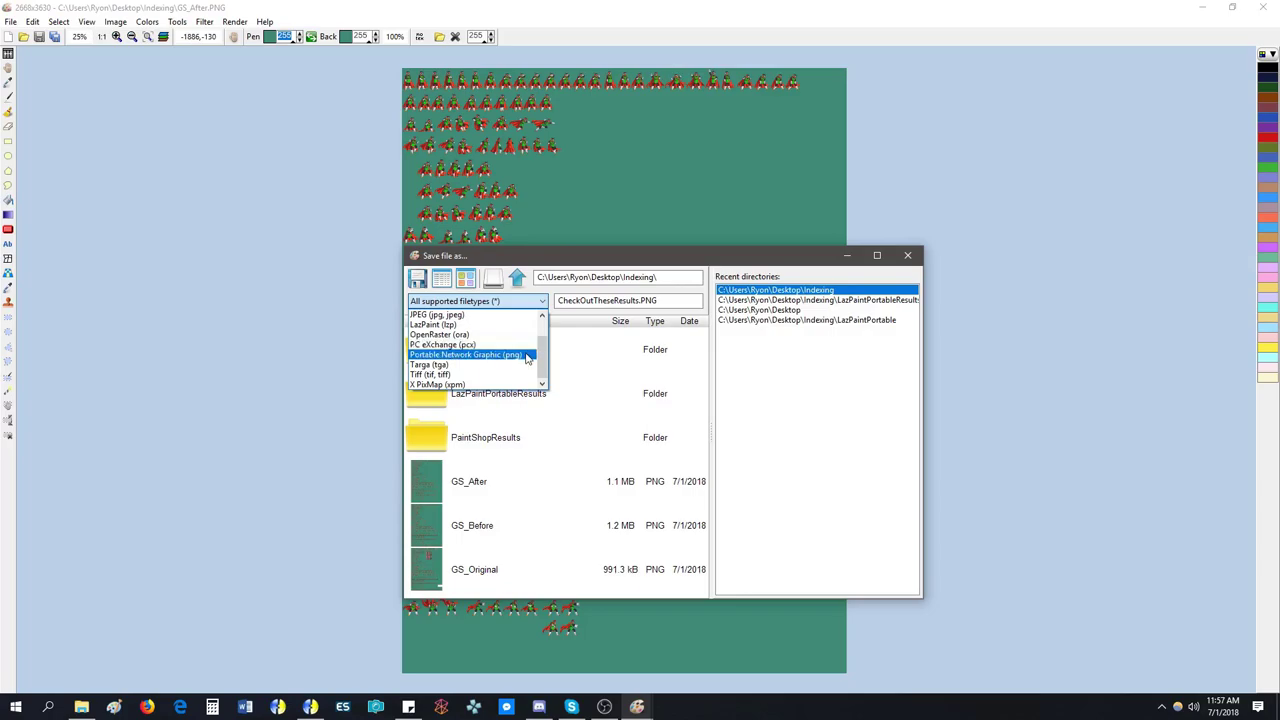
click(527, 356)
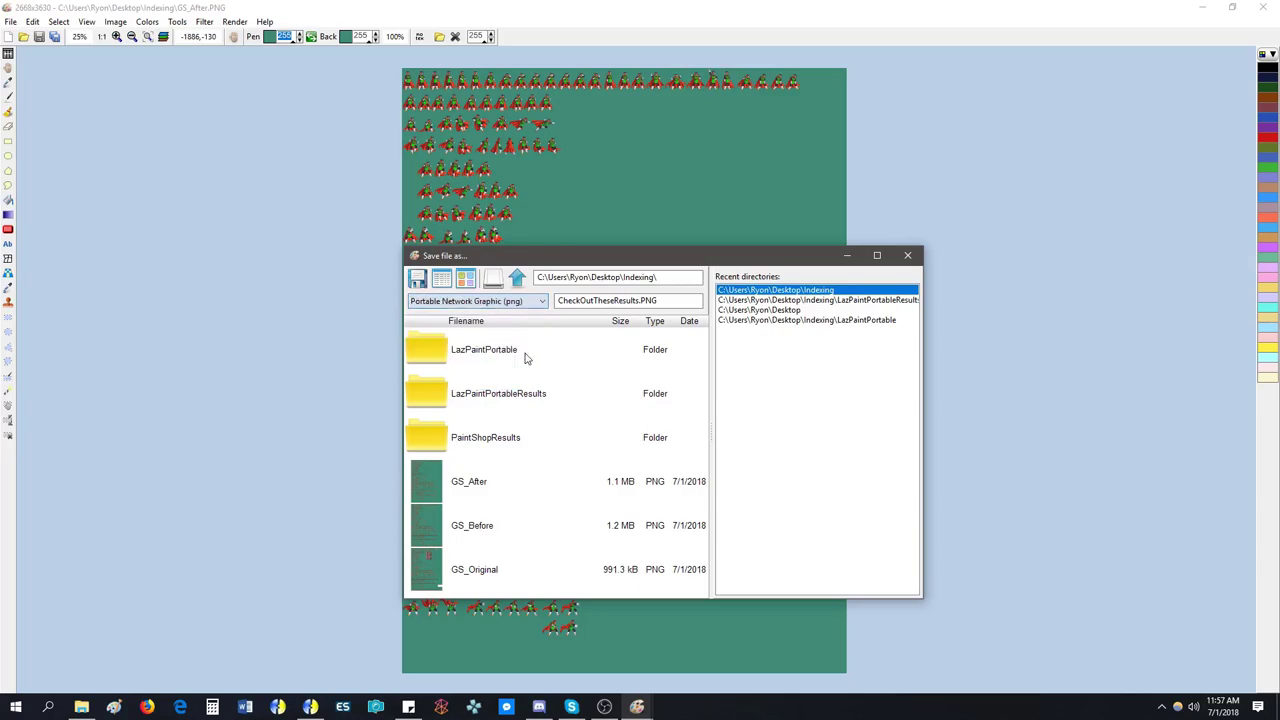
click(419, 282)
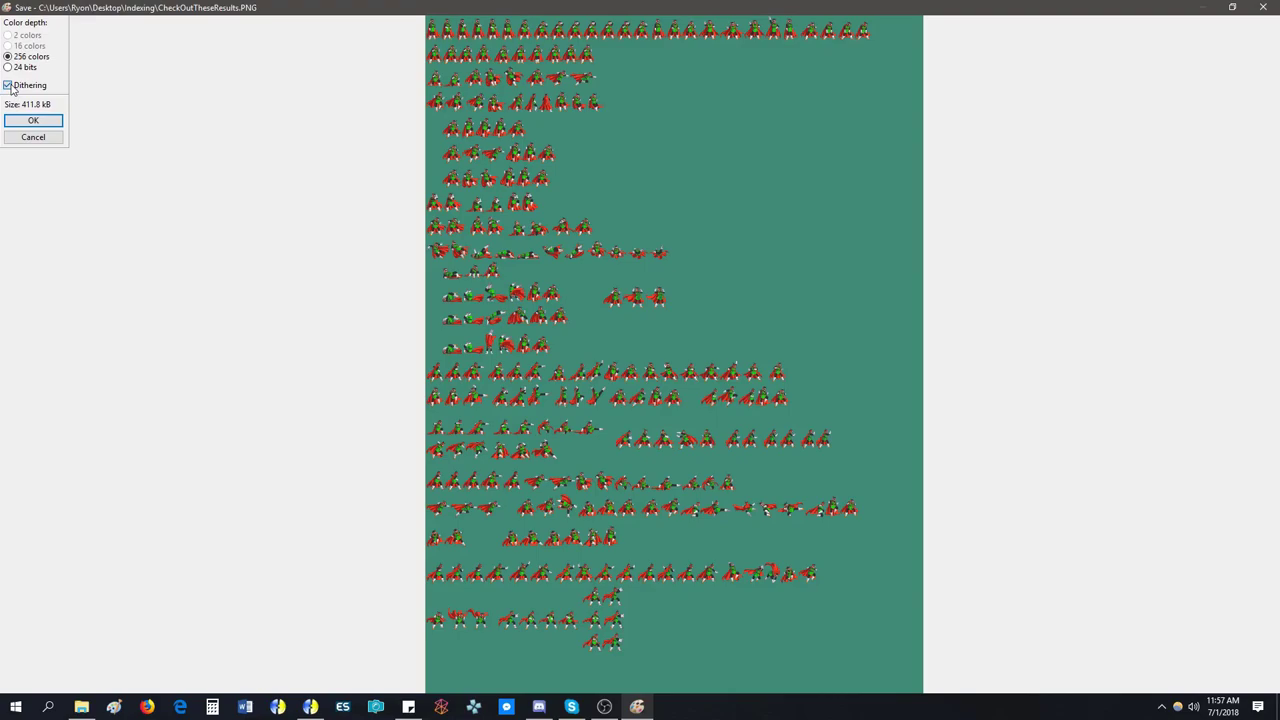
- Confirm the 256-colour PNG save with dithering unchecked, then minimize LazPaint
click(10, 87)
click(34, 121)
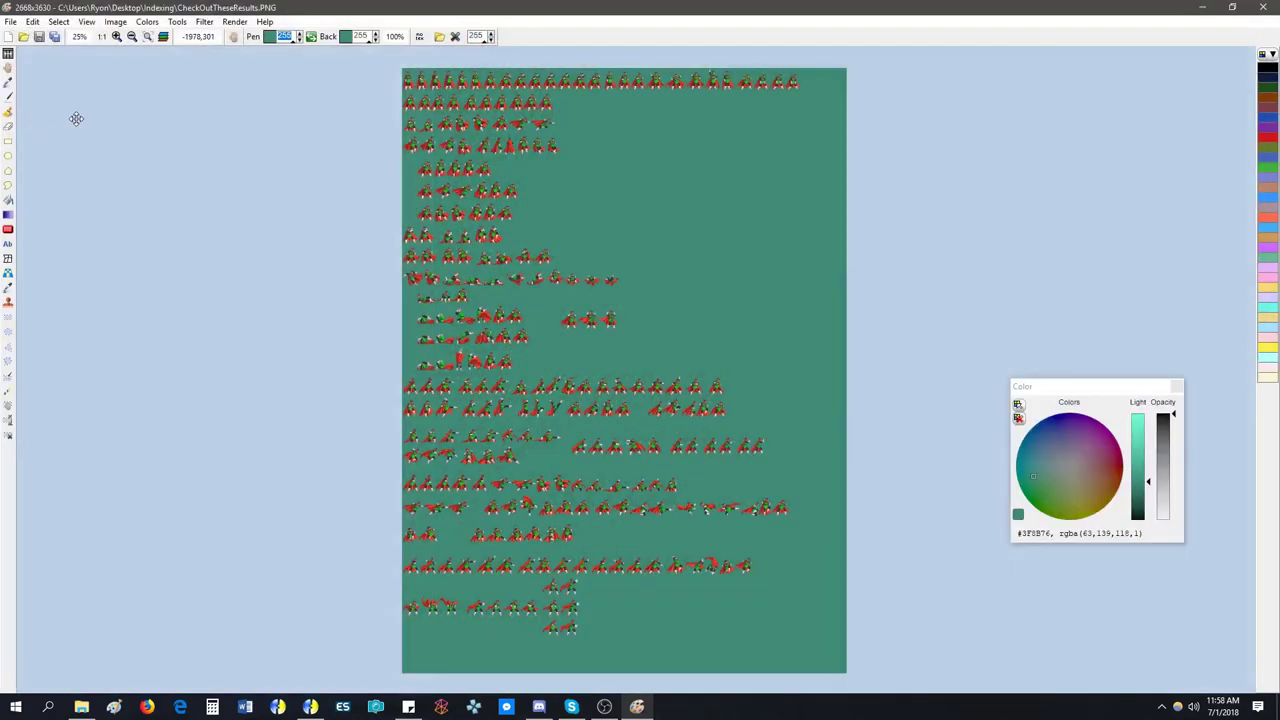
click(1201, 10)
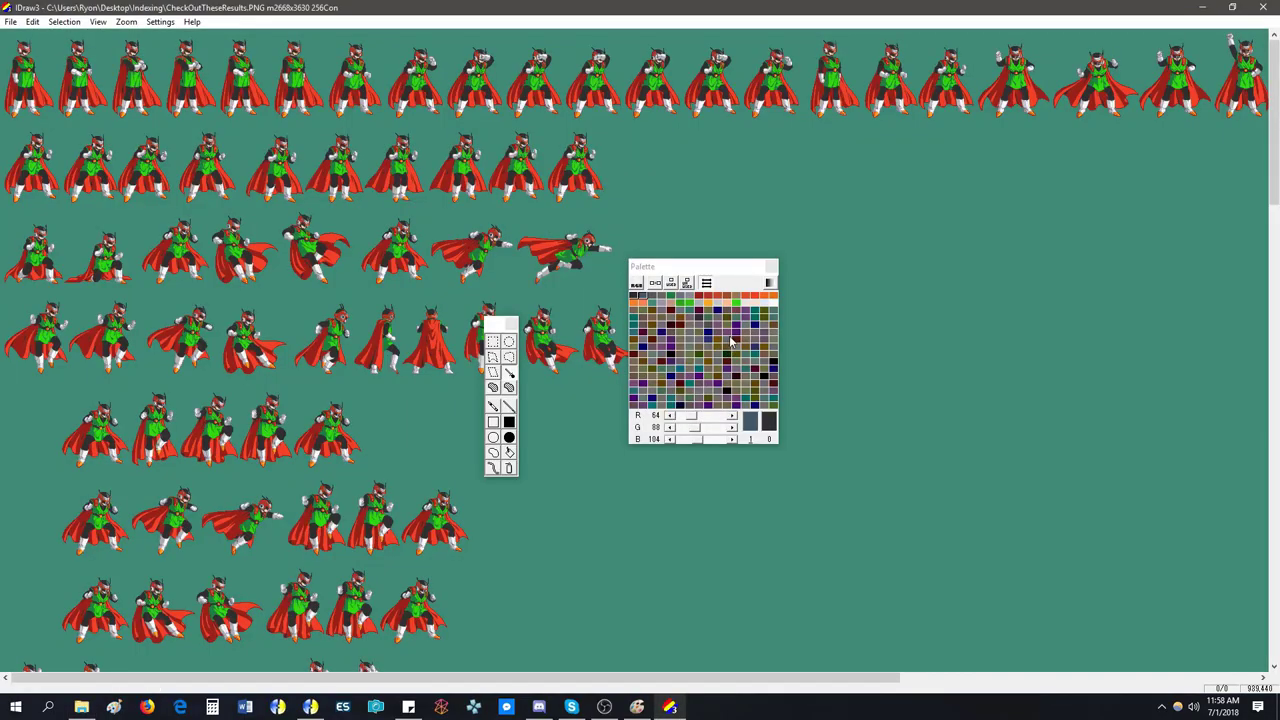
- Toggle the Palette window between showing used and unused colours
click(687, 284)
click(687, 284)
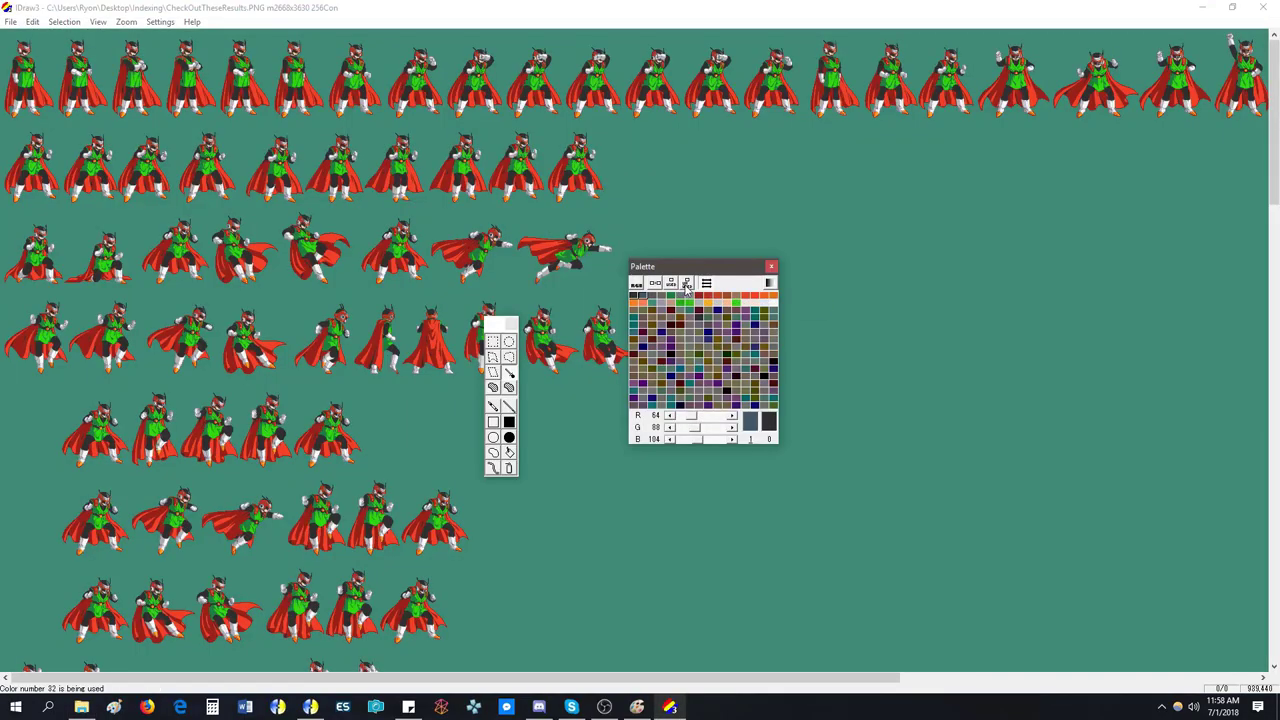
click(687, 285)
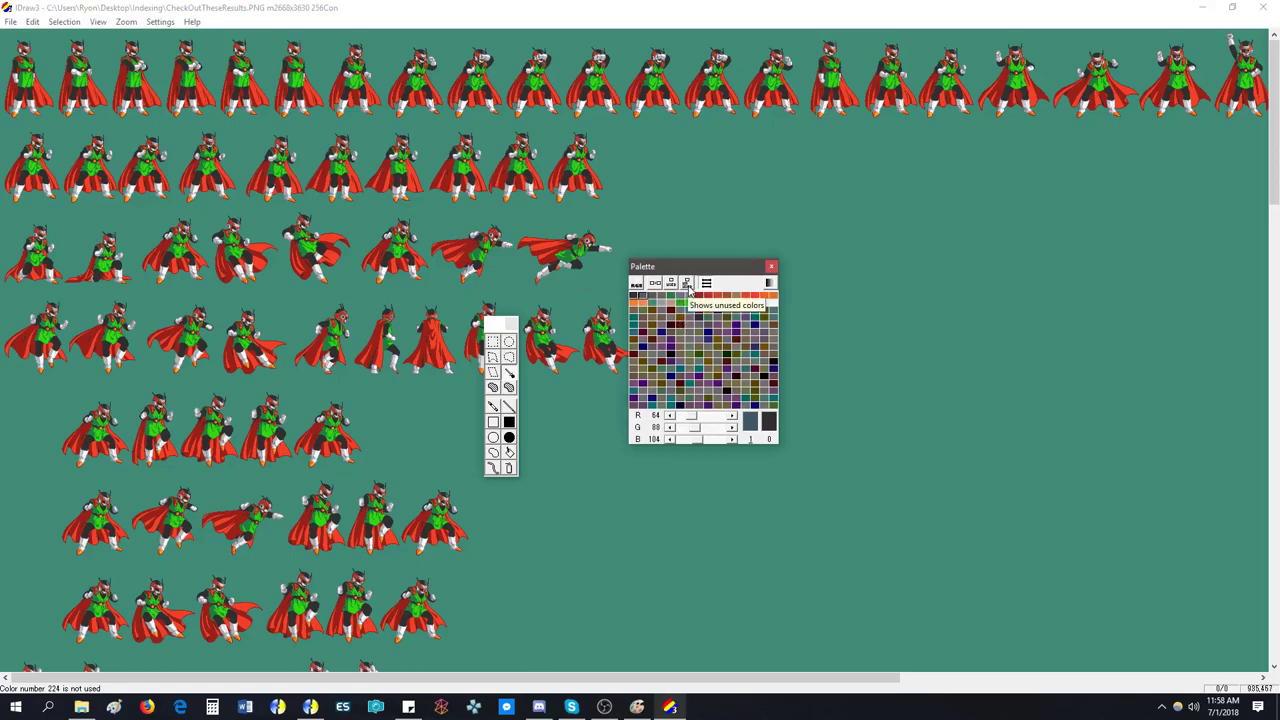
click(688, 286)
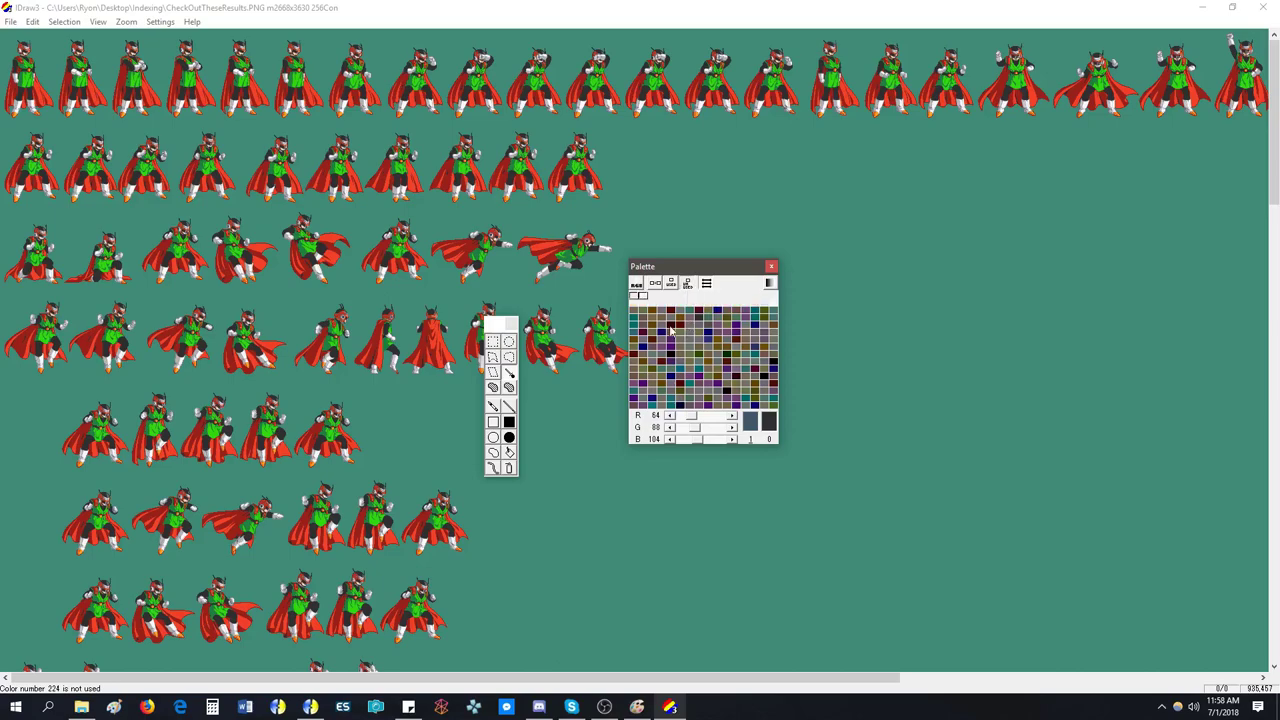
- Set palette entries 32 and 255 to black and fill the range between with Define a gradient
click(634, 315)
right_click(774, 405)
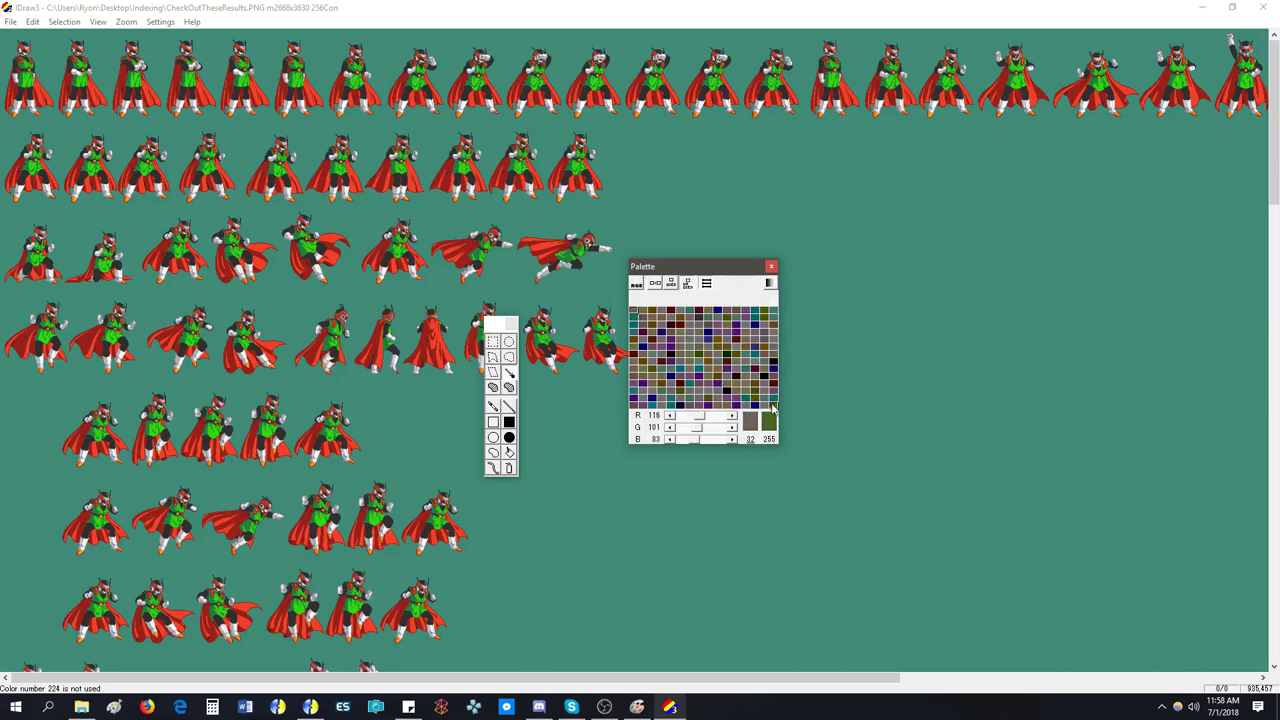
right_click(773, 408)
double_click(633, 315)
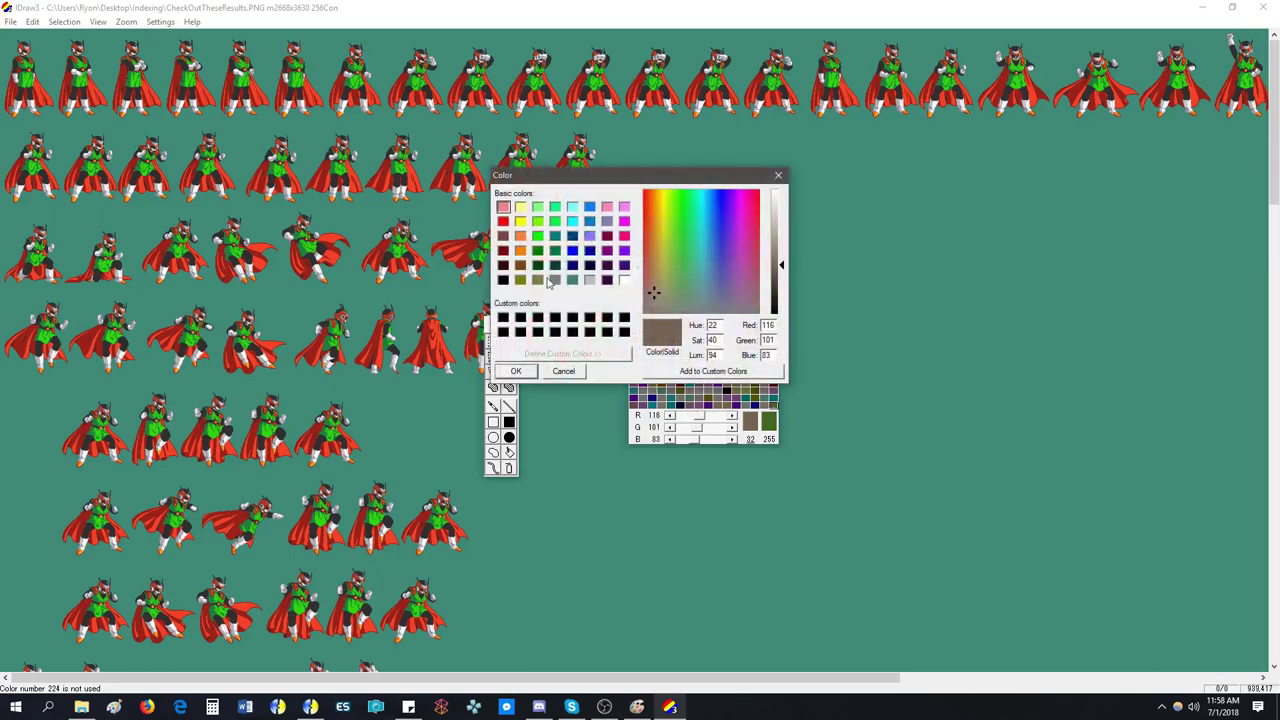
click(503, 280)
click(517, 370)
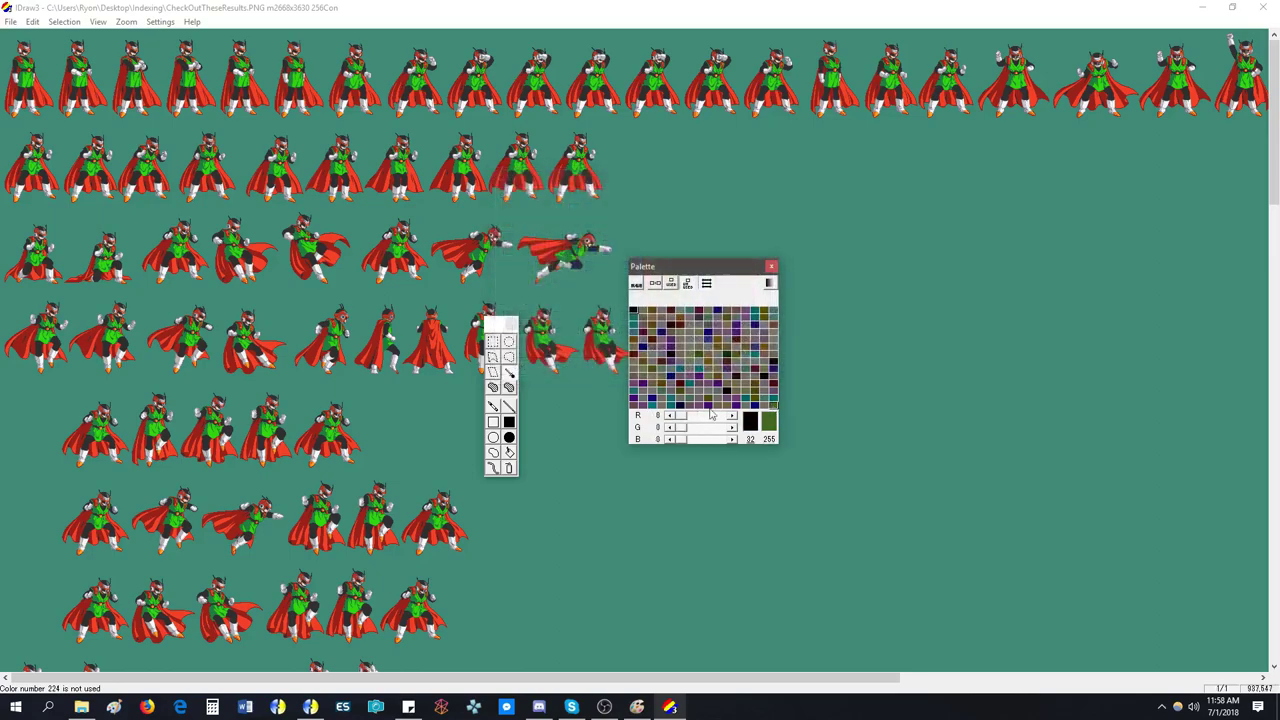
double_click(774, 407)
click(503, 280)
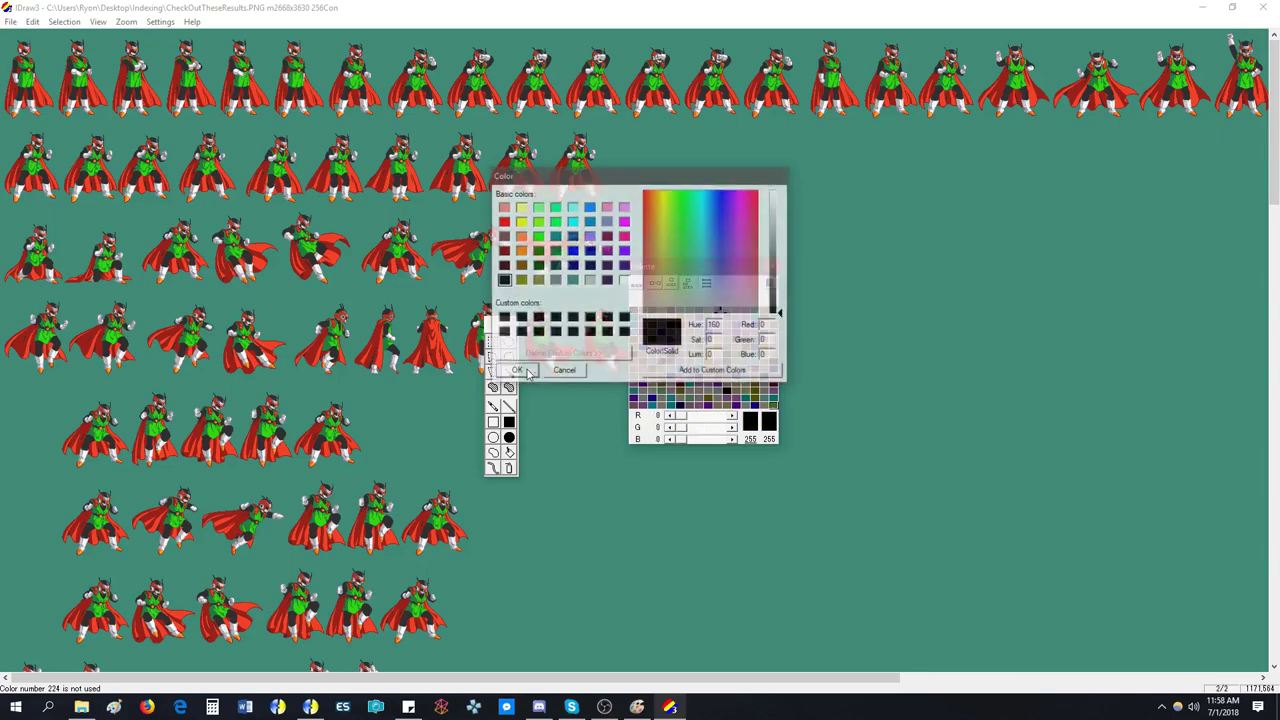
click(516, 370)
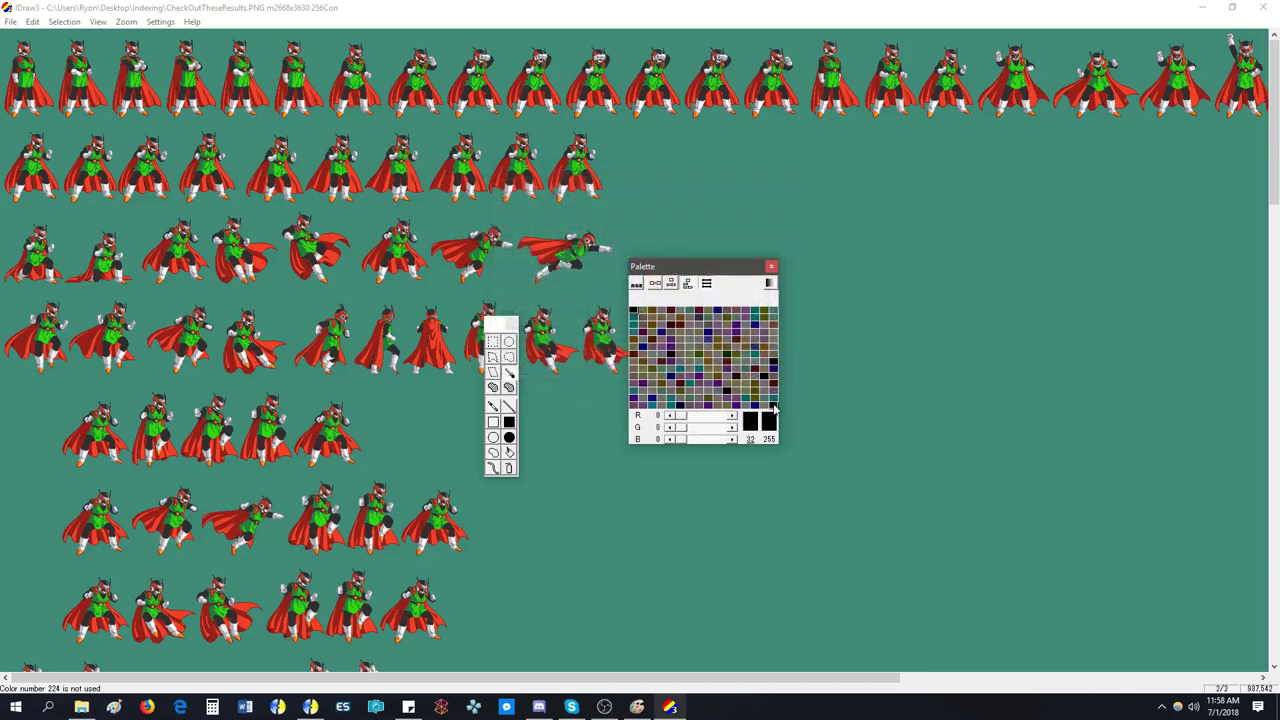
click(769, 284)
- Show the used colours and magnify the sprite sheet beyond 2x
click(687, 284)
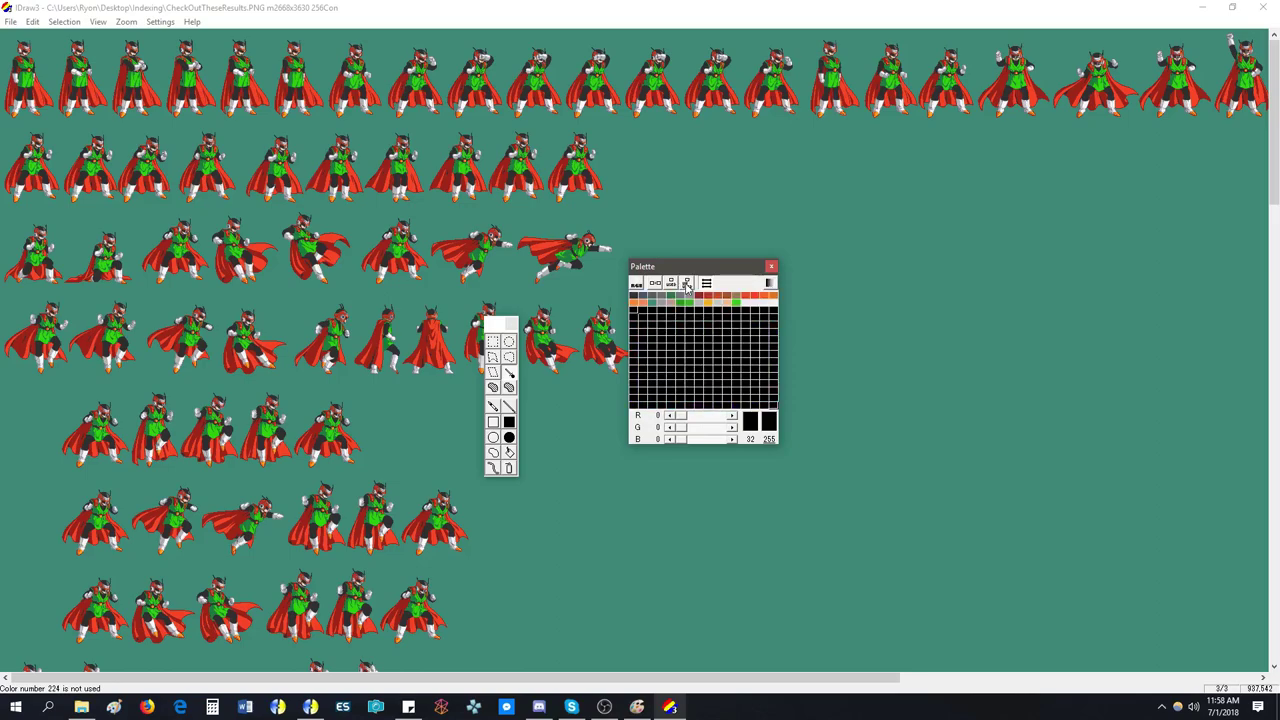
click(126, 21)
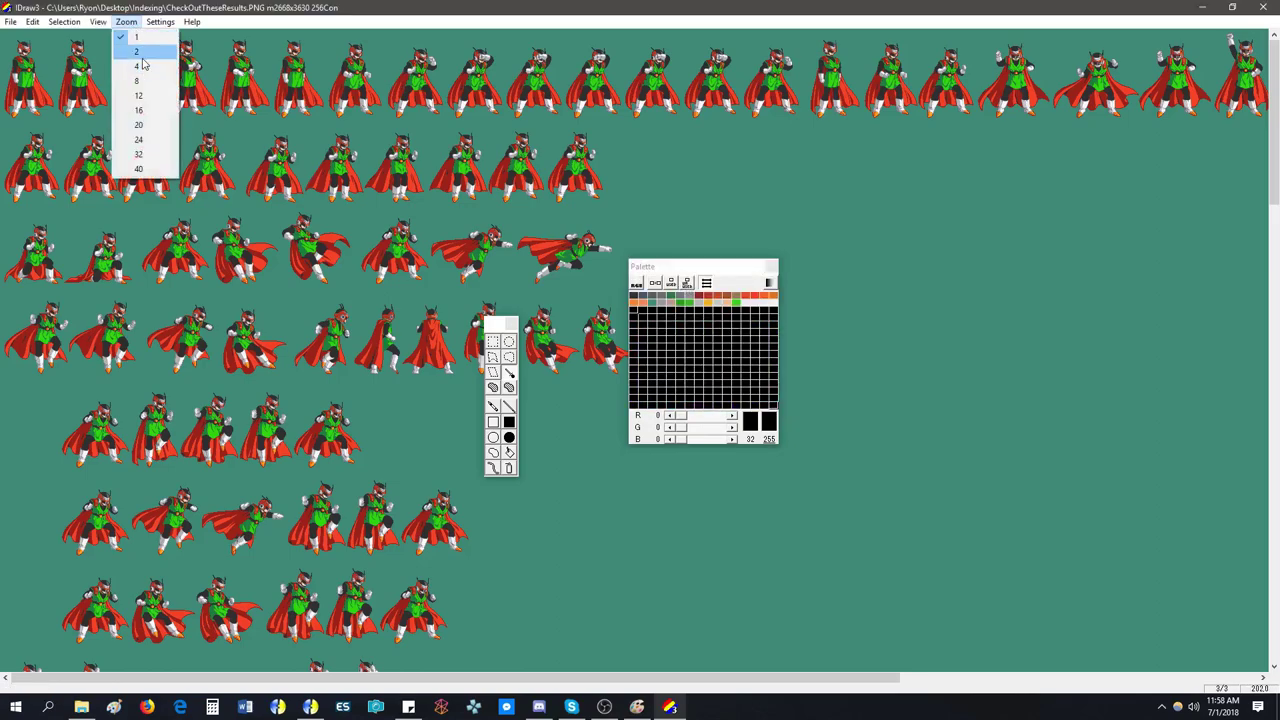
click(145, 51)
click(126, 21)
click(145, 68)
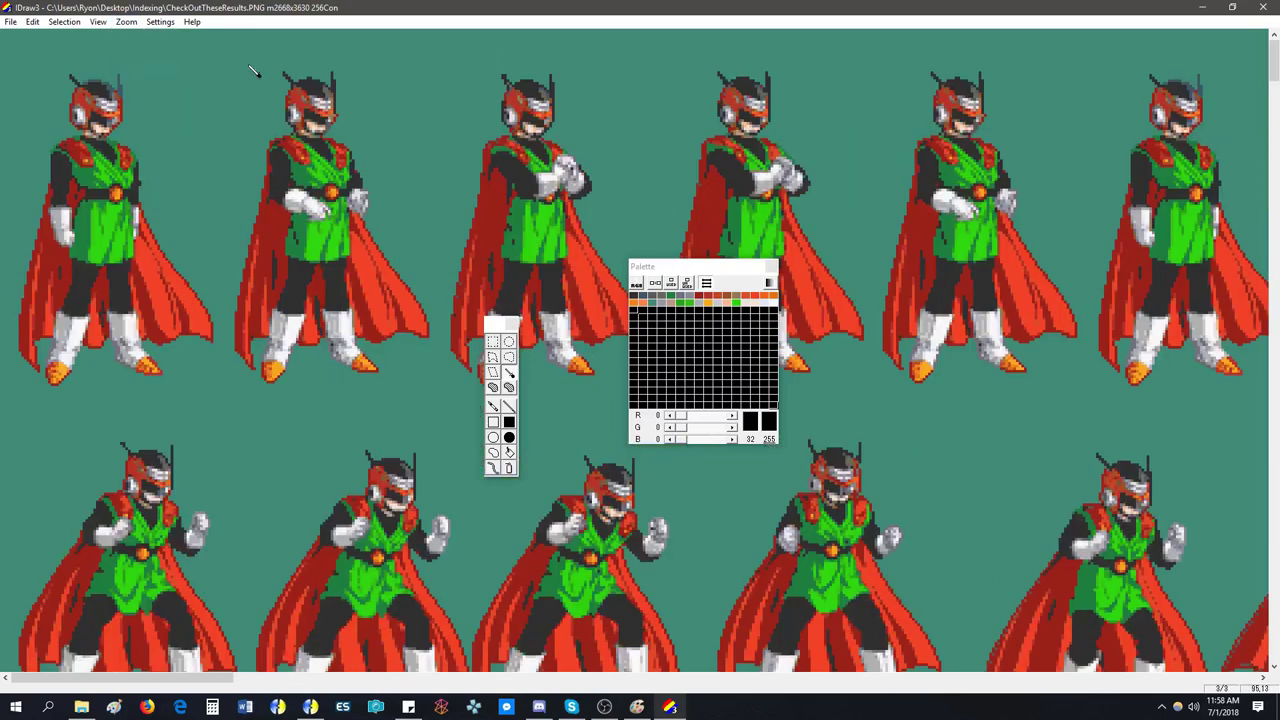
- Set palette entry 0 to bright green and entry 120 to magenta
click(497, 405)
double_click(632, 311)
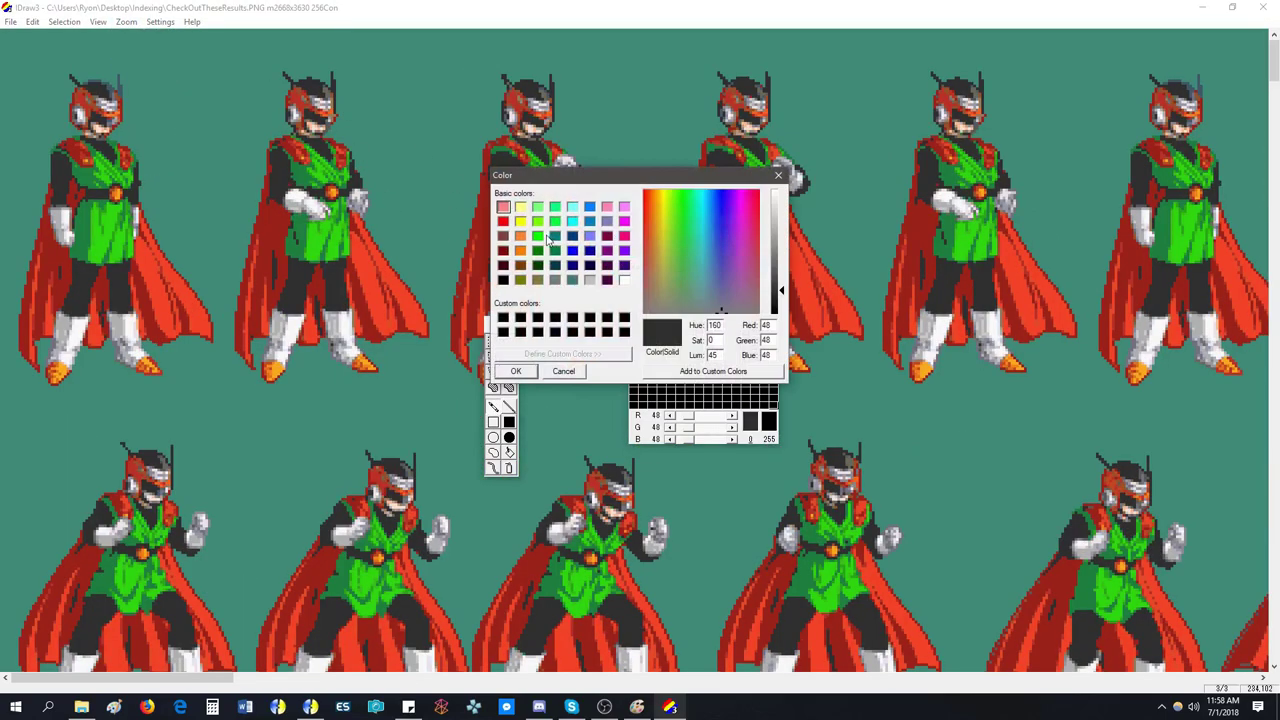
click(537, 236)
click(516, 371)
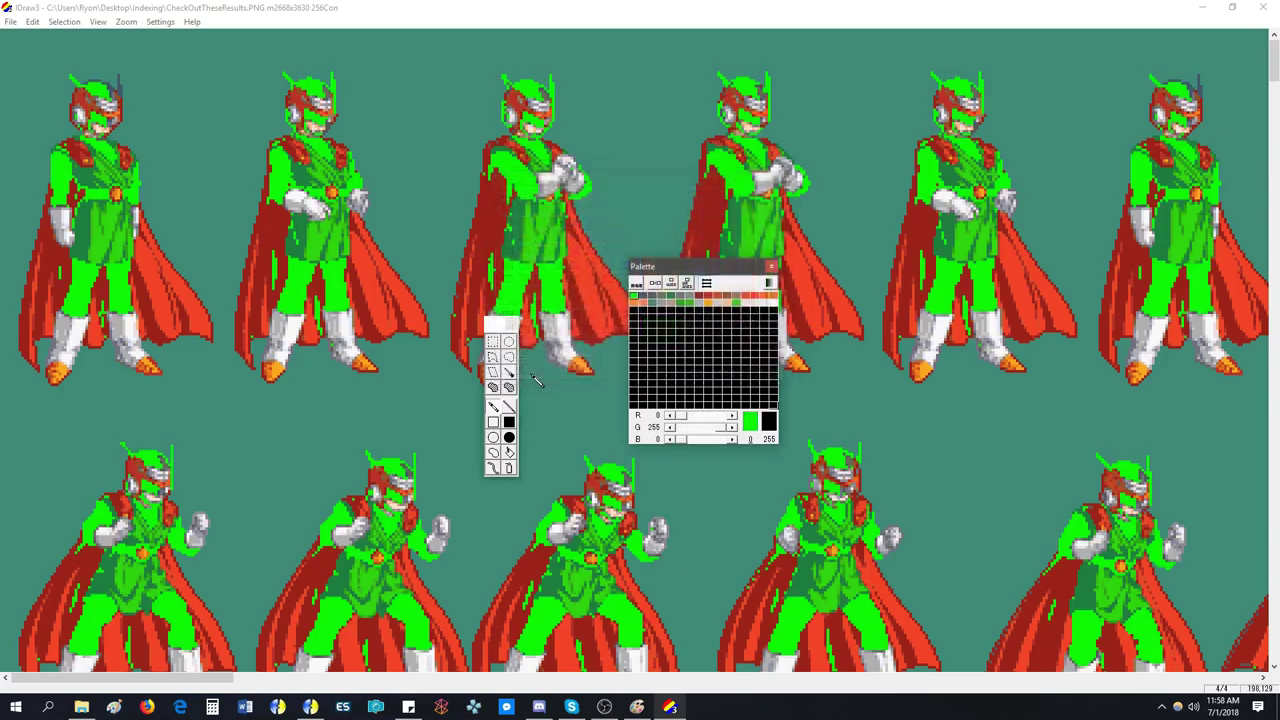
double_click(636, 316)
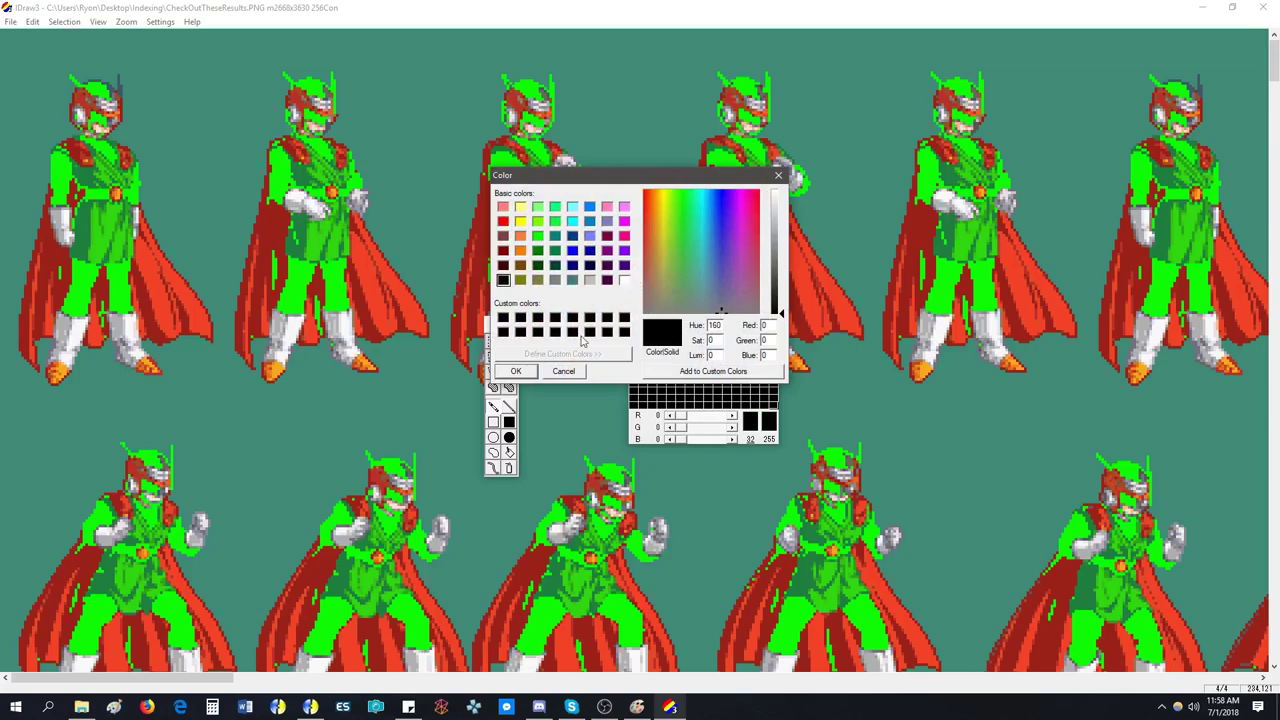
click(516, 371)
double_click(665, 360)
click(624, 222)
click(516, 371)
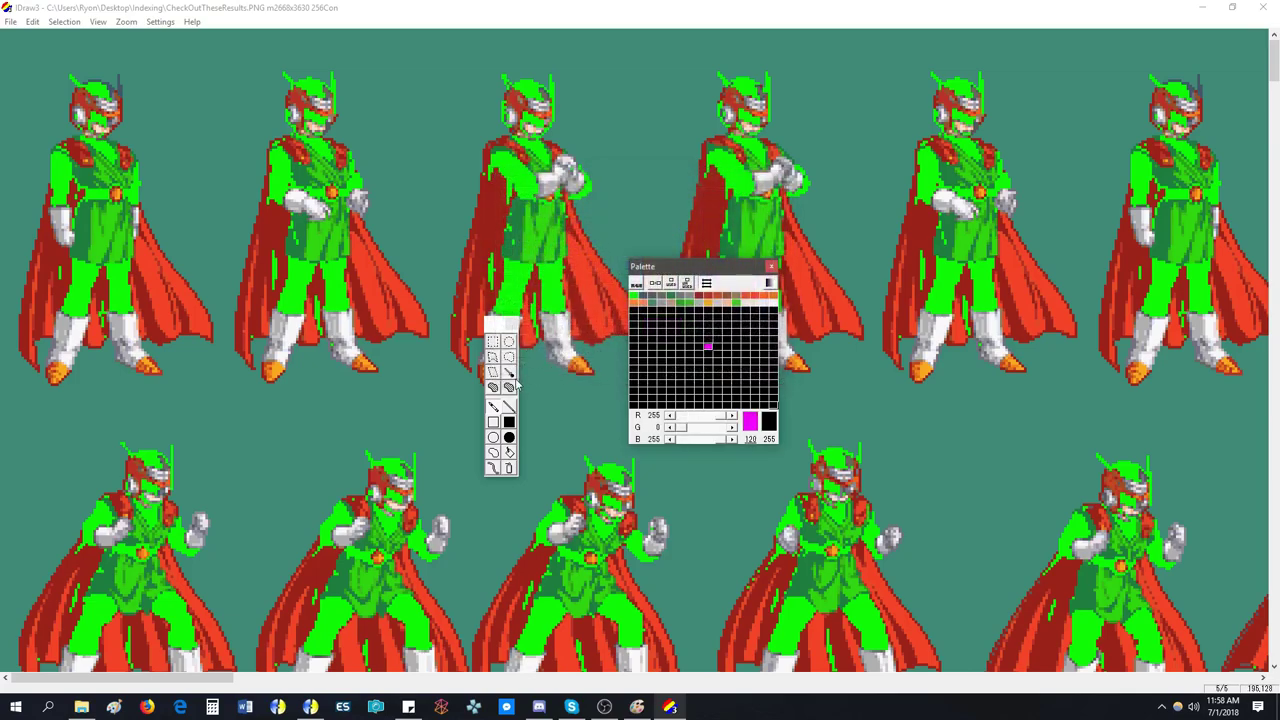
- Select all, make magenta the secondary colour, and recolour the teal background to magenta
click(563, 407)
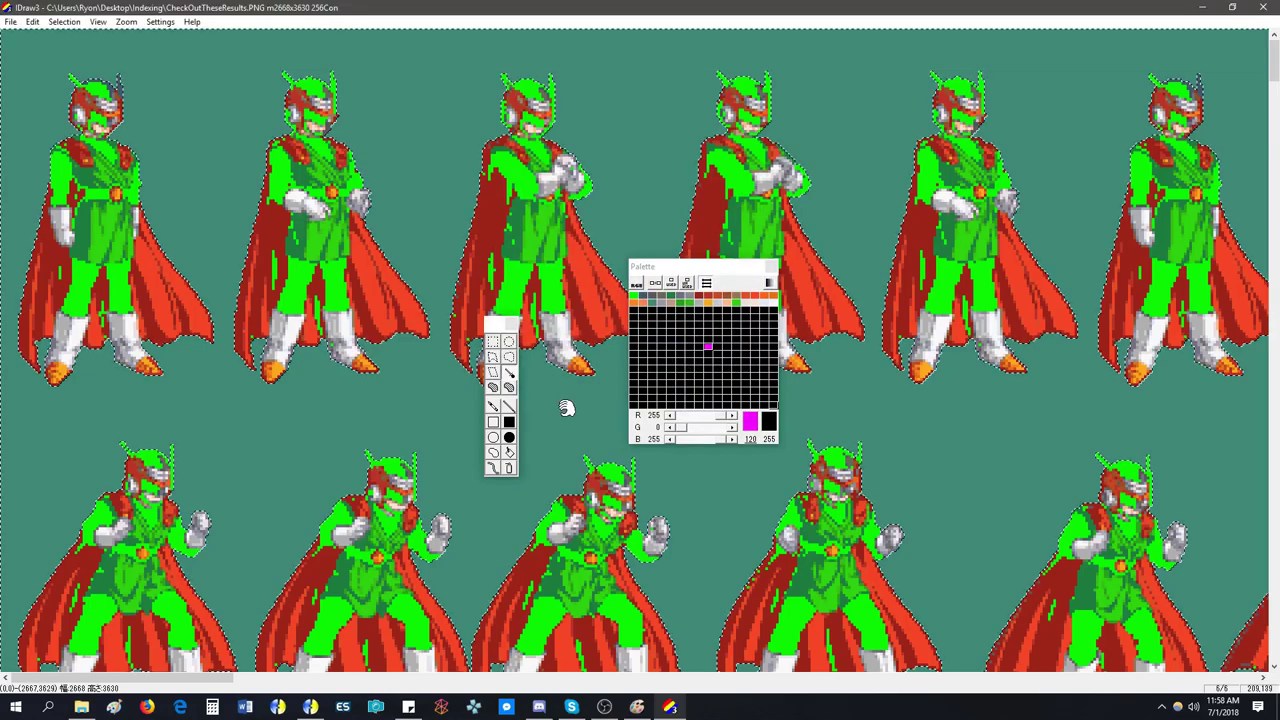
key(ctrl+a)
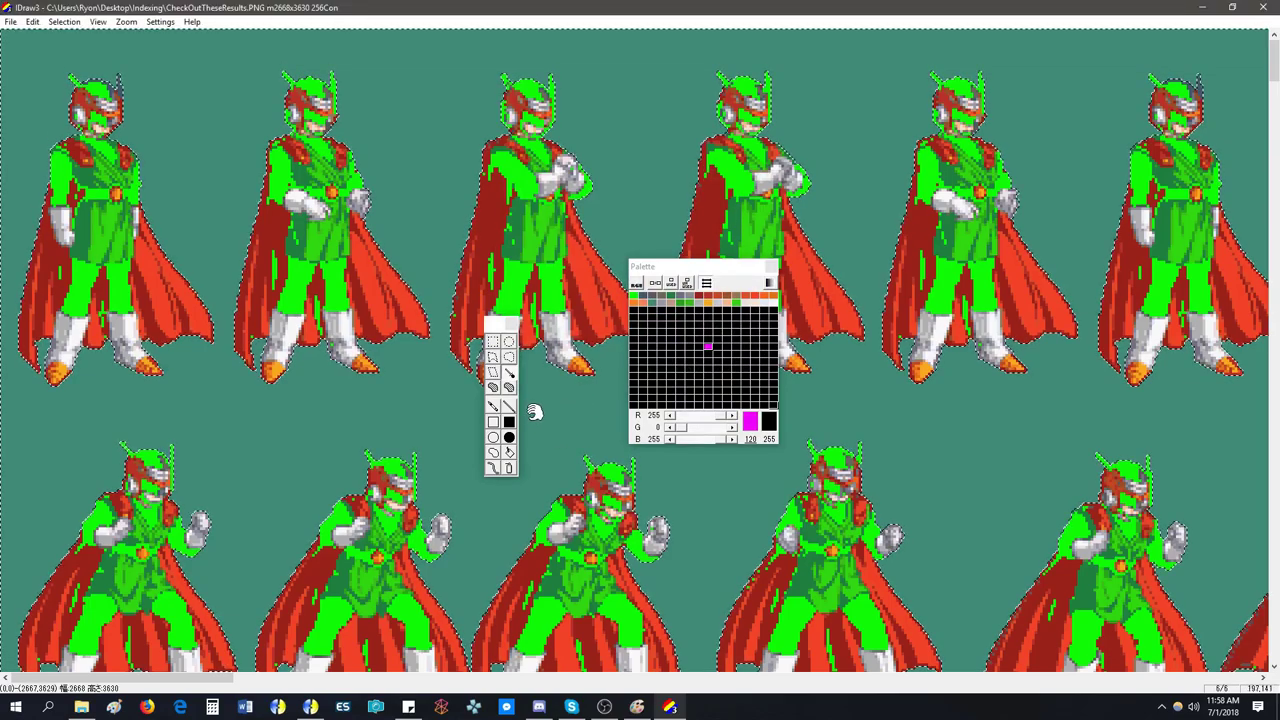
right_click(707, 346)
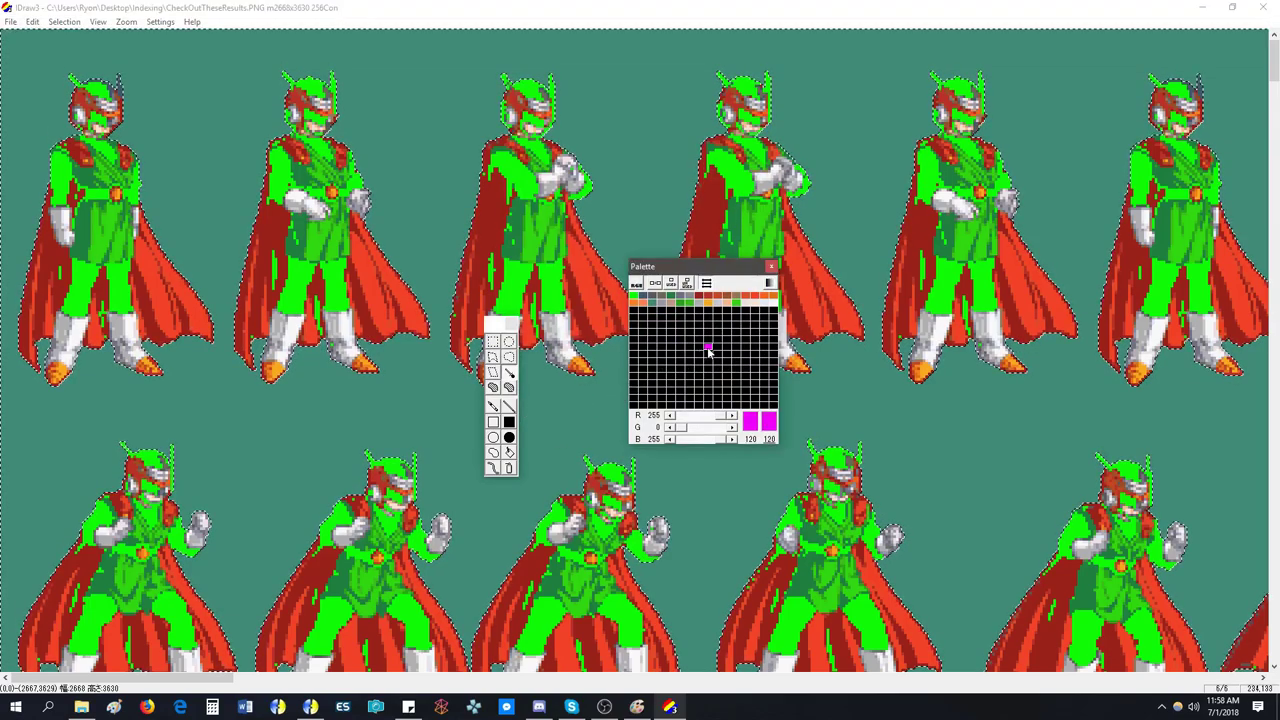
click(596, 407)
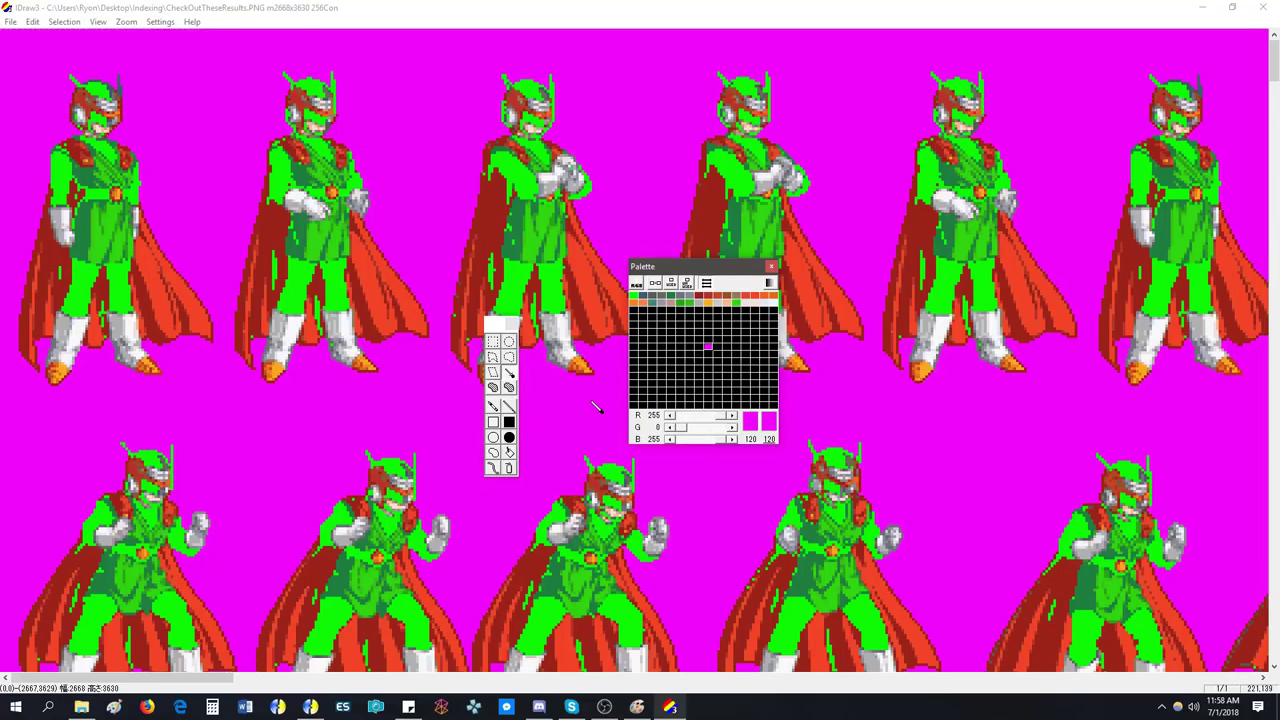
- Set palette entry 18 to RGB 48,48,48 and recolour the bright-green pixels to it
click(654, 305)
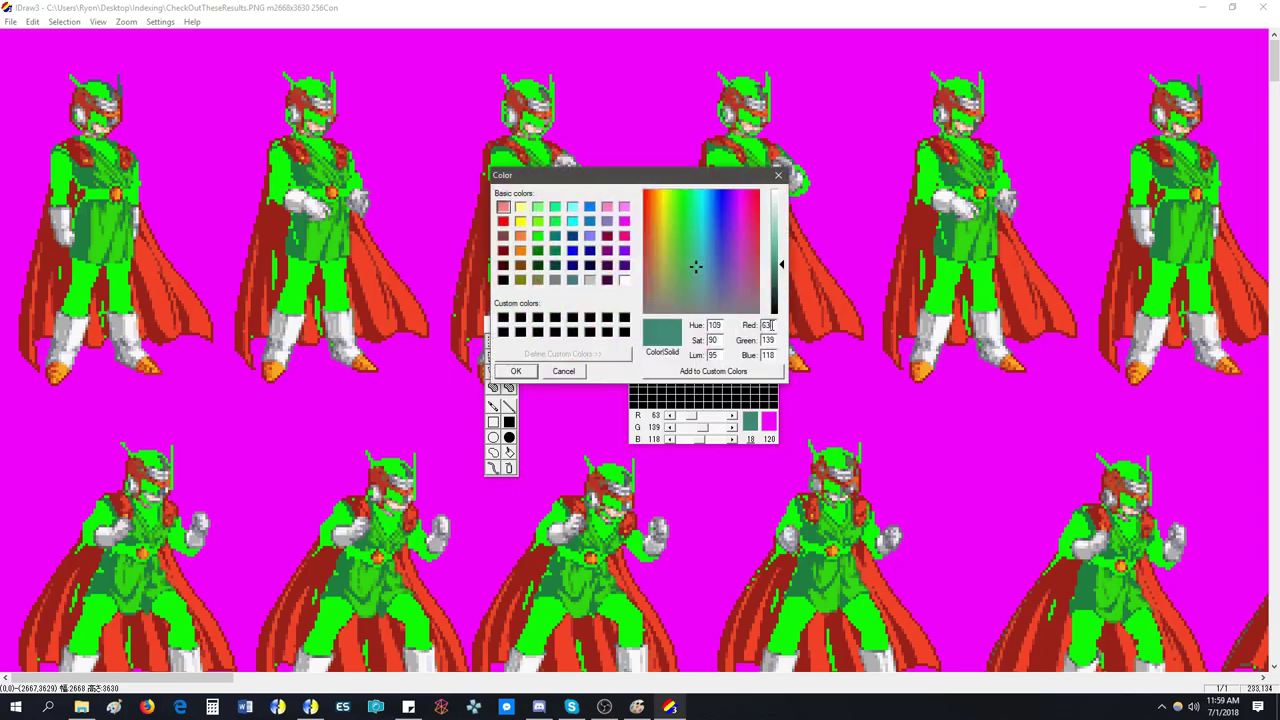
double_click(771, 325)
text(48)
key(Tab)
text(48)
key(Tab)
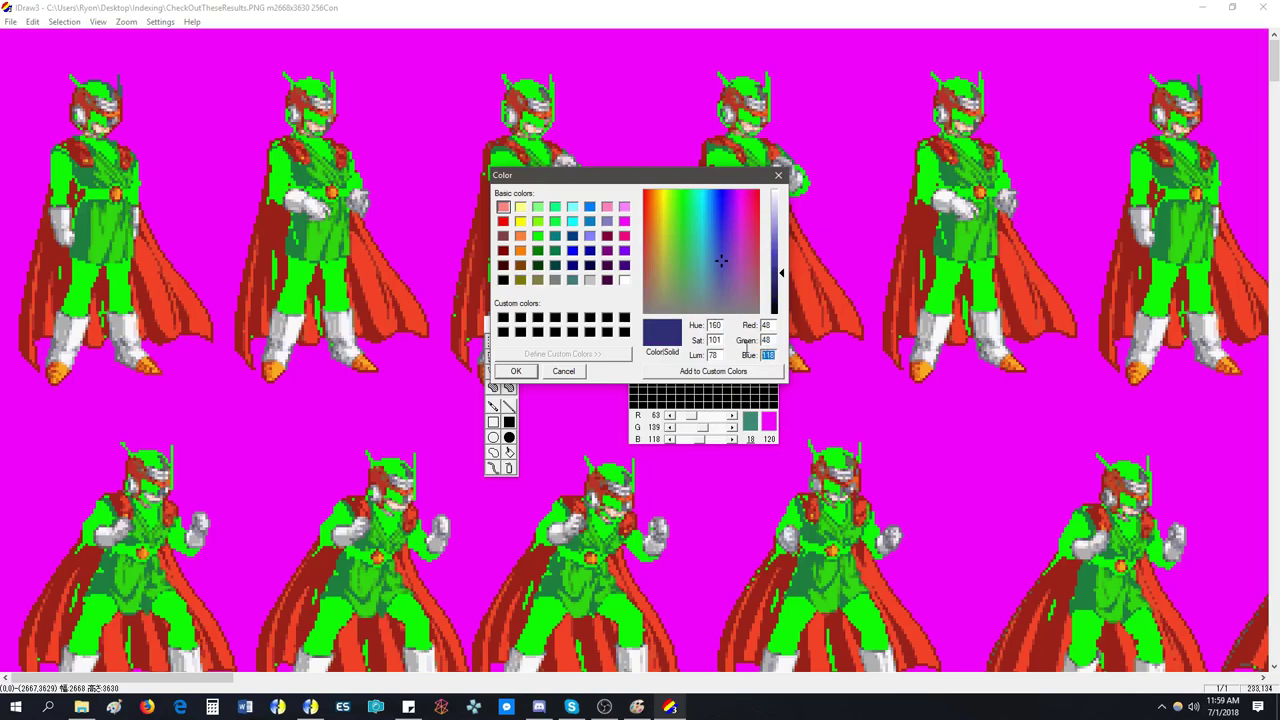
text(48)
click(515, 371)
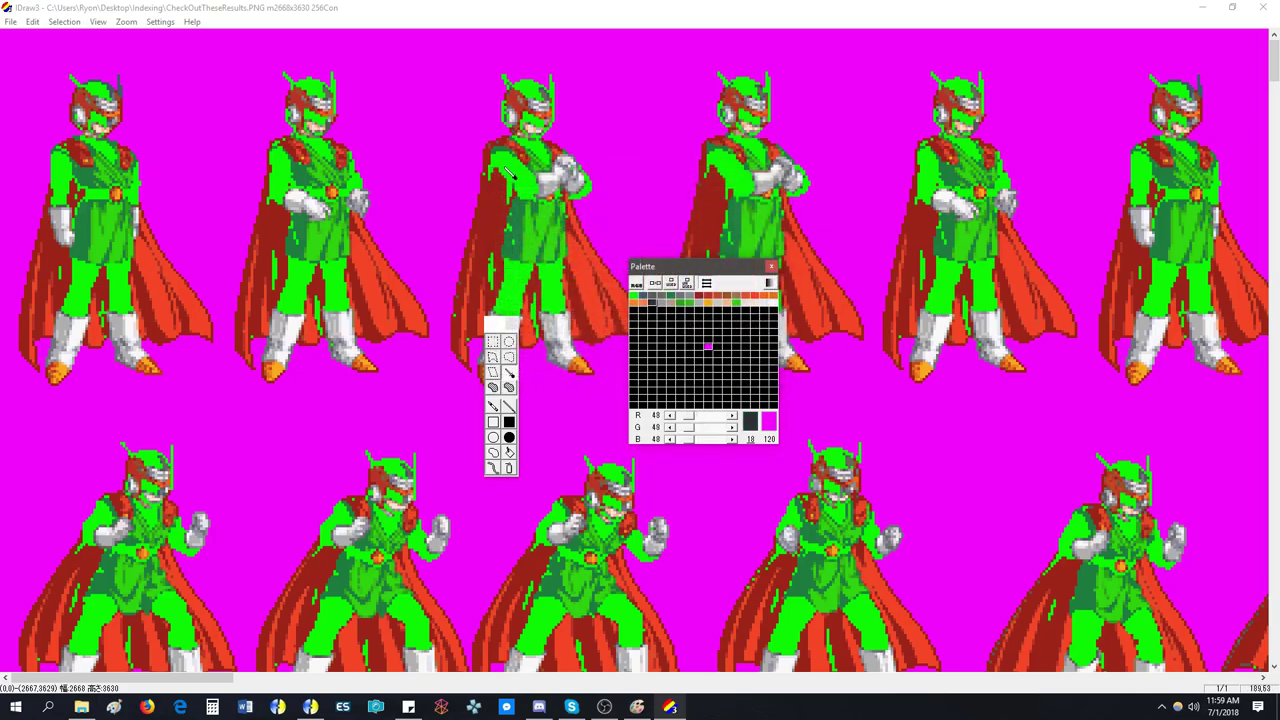
click(653, 304)
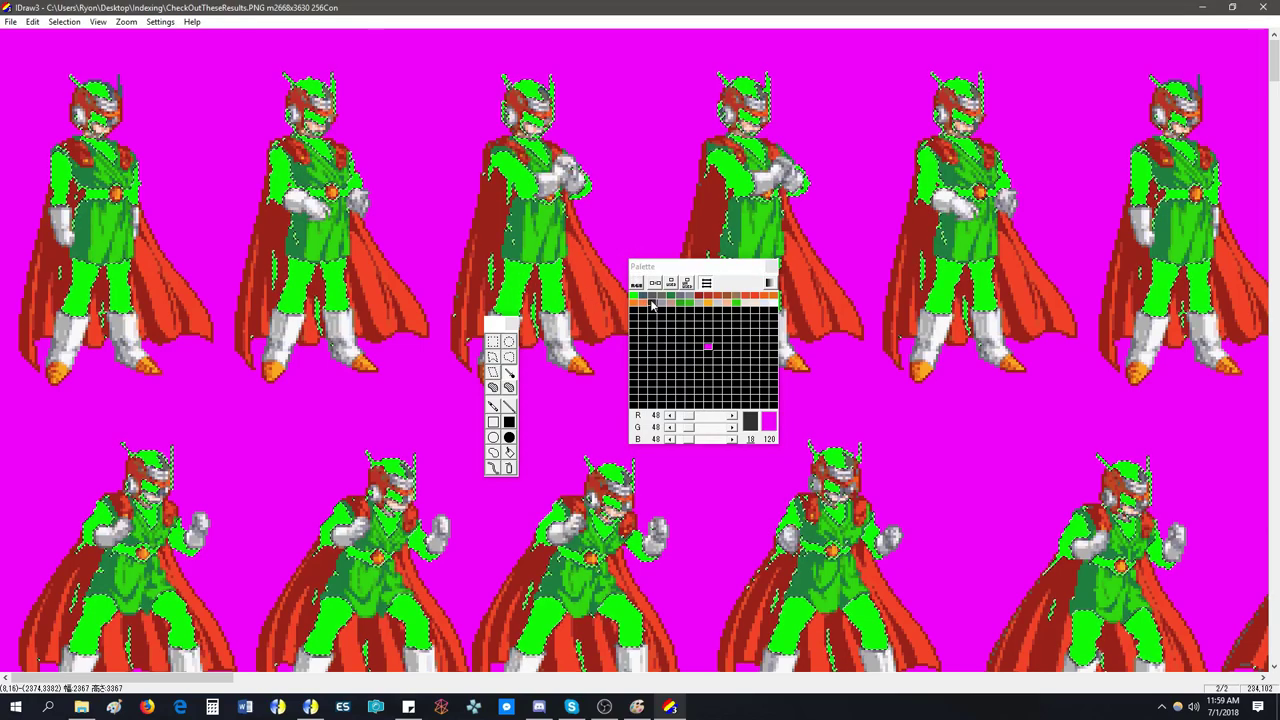
click(653, 304)
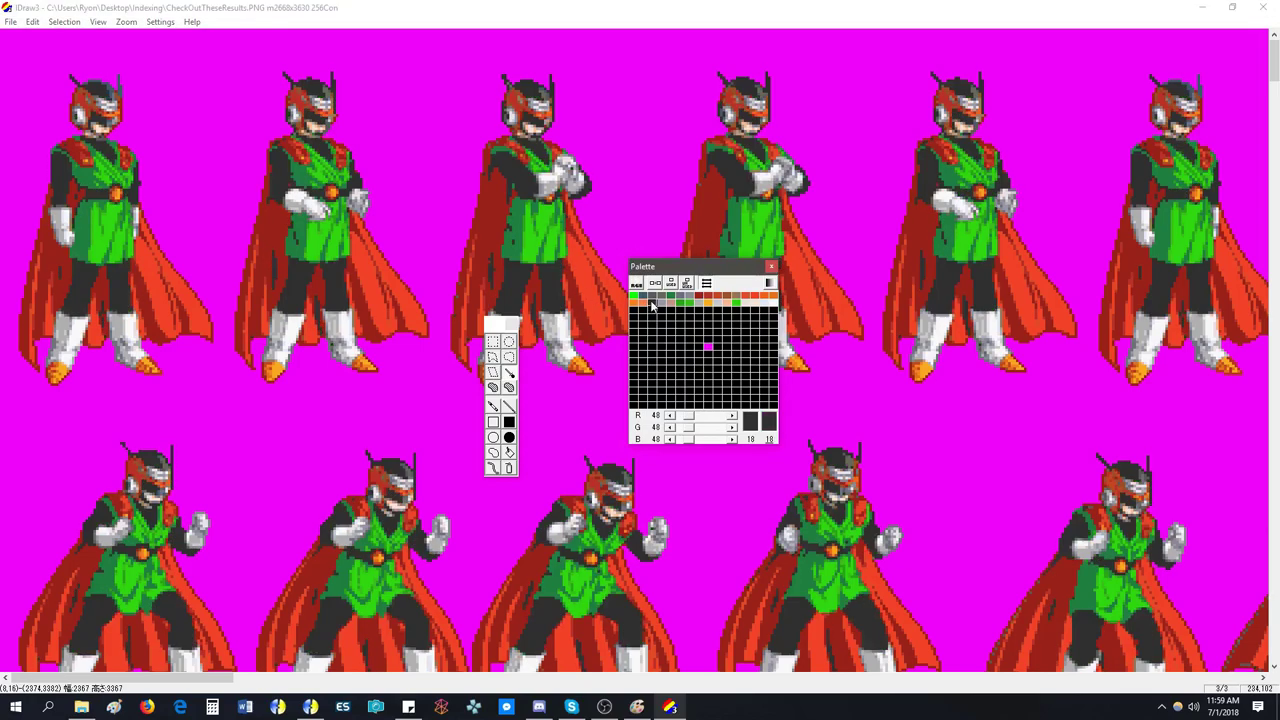
- Make palette entry 0 magenta and entry 120 black
double_click(633, 302)
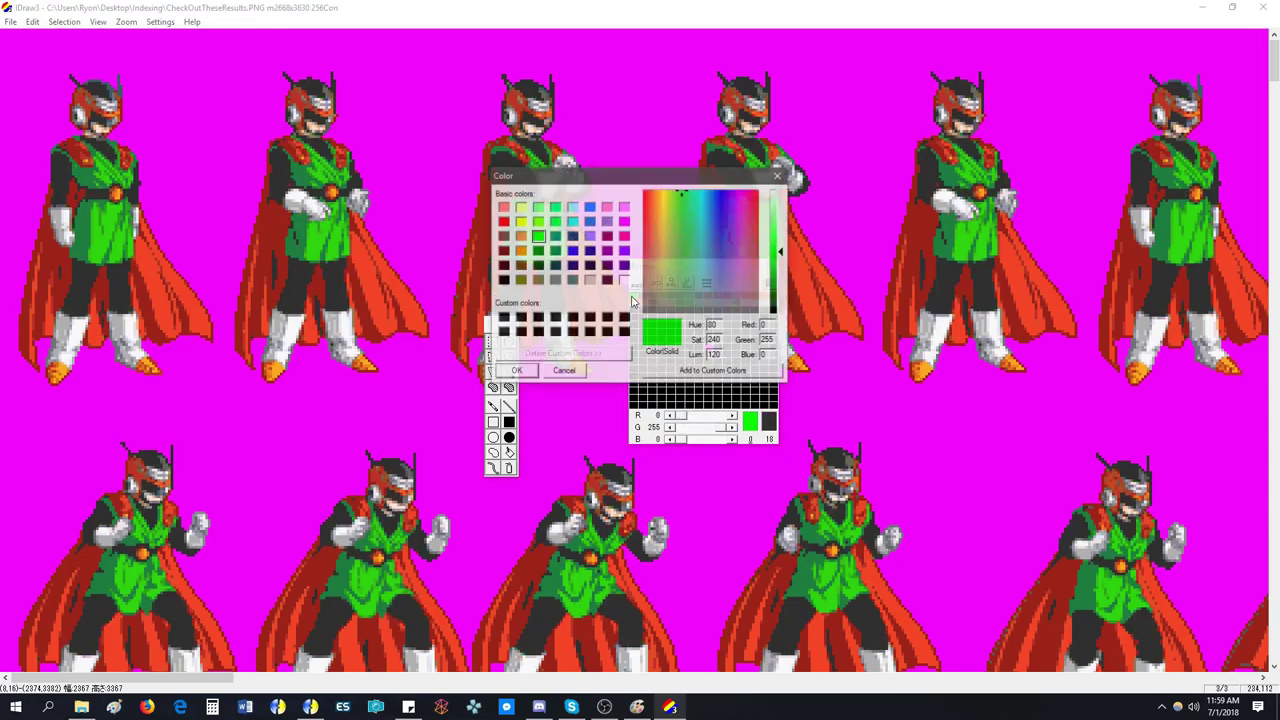
click(624, 221)
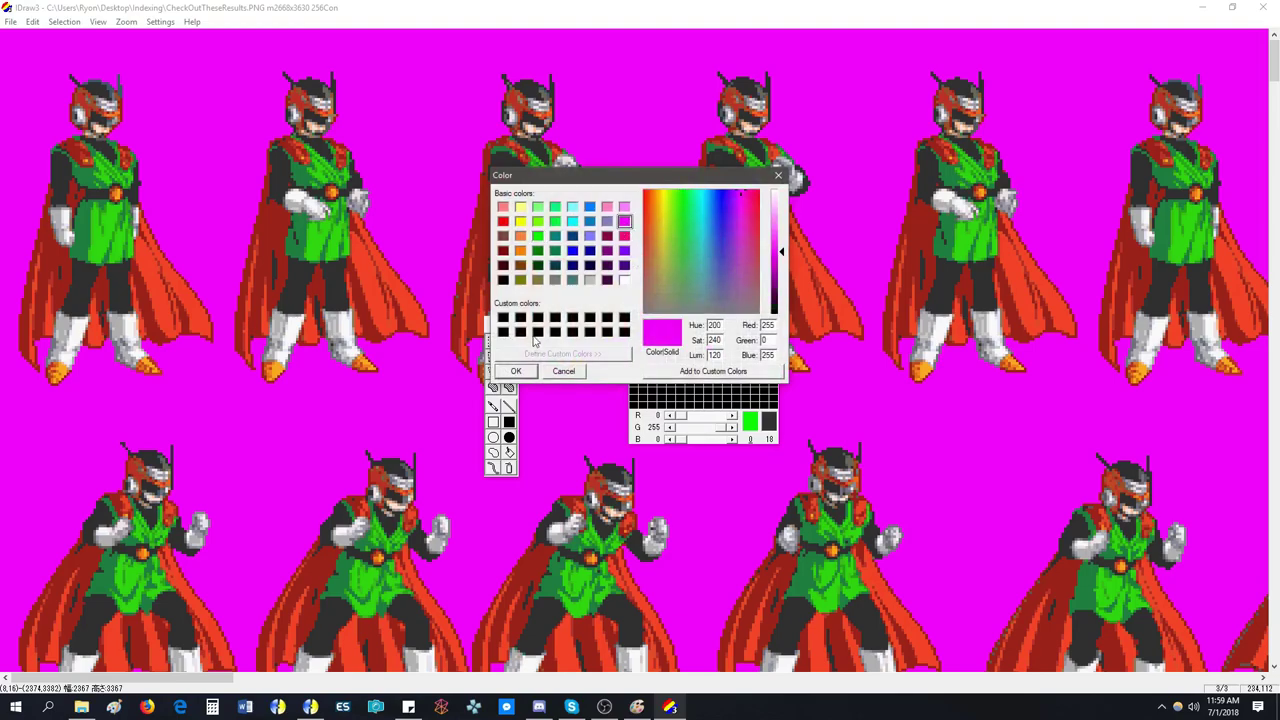
click(516, 371)
double_click(707, 350)
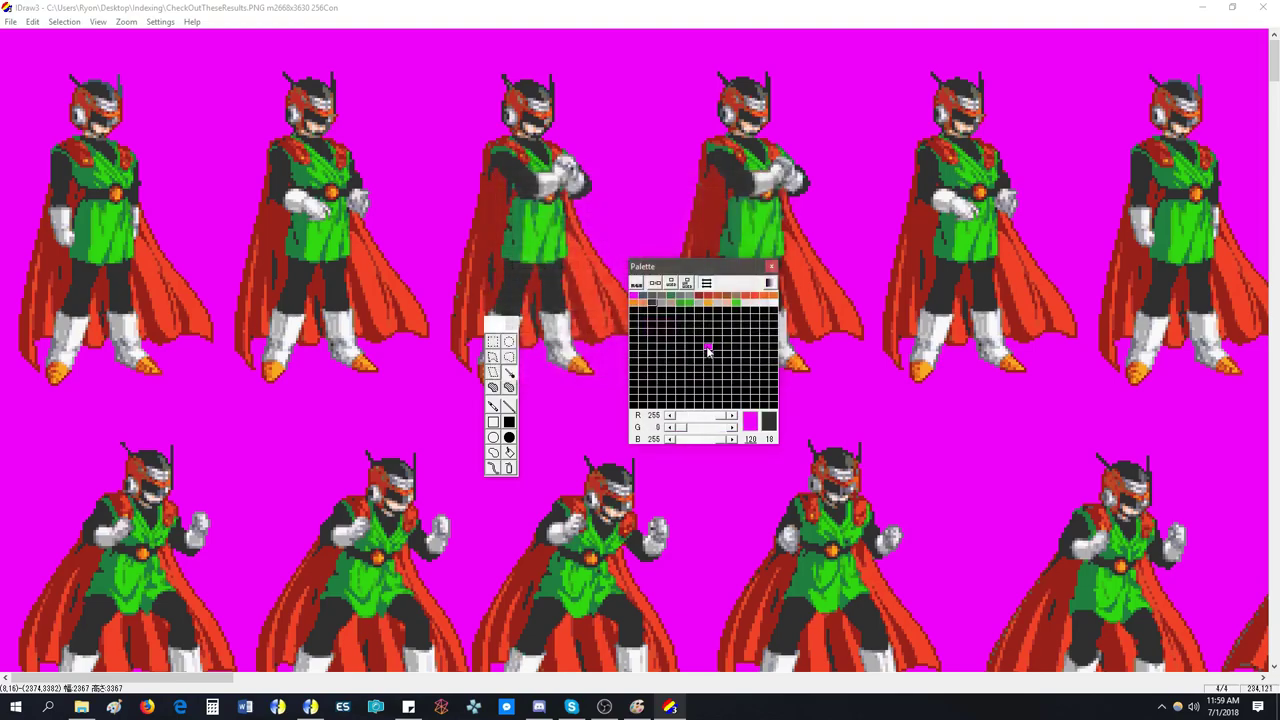
click(503, 280)
click(530, 371)
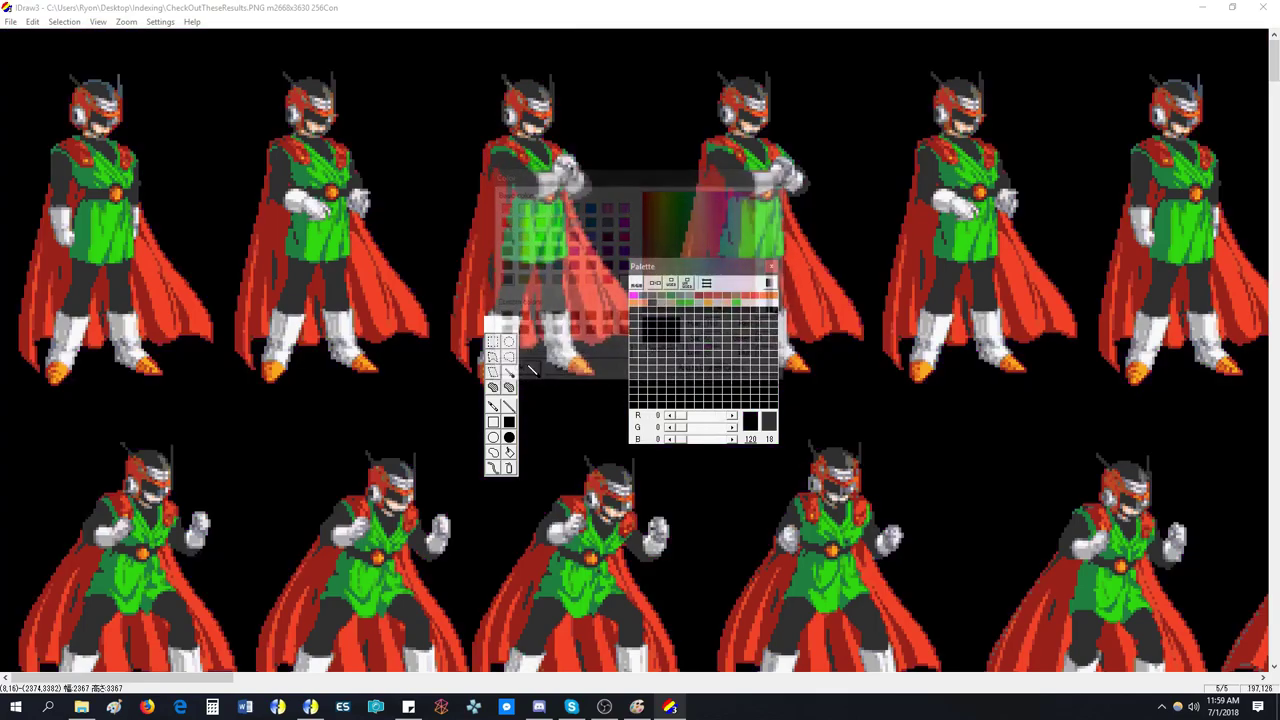
- Recolour the now-black background to magenta using palette entry 0
click(634, 298)
click(634, 298)
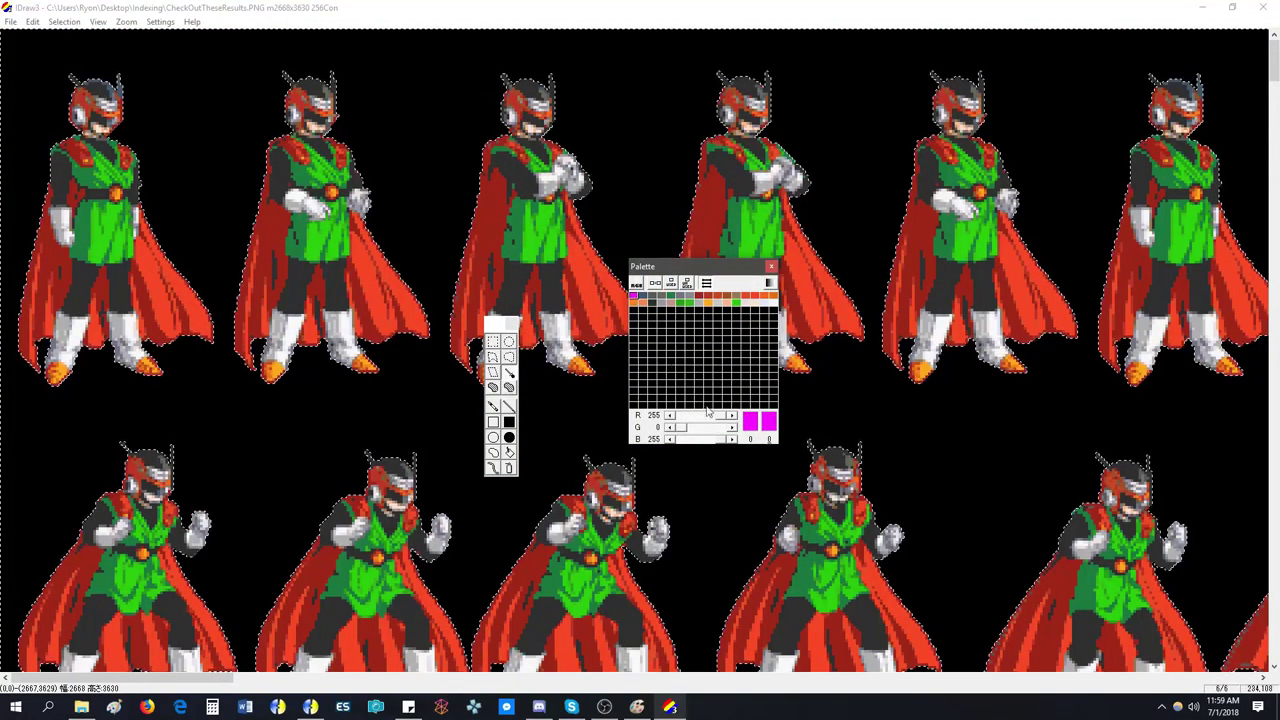
click(483, 270)
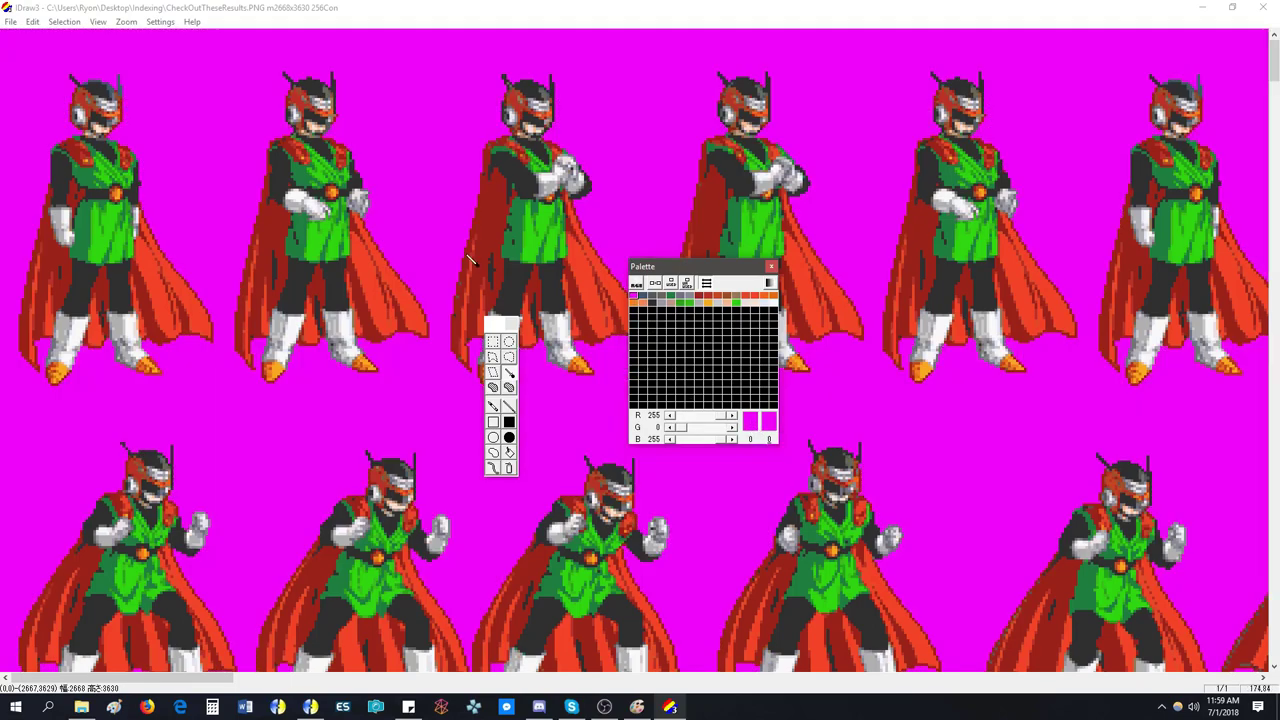
click(125, 21)
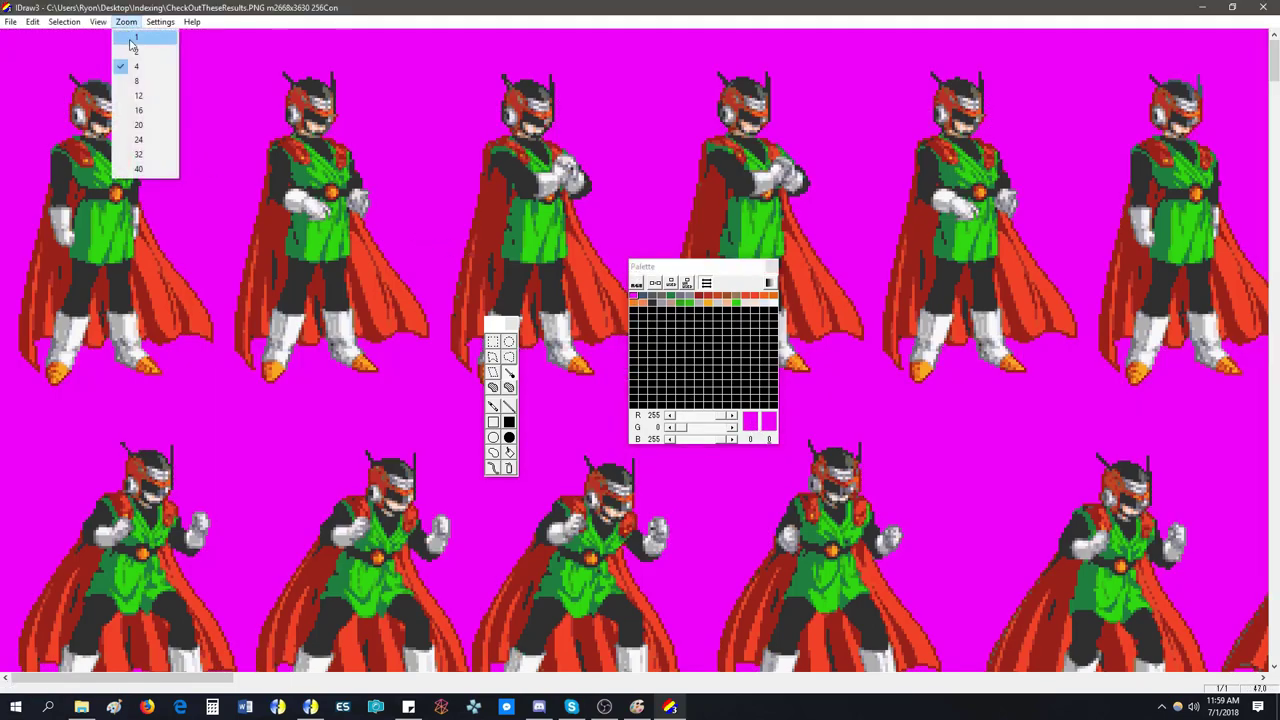
click(132, 40)
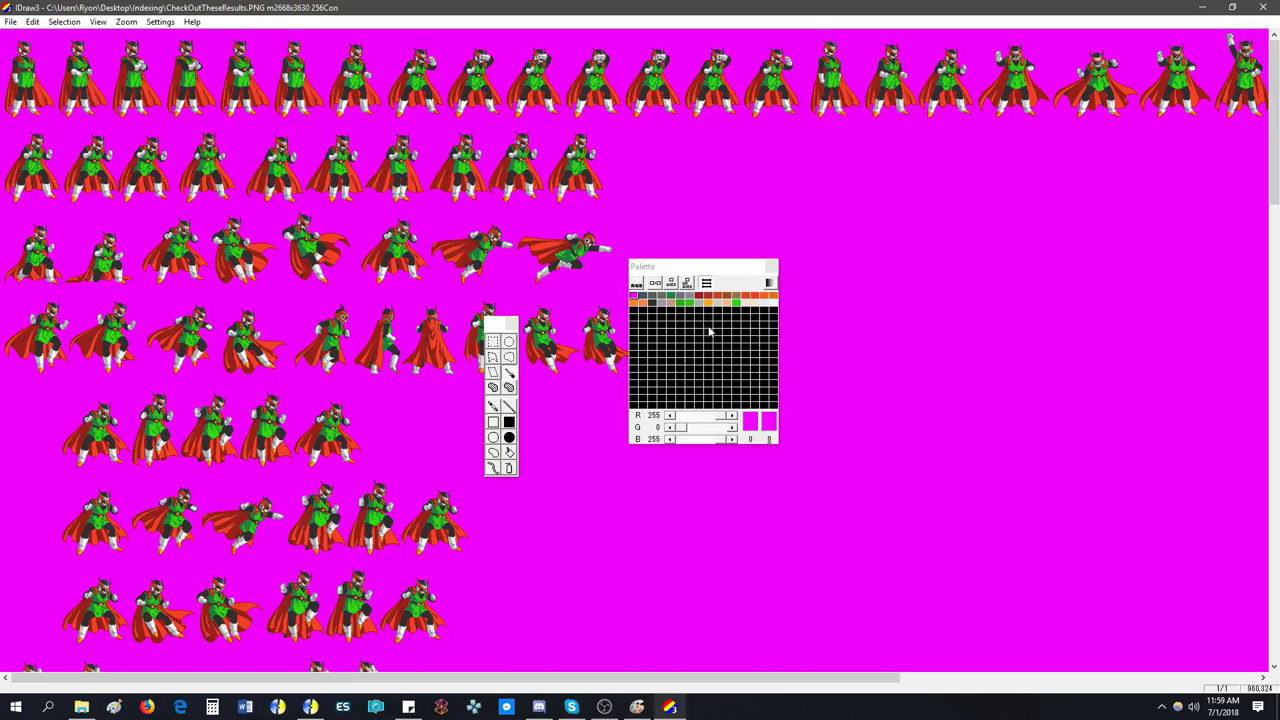
click(128, 21)
click(137, 66)
click(133, 21)
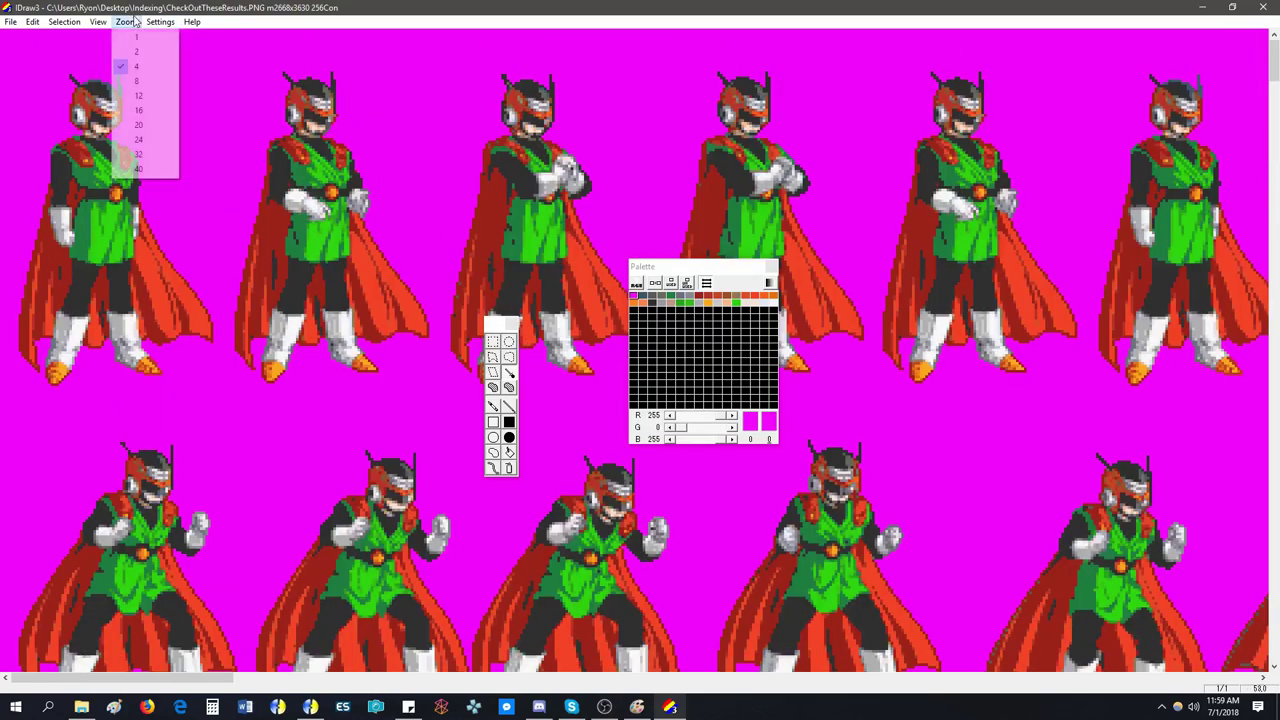
click(140, 95)
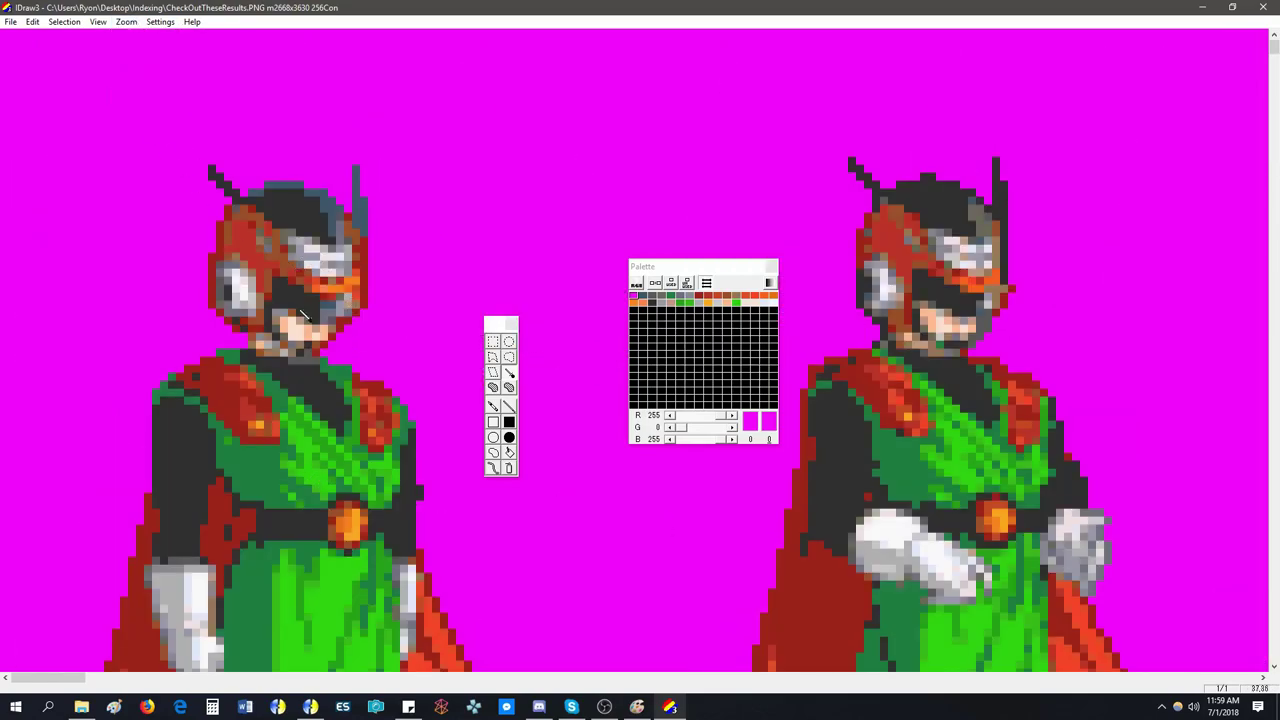
click(126, 21)
click(136, 36)
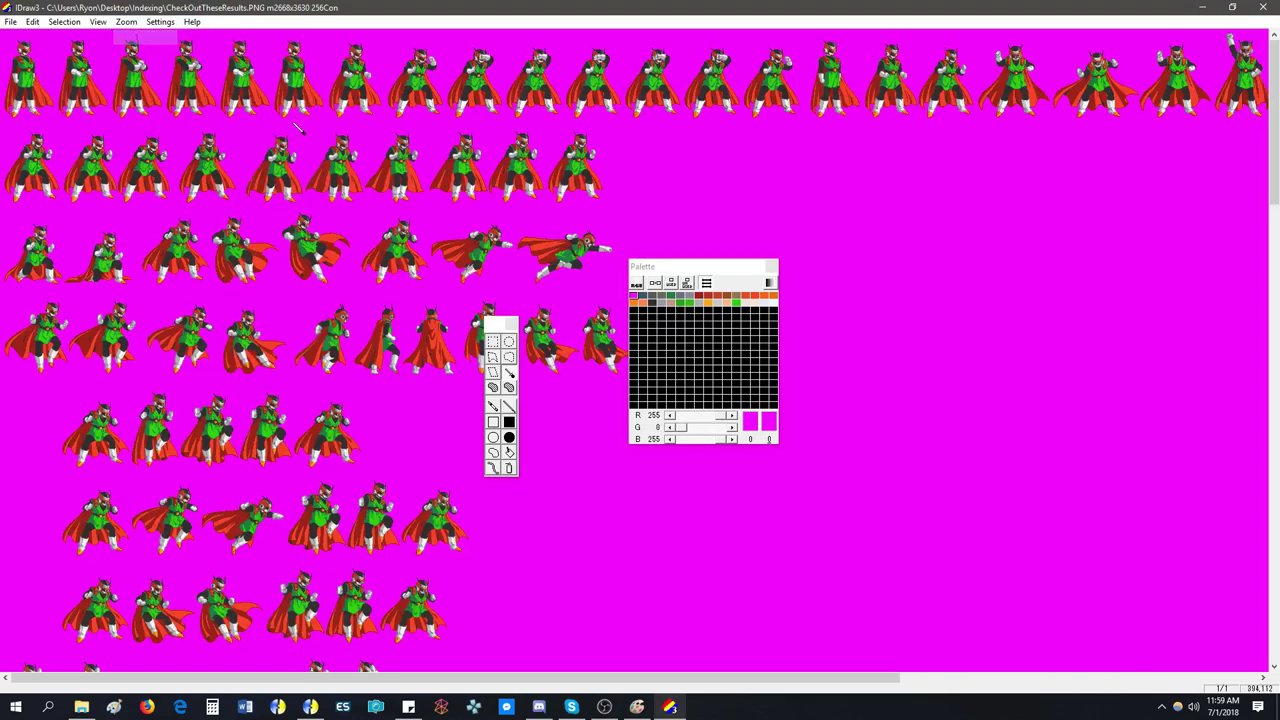